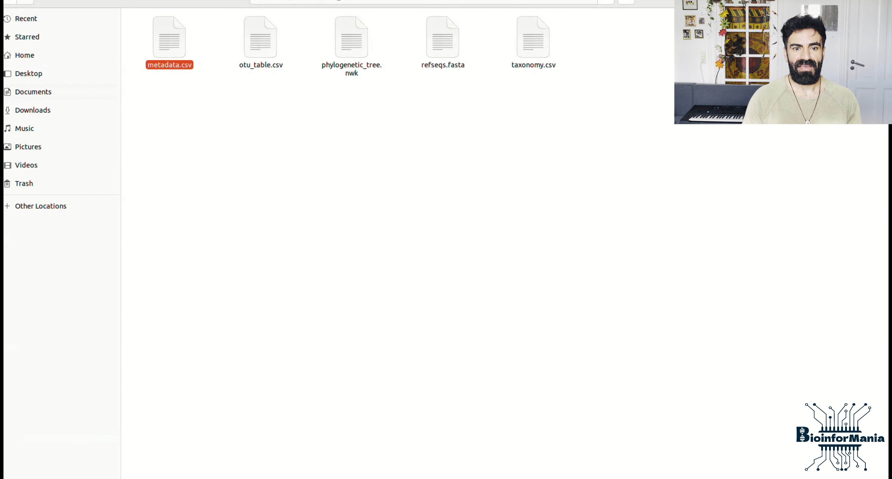
pyautogui.click(261, 41)
pyautogui.click(352, 41)
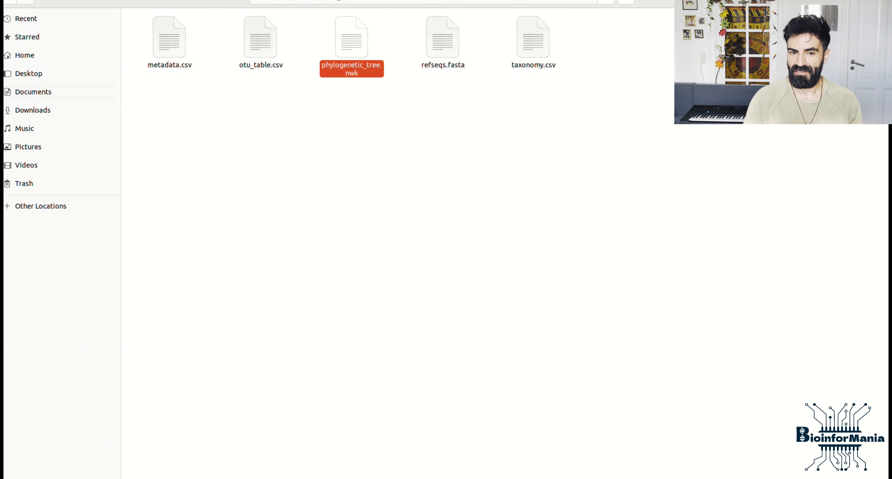
pyautogui.click(443, 41)
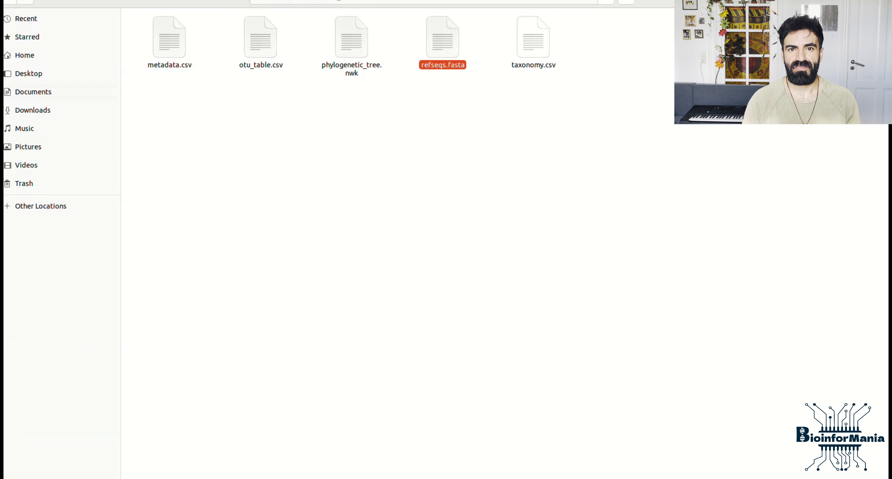
pyautogui.click(589, 104)
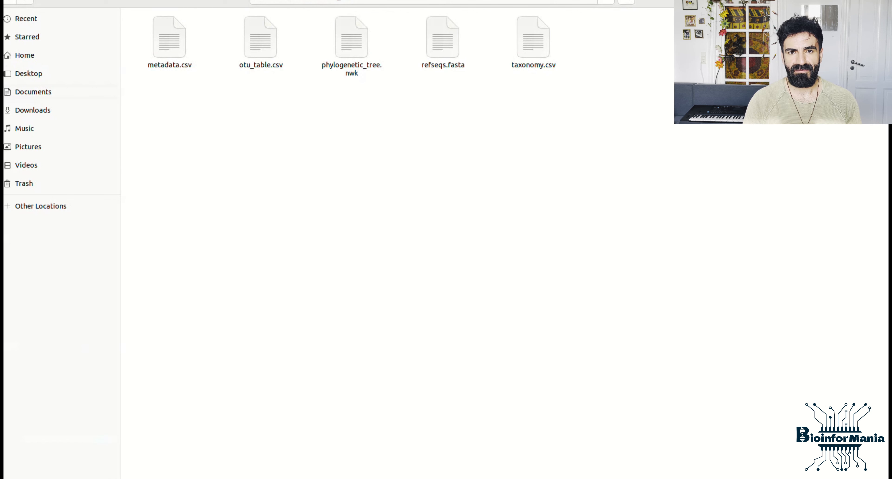
# Open metadata.csv, otu_table.csv and taxonomy.csv in LibreOffice Calc
pyautogui.click(170, 37)
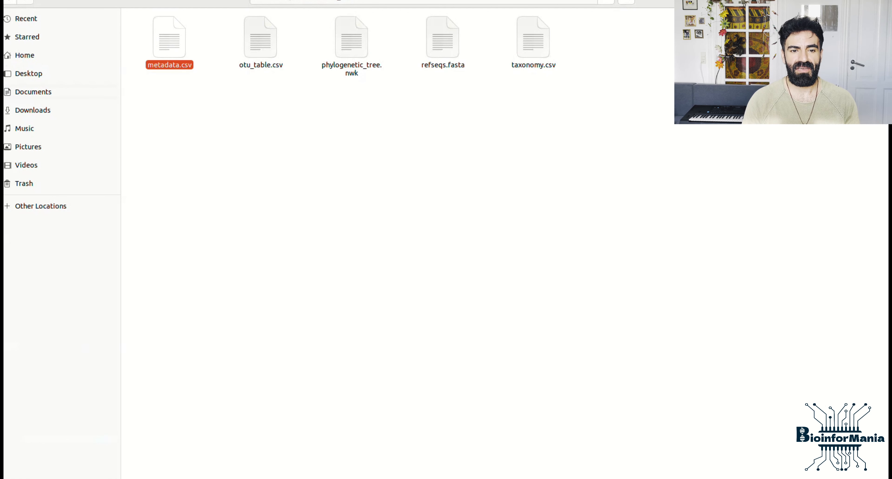
pyautogui.click(261, 38)
pyautogui.click(534, 37)
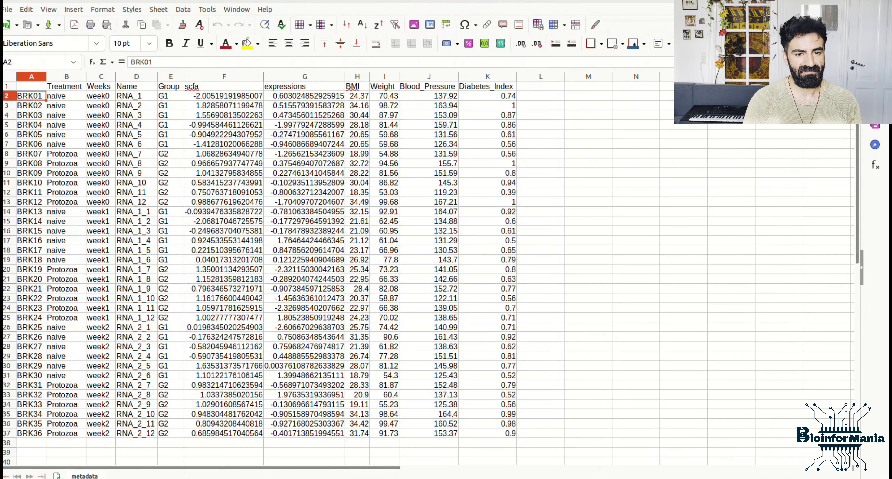
# Enter the header id in the empty cell A1 of the metadata sheet
pyautogui.write('id')
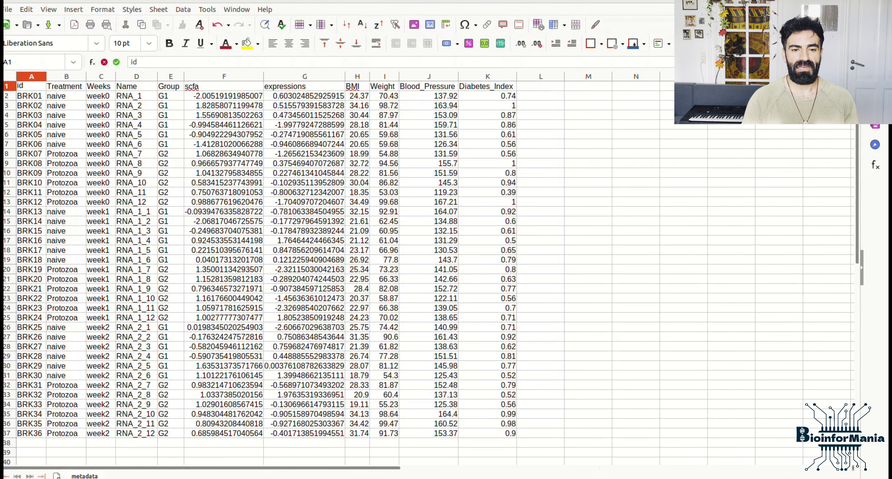
pyautogui.click(224, 154)
pyautogui.click(137, 115)
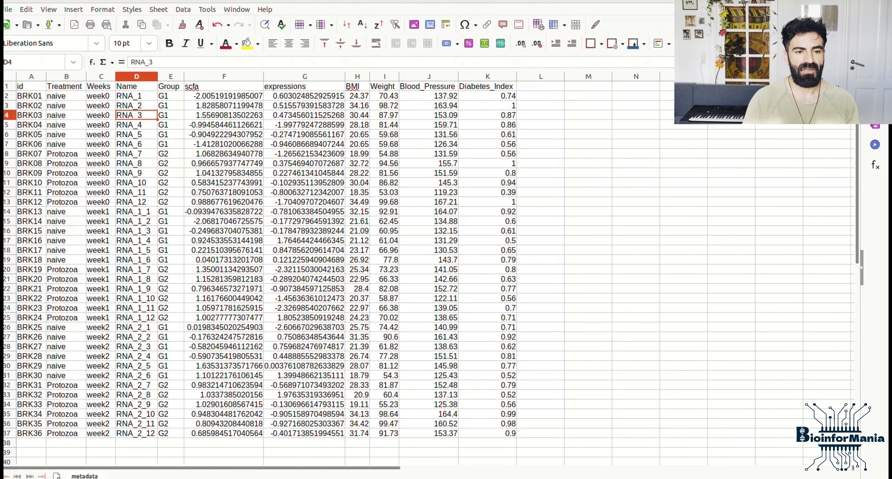
# Examine the sample ID column and the Treatment and Name headers in the metadata sheet
pyautogui.moveTo(31, 86); pyautogui.dragTo(31, 433)
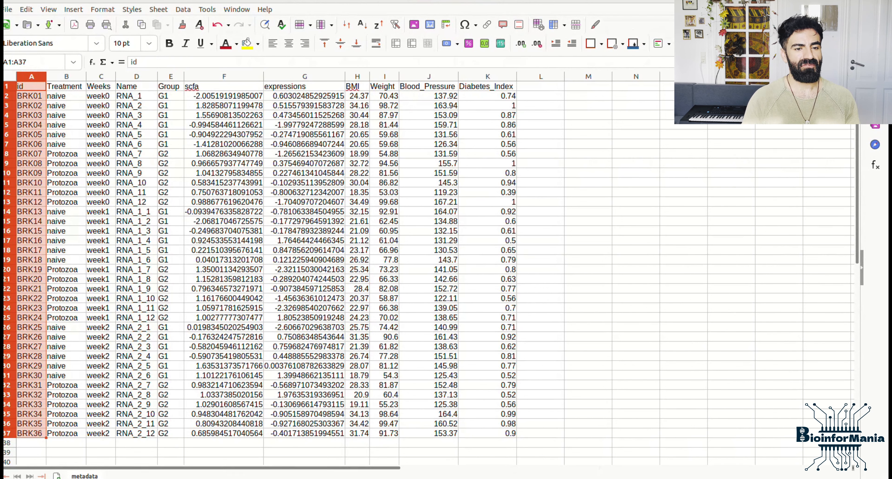
pyautogui.click(66, 96)
pyautogui.click(67, 87)
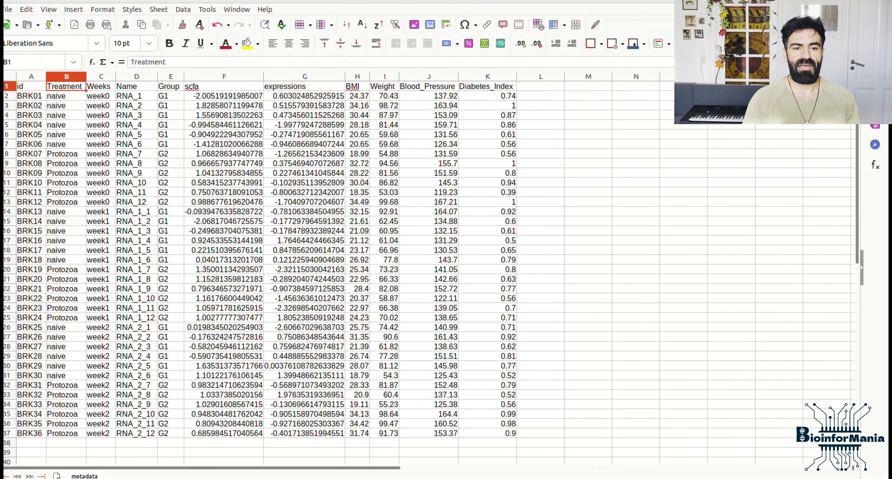
pyautogui.click(136, 86)
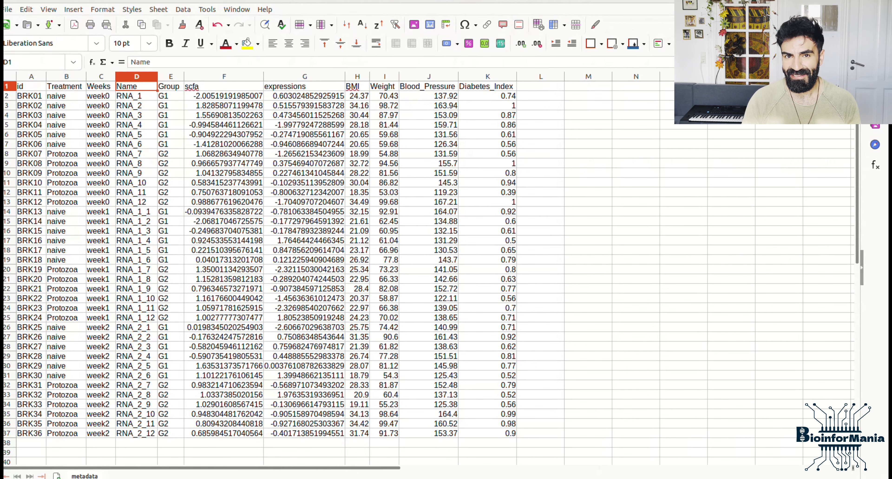
# Switch to the otu_table sheet and examine its sample ID headers and the OTU names in column A
pyautogui.hotkey('alt', 'Tab')
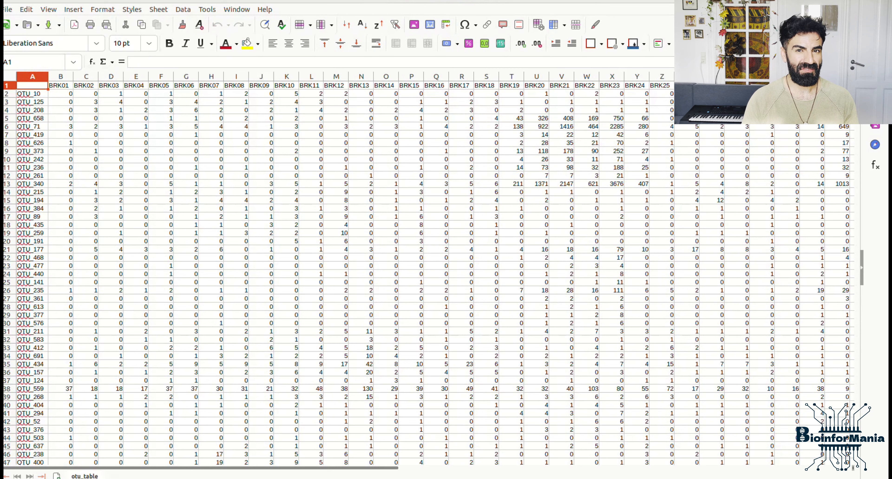
pyautogui.click(61, 86)
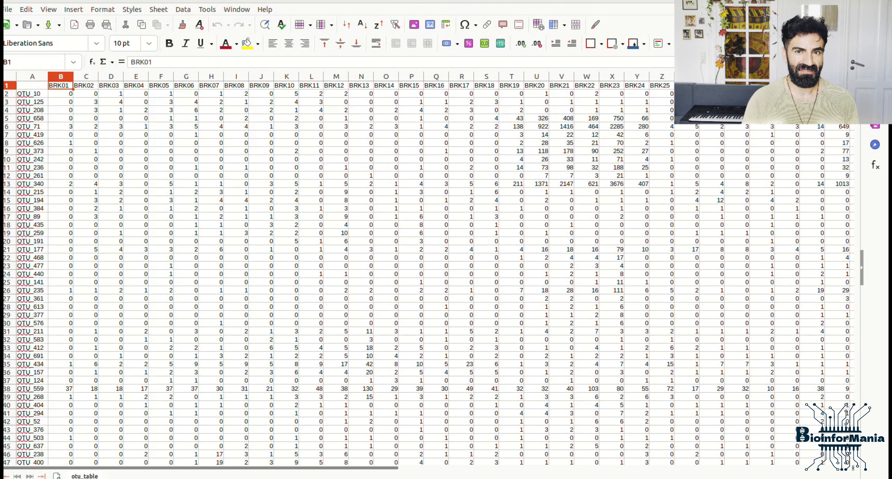
pyautogui.click(562, 76)
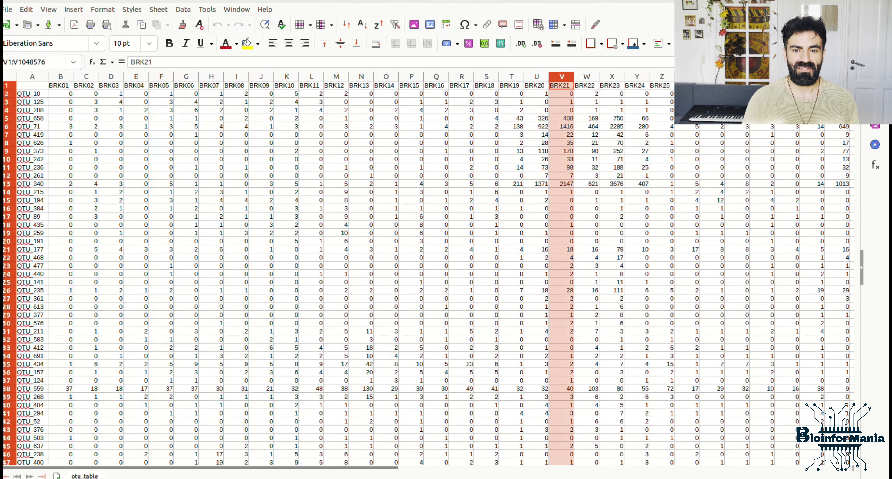
pyautogui.click(562, 85)
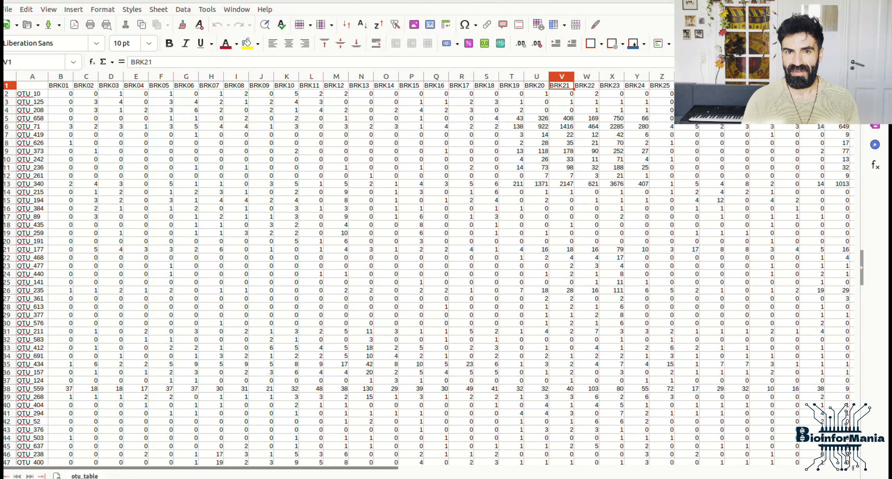
pyautogui.moveTo(33, 94); pyautogui.dragTo(32, 431)
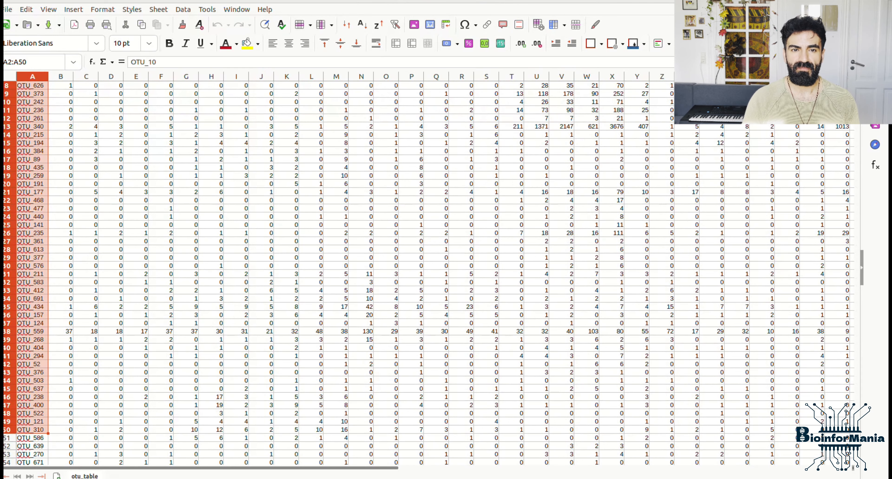
# Switch to the taxonomy sheet and examine the rank headers from Kingdom to Species and the OTU names in column A
pyautogui.hotkey('alt', 'Tab')
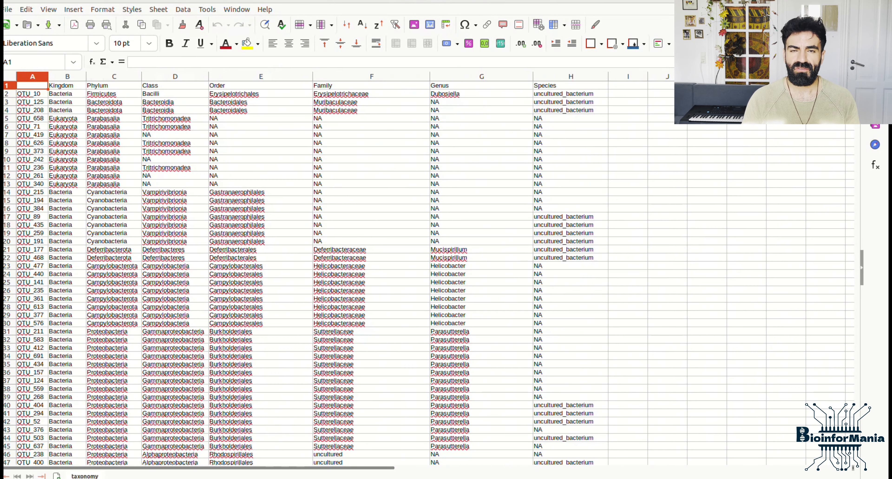
pyautogui.click(67, 85)
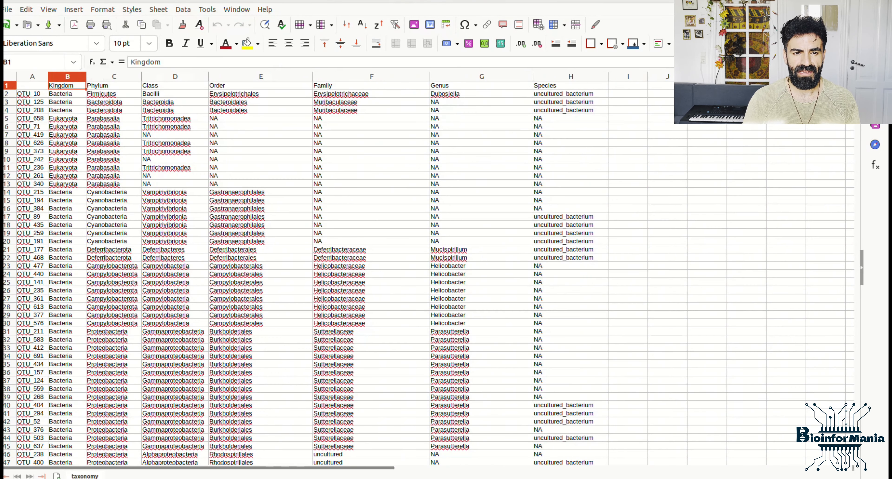
pyautogui.moveTo(67, 86); pyautogui.dragTo(571, 86)
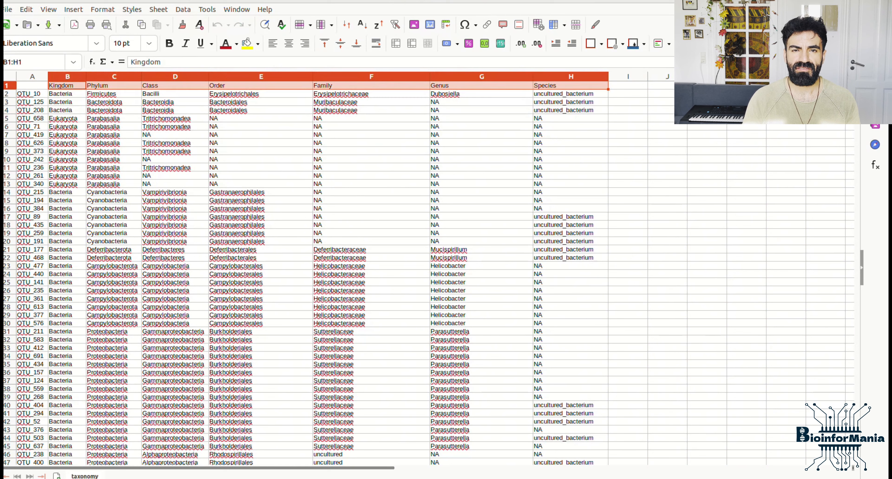
pyautogui.moveTo(67, 86); pyautogui.dragTo(571, 86)
pyautogui.click(175, 127)
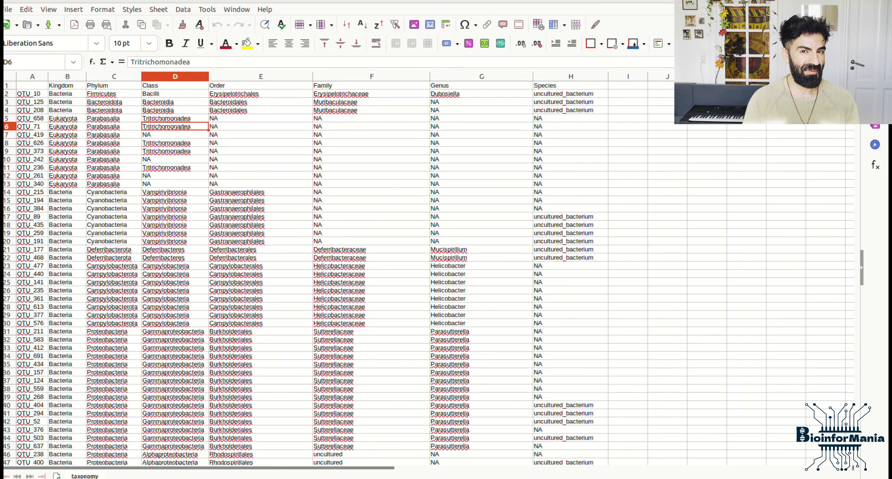
pyautogui.click(32, 86)
pyautogui.moveTo(32, 94); pyautogui.dragTo(32, 356)
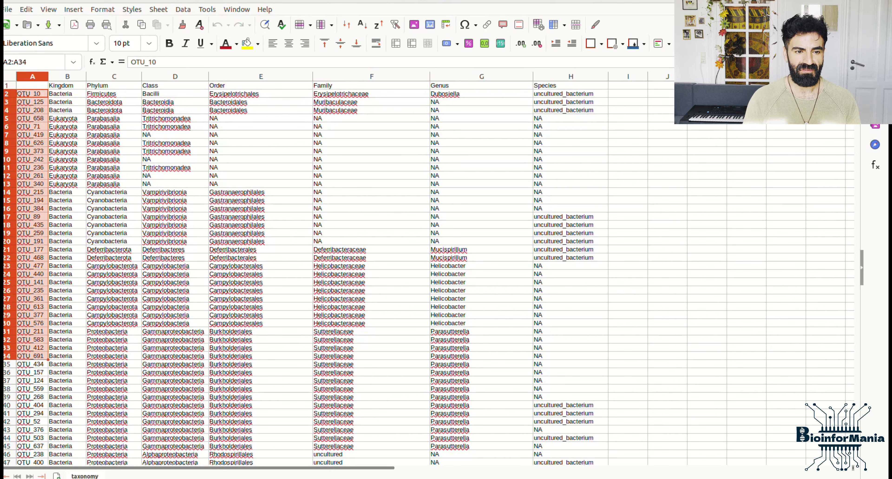
pyautogui.click(32, 110)
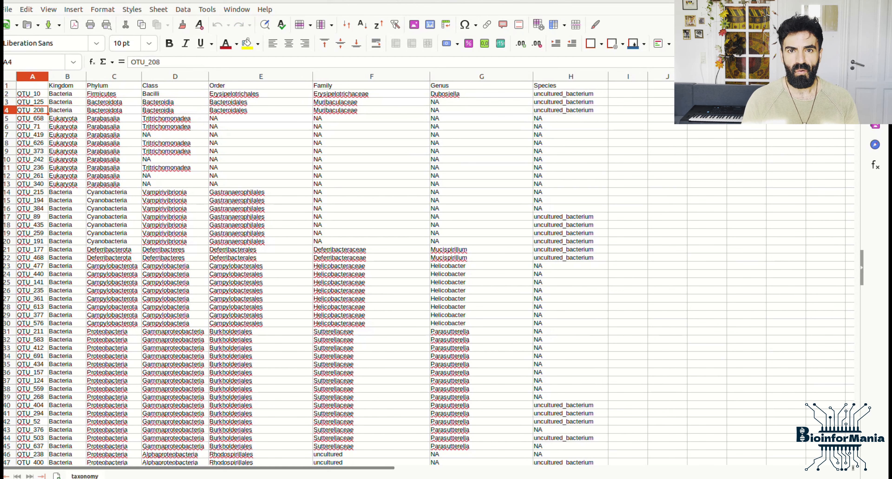
pyautogui.click(32, 93)
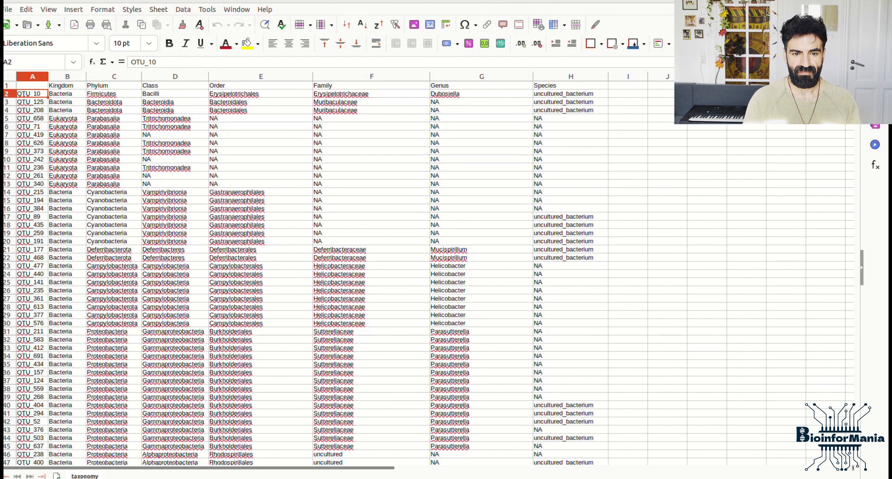
pyautogui.click(32, 76)
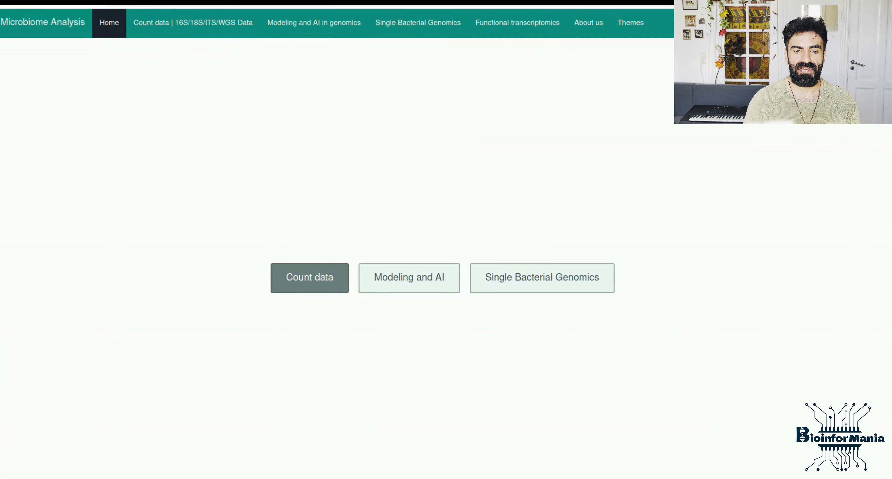
# In the Microbiome Analysis web app's count data section, upload otu_table.csv as the OTU/ASV table with id as its row-name column
pyautogui.click(310, 278)
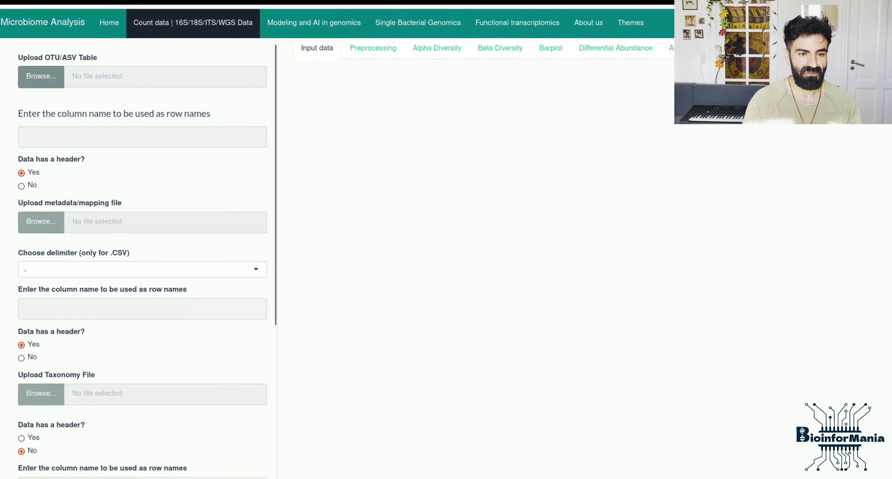
pyautogui.click(41, 77)
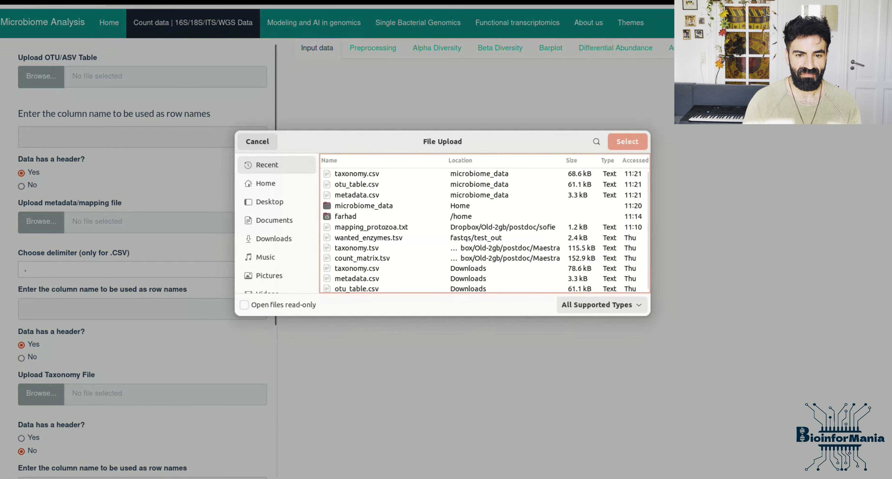
pyautogui.doubleClick(357, 184)
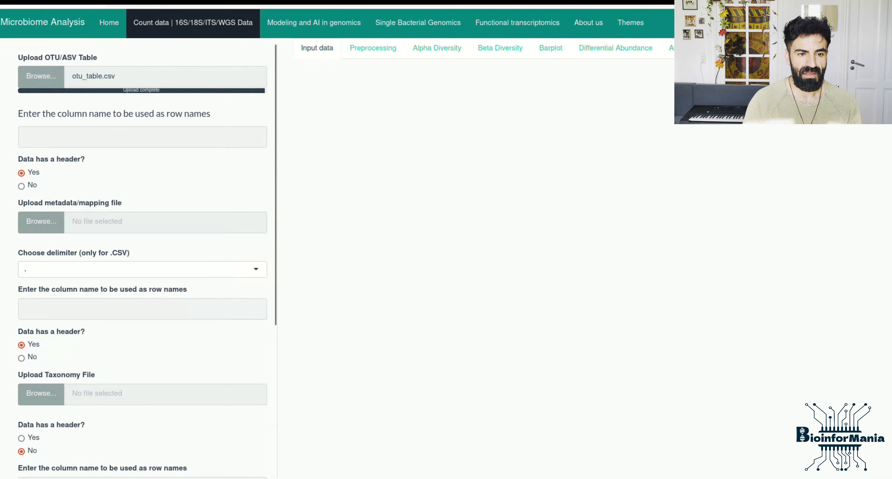
pyautogui.click(143, 137)
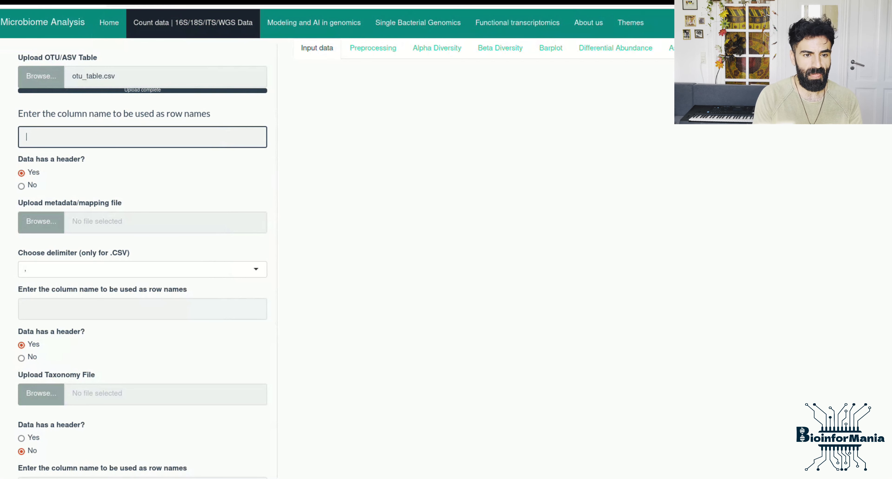
pyautogui.write('id')
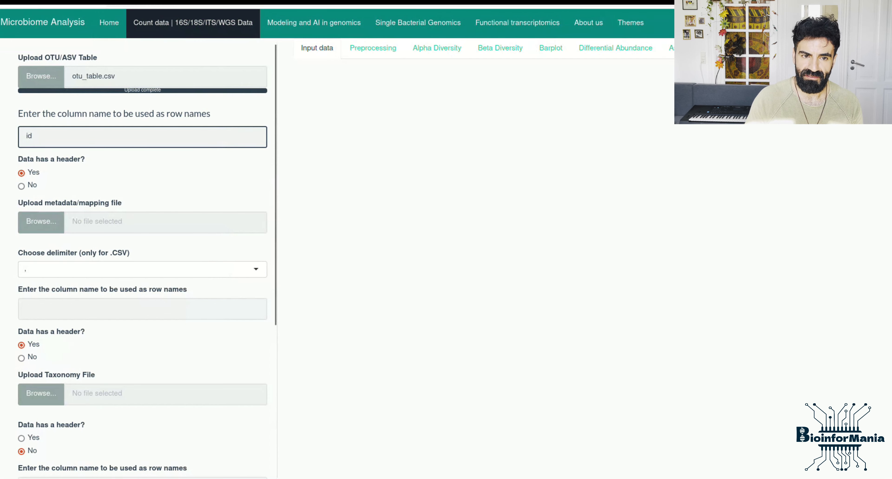
# Upload metadata.csv from the microbiome_data folder as the metadata/mapping file, with a comma as delimiter
pyautogui.click(41, 222)
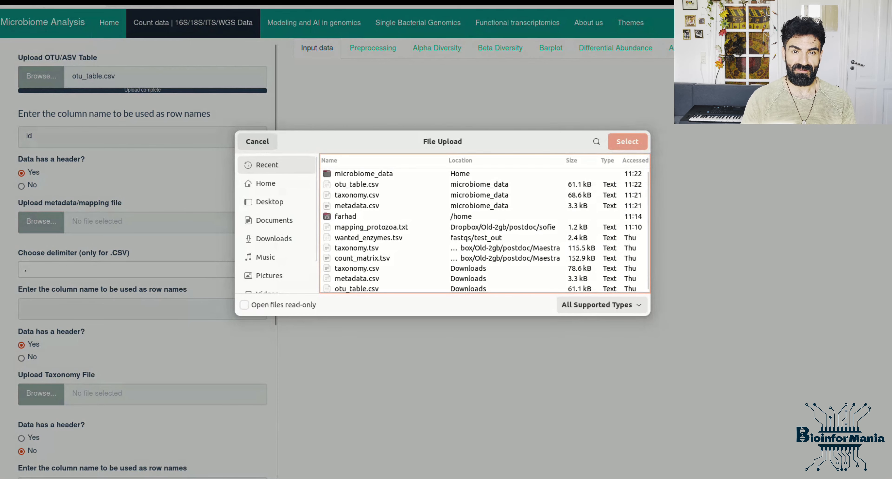
pyautogui.click(357, 206)
pyautogui.click(627, 142)
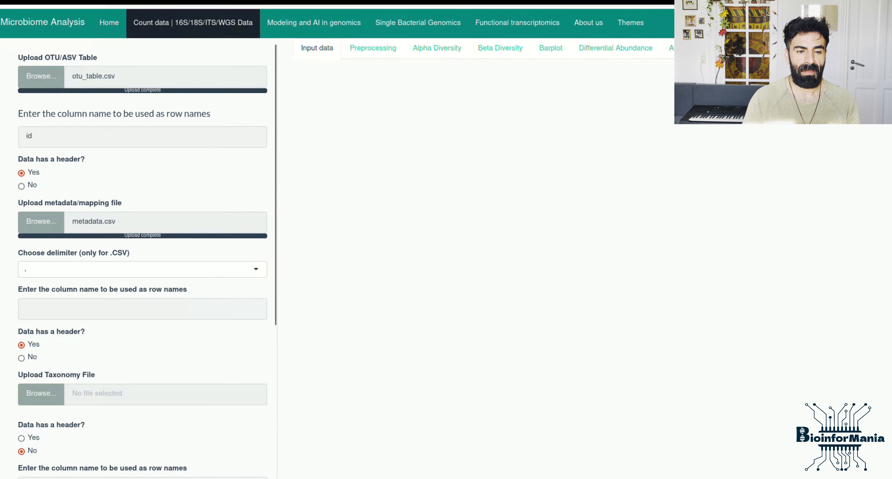
pyautogui.click(143, 270)
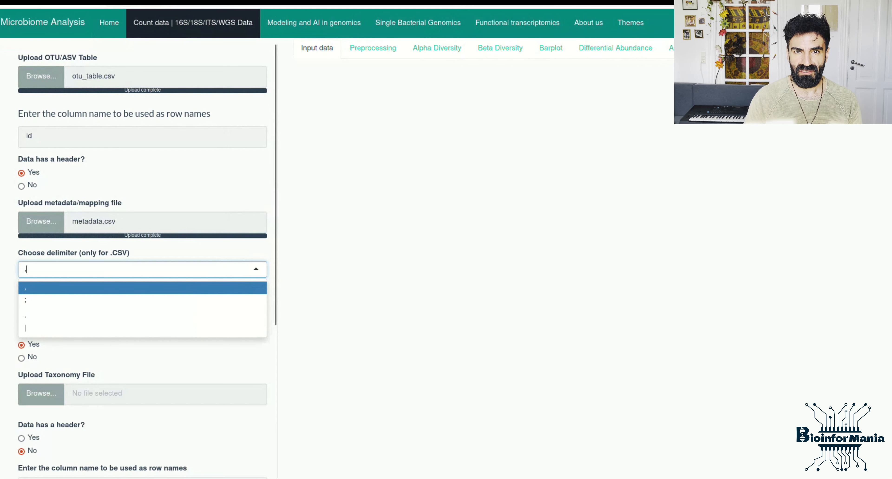
pyautogui.click(143, 288)
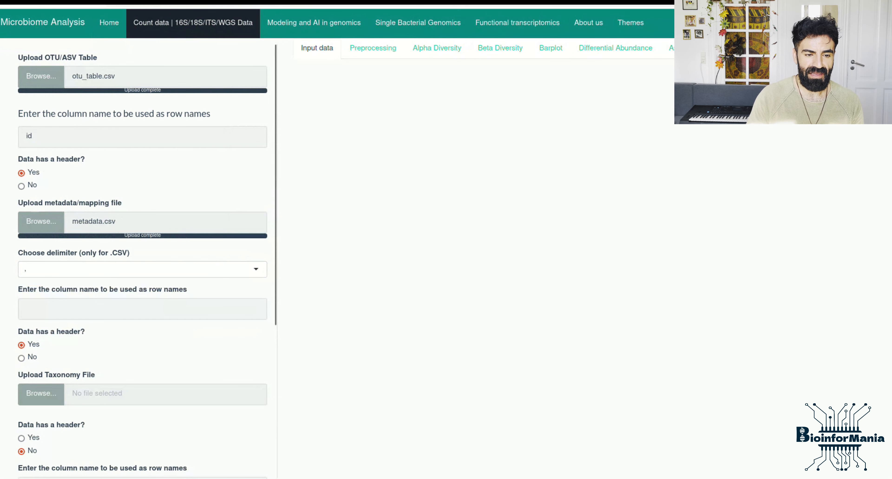
# Enter brk as the column name used for row names in the metadata/mapping file
pyautogui.scroll(-3, 142, 216)
pyautogui.click(142, 216)
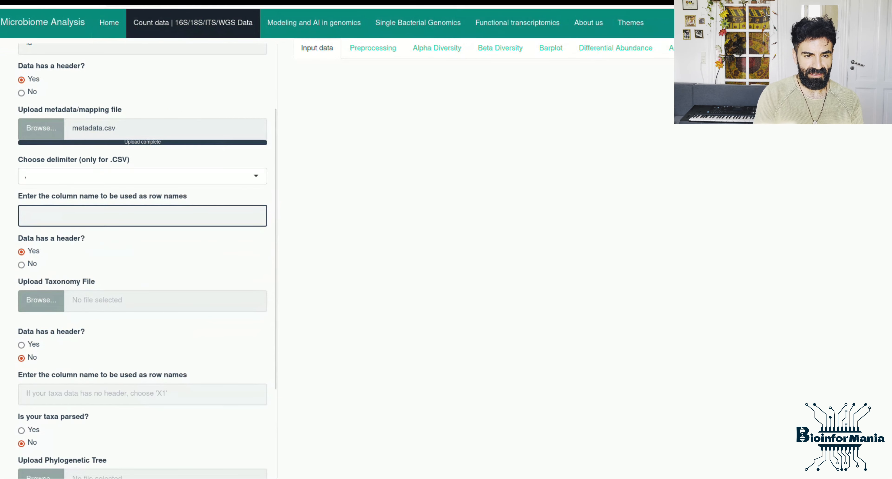
pyautogui.write('brak')
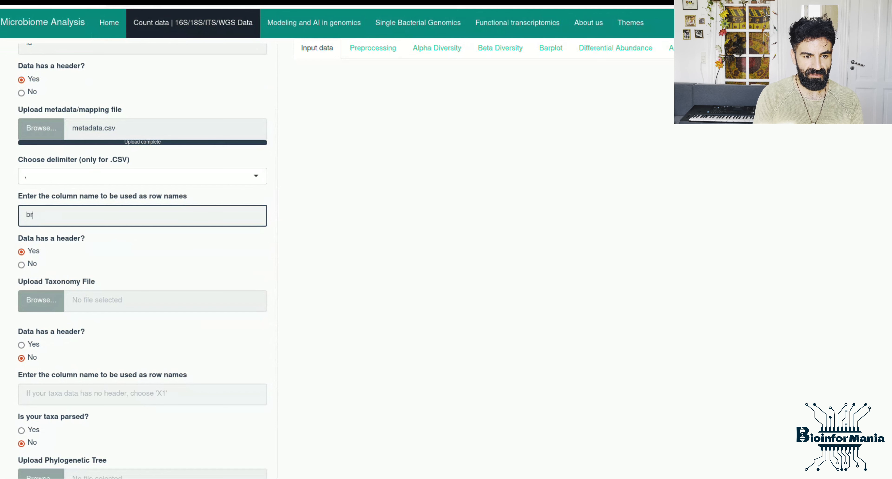
pyautogui.press('BackSpace')
pyautogui.press('BackSpace')
pyautogui.write('k')
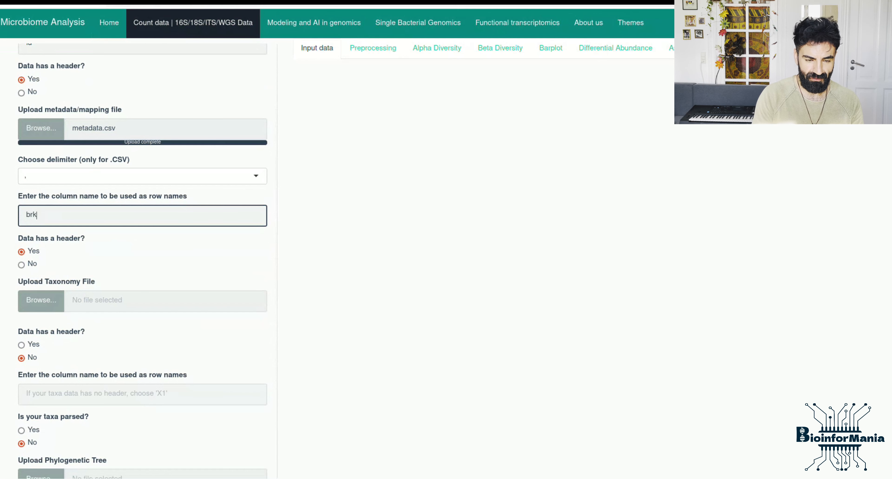
pyautogui.scroll(-3, 142, 259)
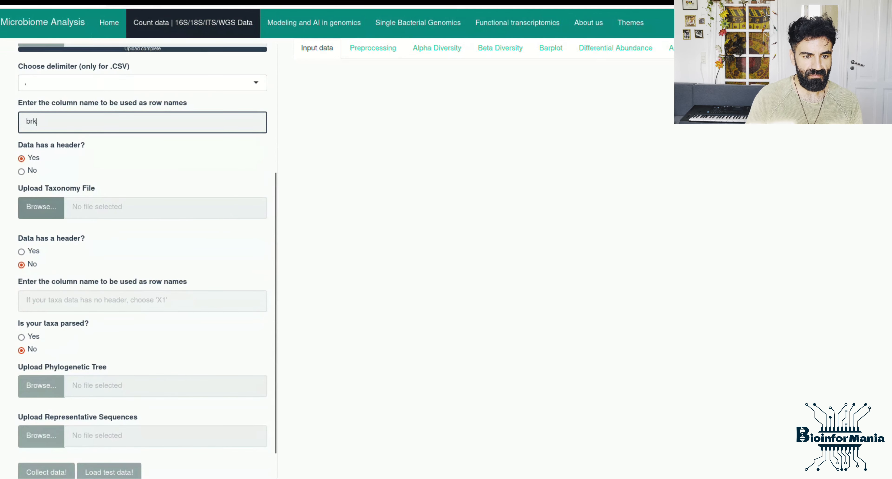
# Upload taxonomy.csv as the taxonomy file, mark it as having a header and parsed taxa, and use id as its row-name column
pyautogui.scroll(6, 142, 259)
pyautogui.click(41, 394)
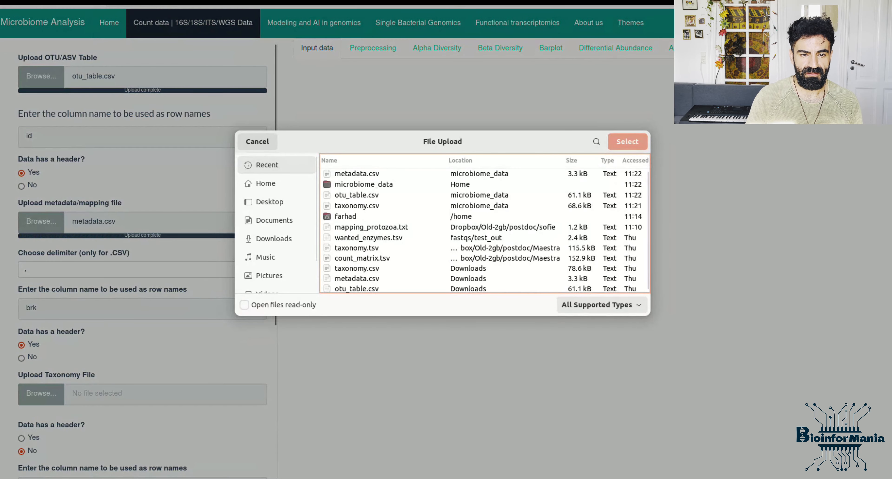
pyautogui.doubleClick(357, 206)
pyautogui.scroll(-4, 142, 260)
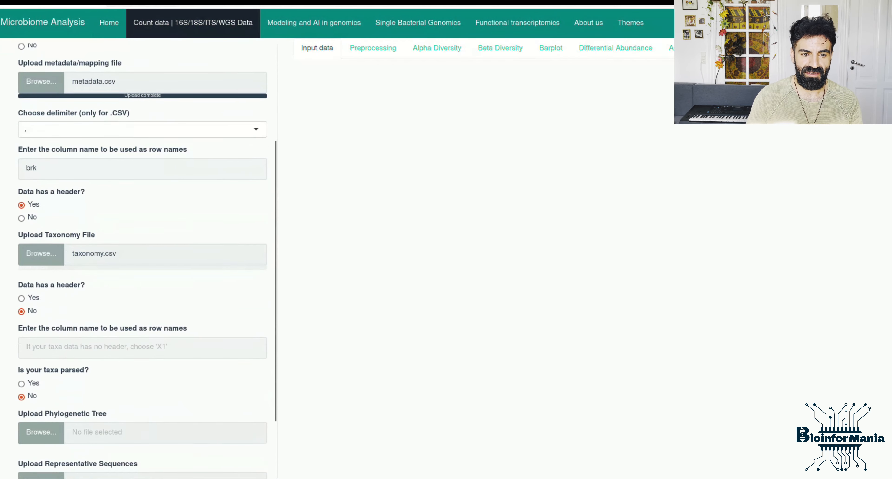
pyautogui.scroll(-3, 143, 260)
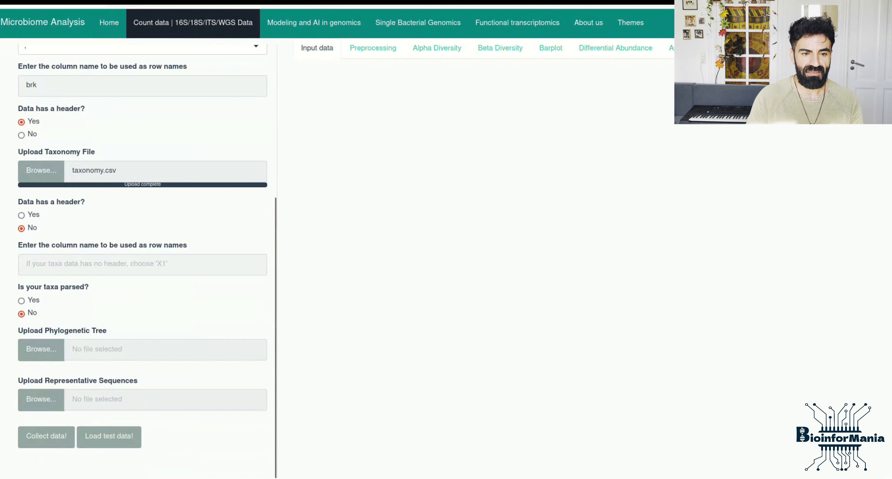
pyautogui.click(21, 215)
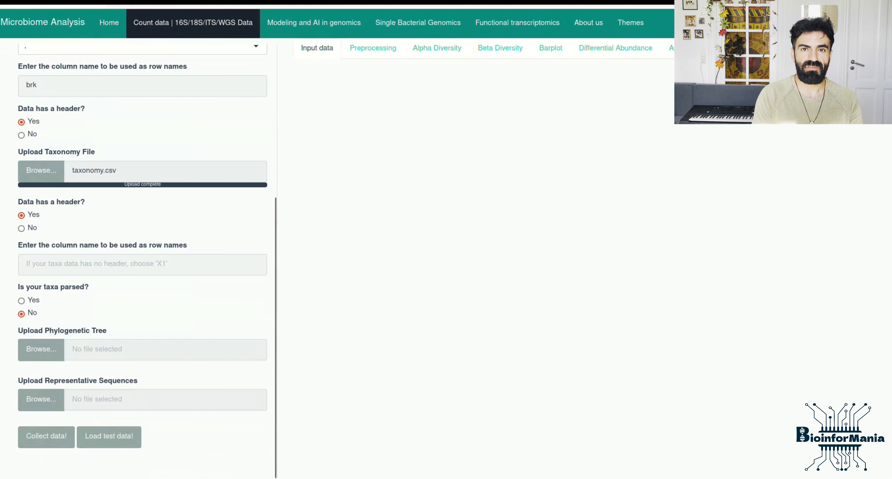
pyautogui.click(142, 265)
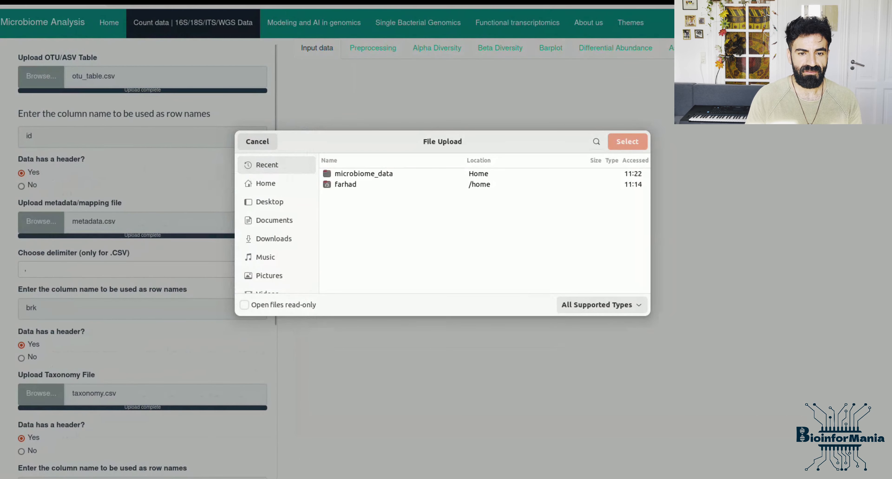
# Upload phylogenetic_tree.nwk from the microbiome_data folder as the phylogenetic tree
pyautogui.click(257, 142)
pyautogui.scroll(-5, 142, 260)
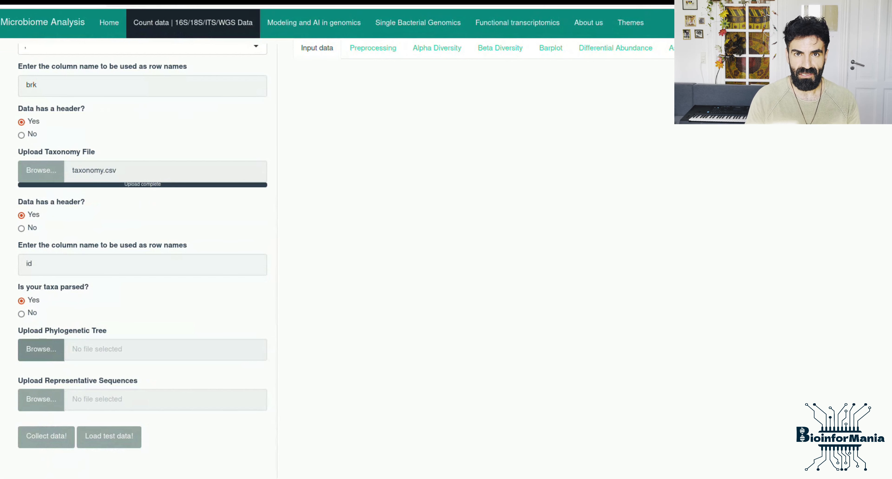
pyautogui.click(41, 350)
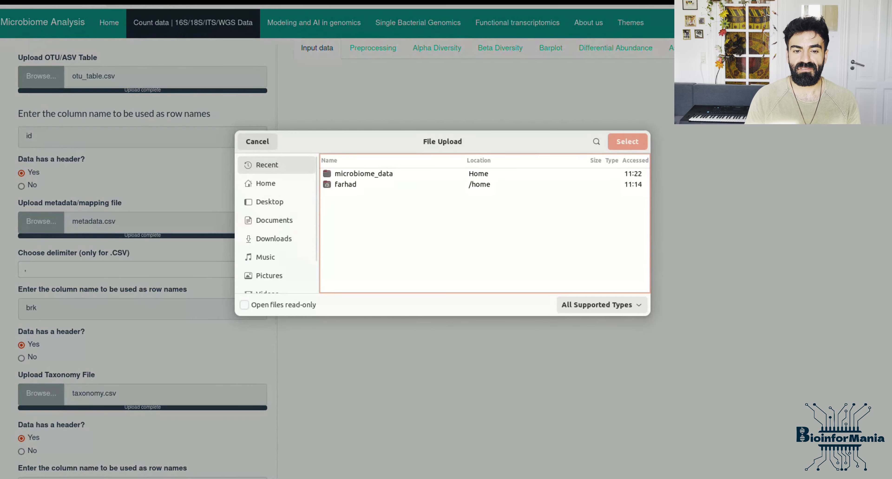
pyautogui.doubleClick(364, 173)
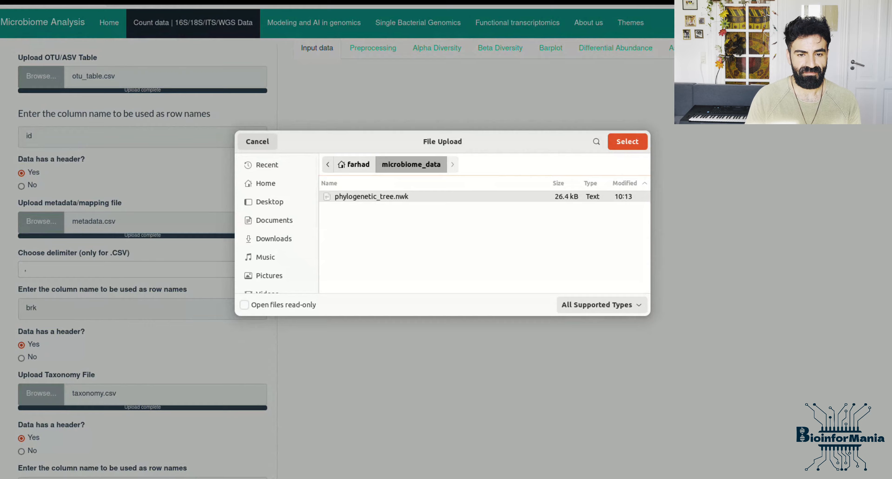
pyautogui.click(628, 141)
pyautogui.scroll(-5, 143, 260)
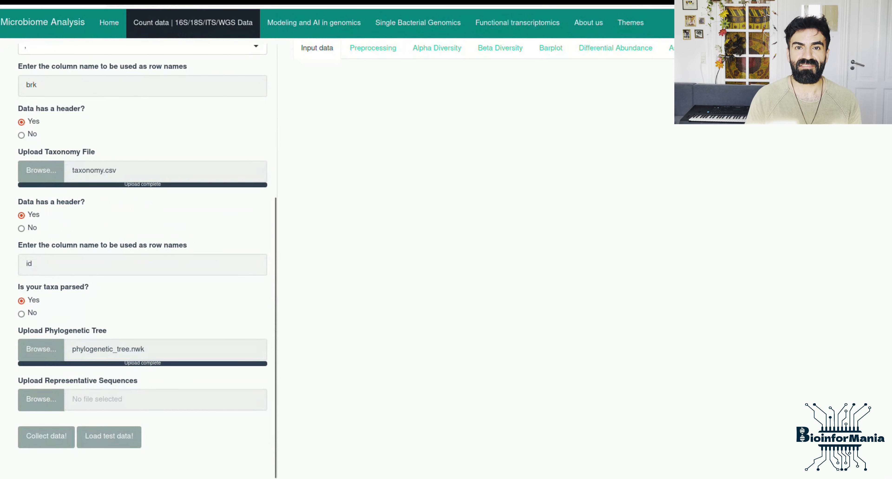
# Upload refseqs.fasta as the representative sequences and collect the data from all uploaded files
pyautogui.click(40, 399)
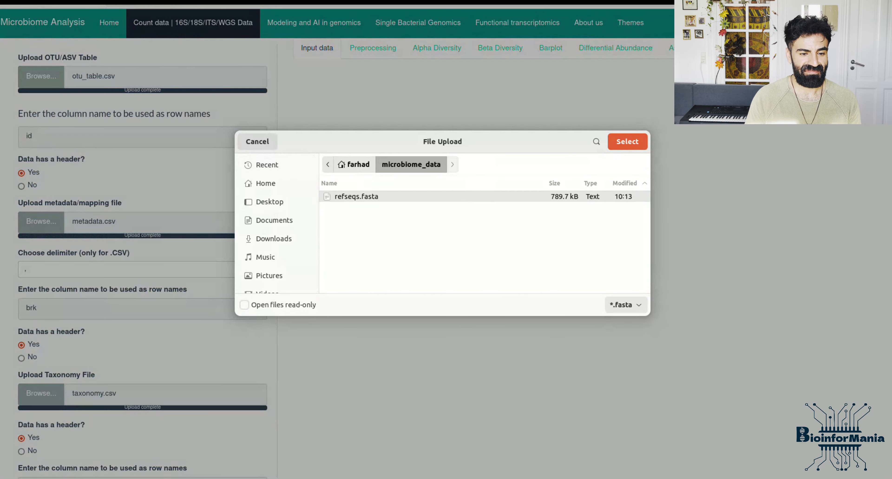
pyautogui.doubleClick(356, 197)
pyautogui.scroll(-5, 142, 260)
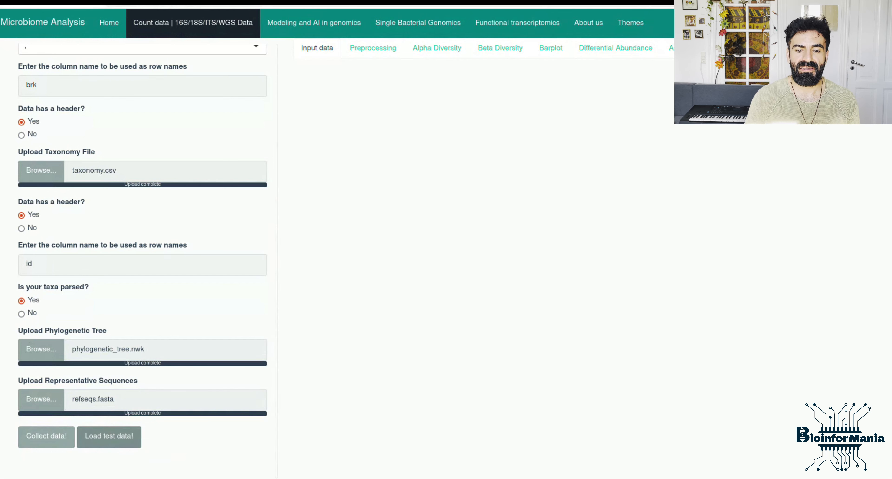
pyautogui.click(46, 438)
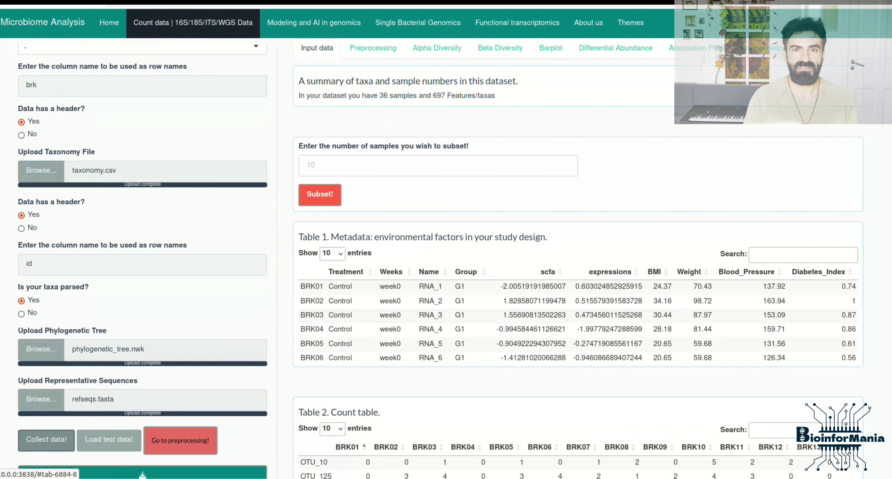
# Examine the metadata and count tables, and zoom in on the low-count bars of the Figure 1 OTU count distribution
pyautogui.scroll(-2, 578, 256)
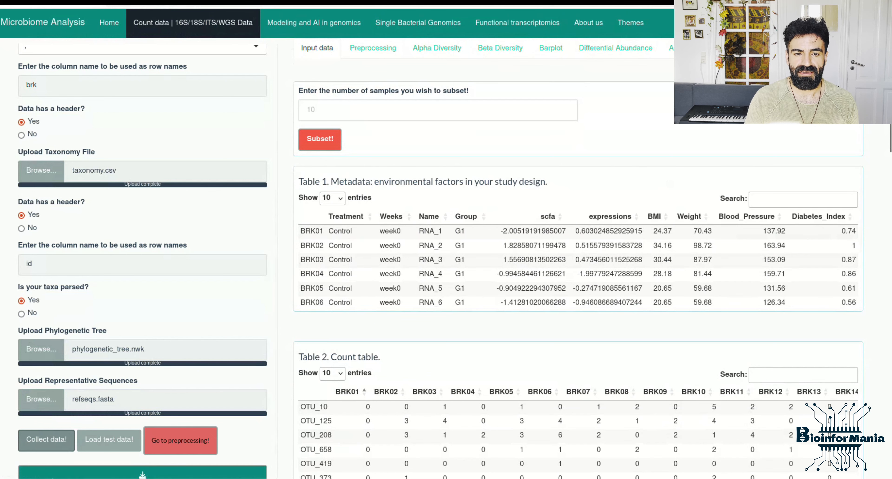
pyautogui.scroll(-5, 578, 263)
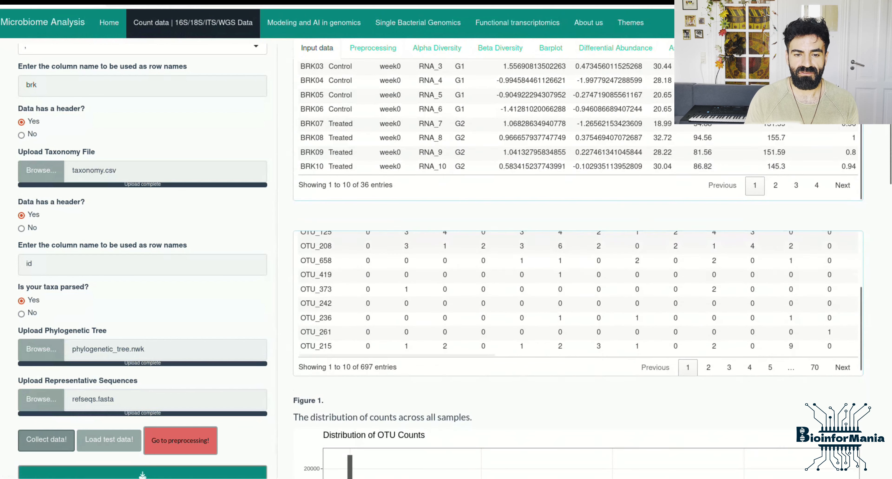
pyautogui.scroll(-8, 578, 301)
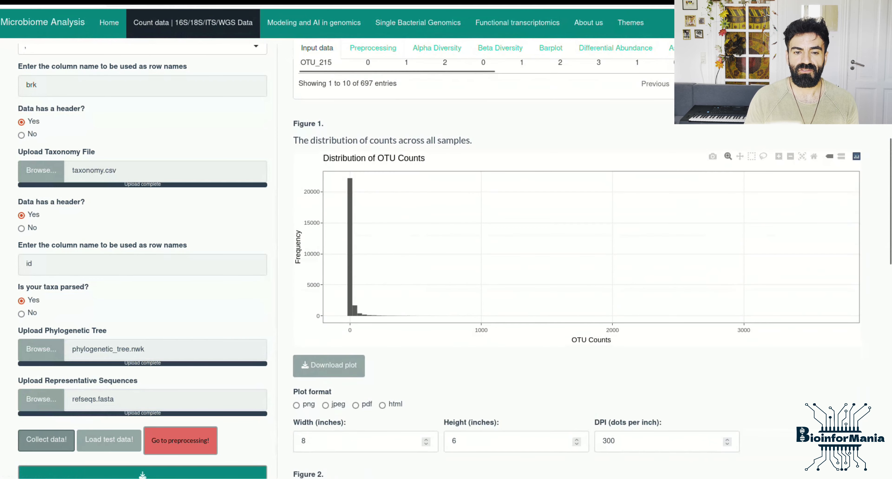
pyautogui.moveTo(337, 176); pyautogui.dragTo(437, 326)
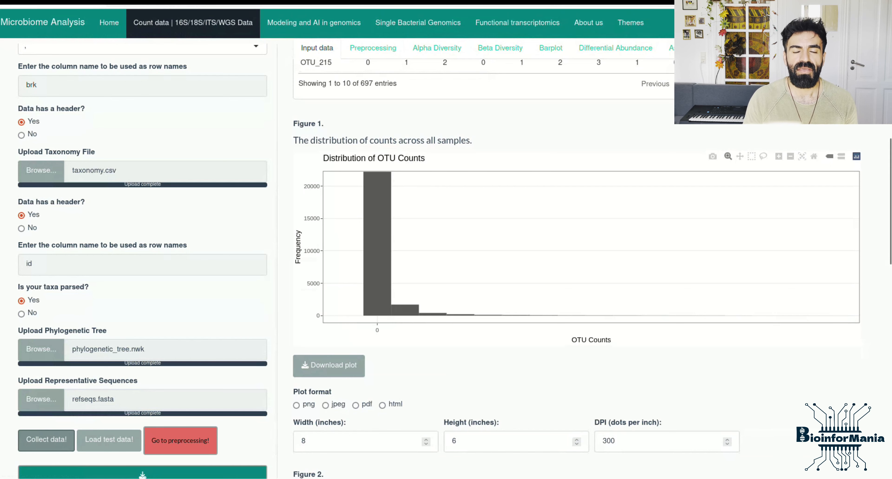
# Download the Figure 1 OTU count distribution plot as a pdf at 500 DPI and close the opened file
pyautogui.scroll(-8, 589, 270)
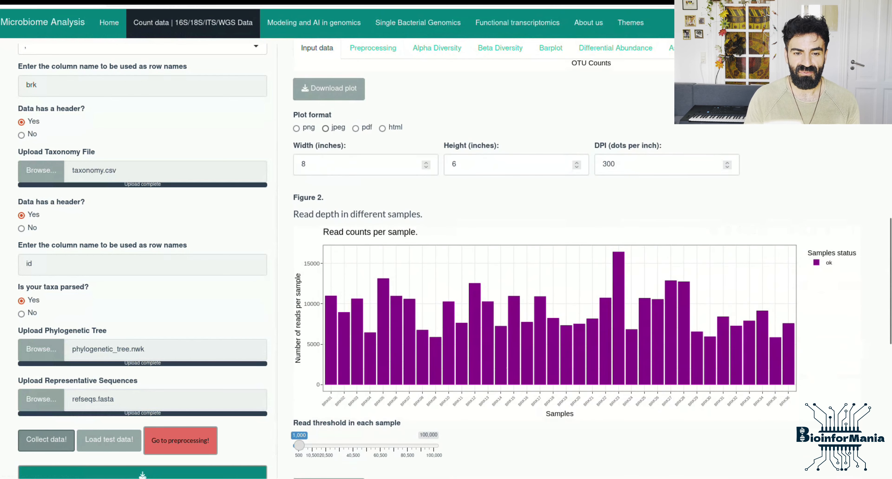
pyautogui.scroll(3, 575, 270)
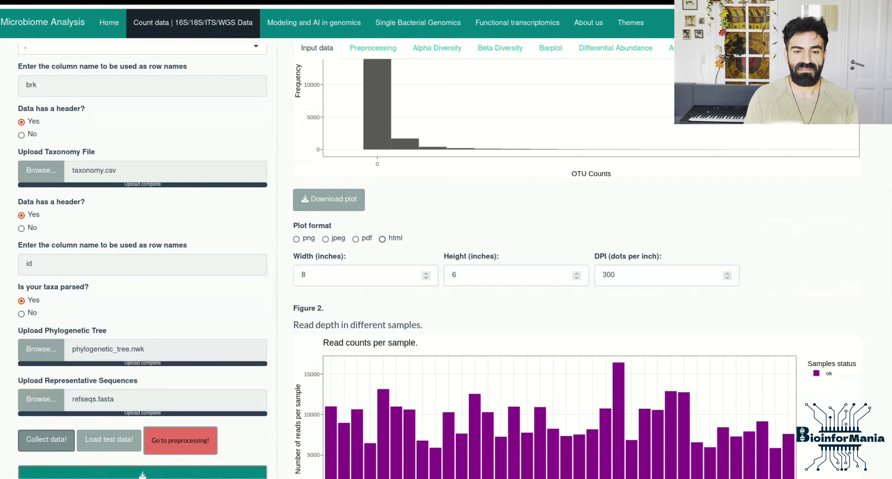
pyautogui.click(383, 239)
pyautogui.scroll(3, 382, 239)
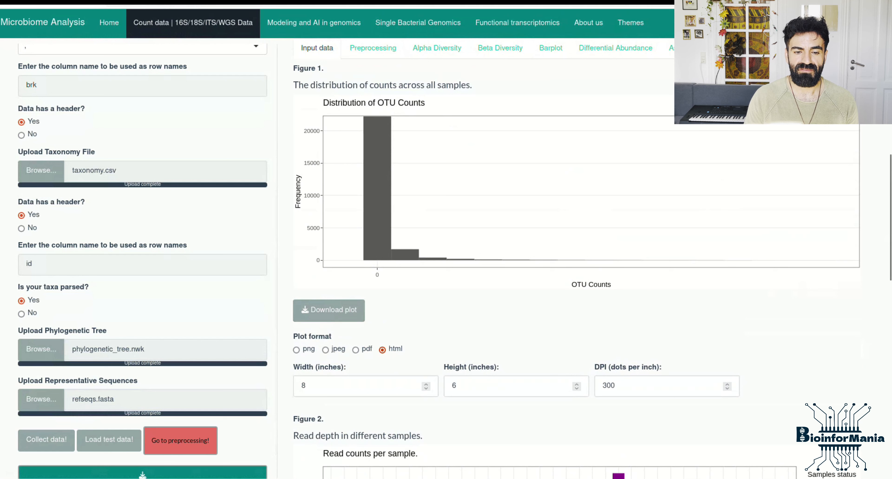
pyautogui.click(355, 350)
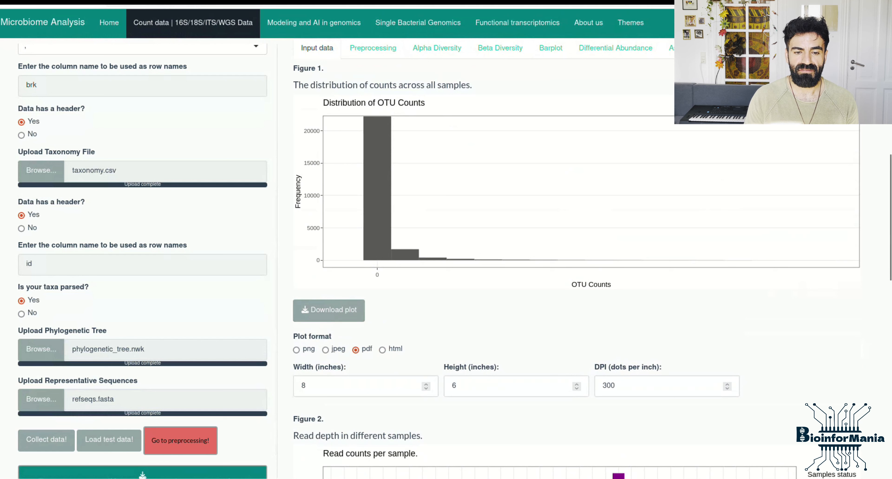
pyautogui.doubleClick(303, 386)
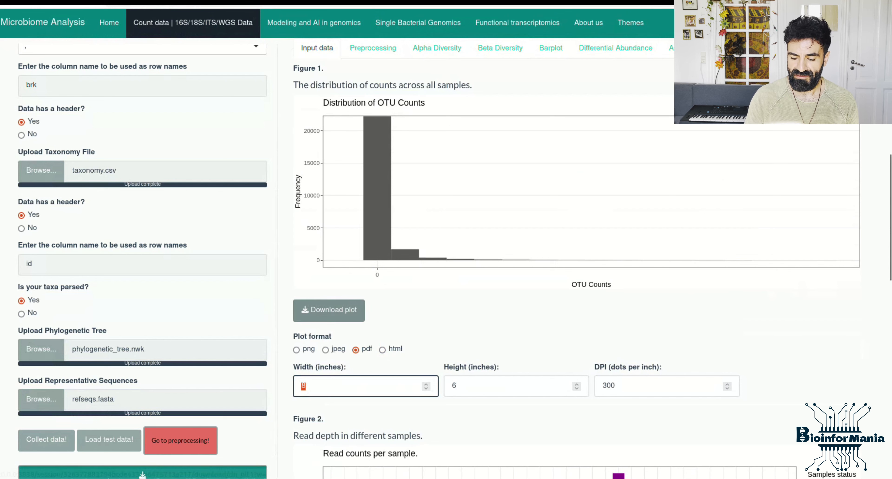
pyautogui.press('Tab')
pyautogui.press('Tab')
pyautogui.write('500')
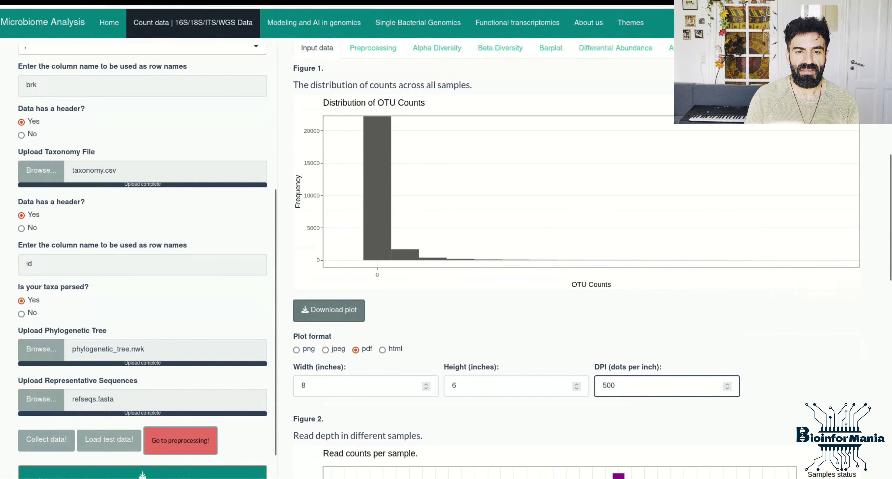
pyautogui.click(329, 310)
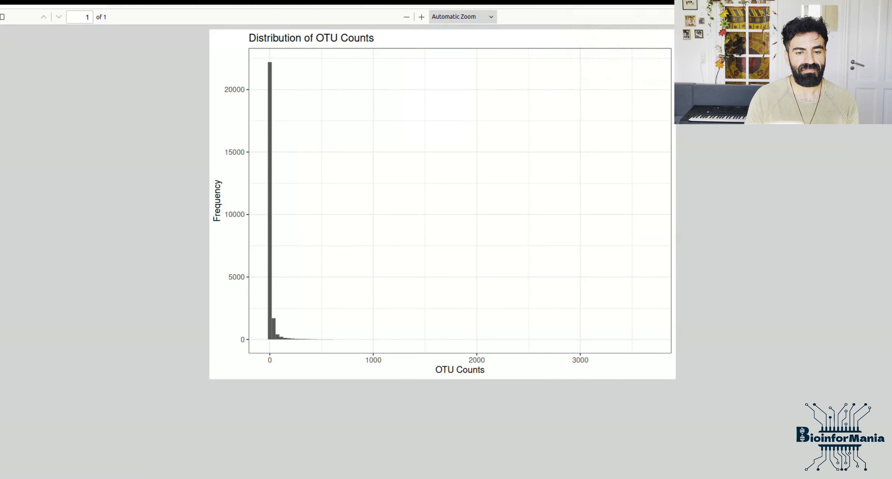
pyautogui.hotkey('ctrl', 'w')
# Raise the read threshold in each sample to about 10,300 for the Figure 2 read depth plot
pyautogui.scroll(-5, 560, 263)
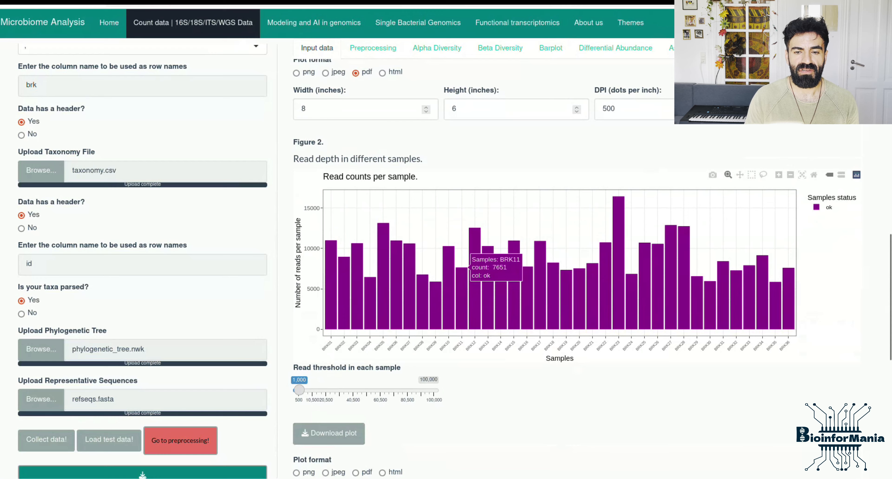
pyautogui.scroll(-2, 487, 276)
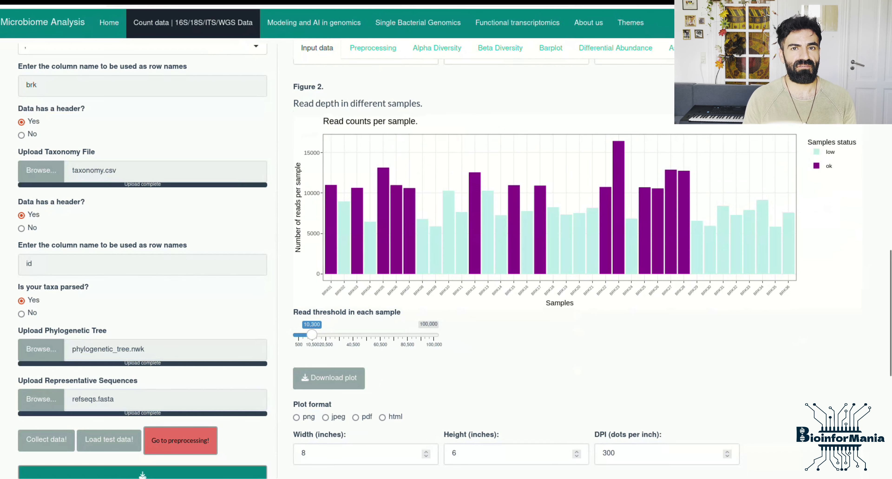
pyautogui.moveTo(313, 335); pyautogui.dragTo(311, 335)
# Review the taxonomy and representative sequences tables, and proceed to the preprocessing stage
pyautogui.scroll(-8, 485, 263)
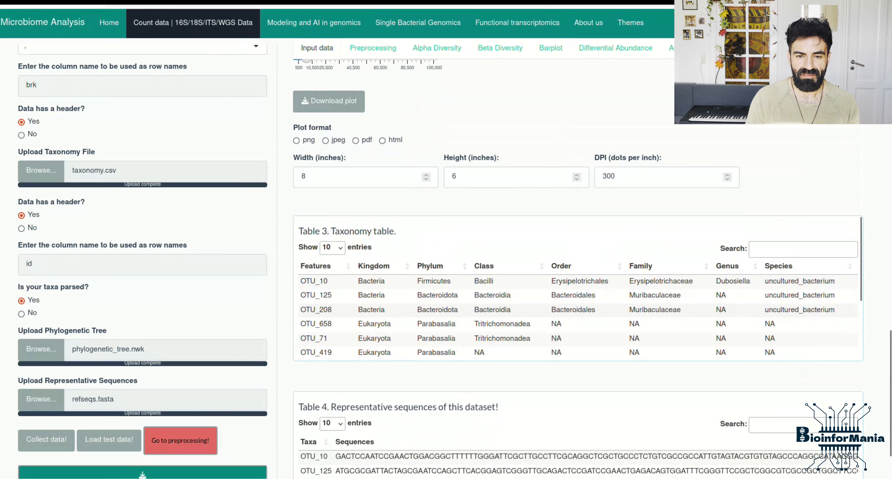
pyautogui.scroll(-2, 519, 291)
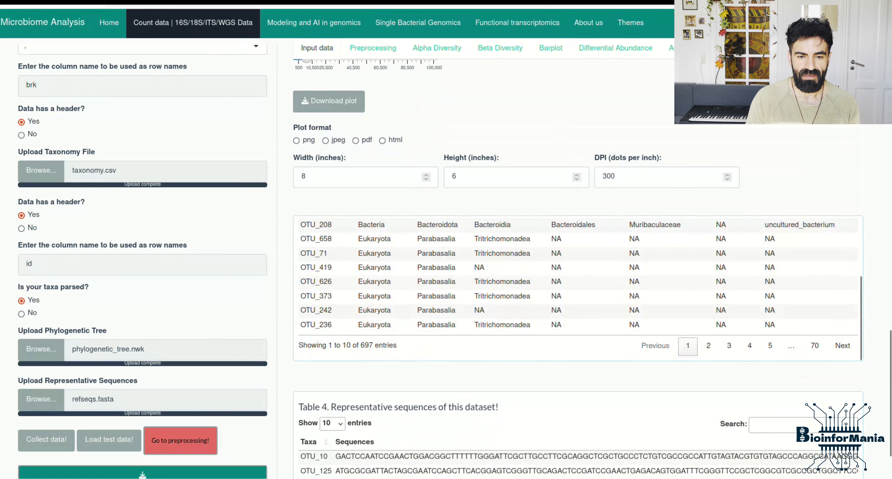
pyautogui.scroll(1, 520, 376)
pyautogui.scroll(-3, 575, 263)
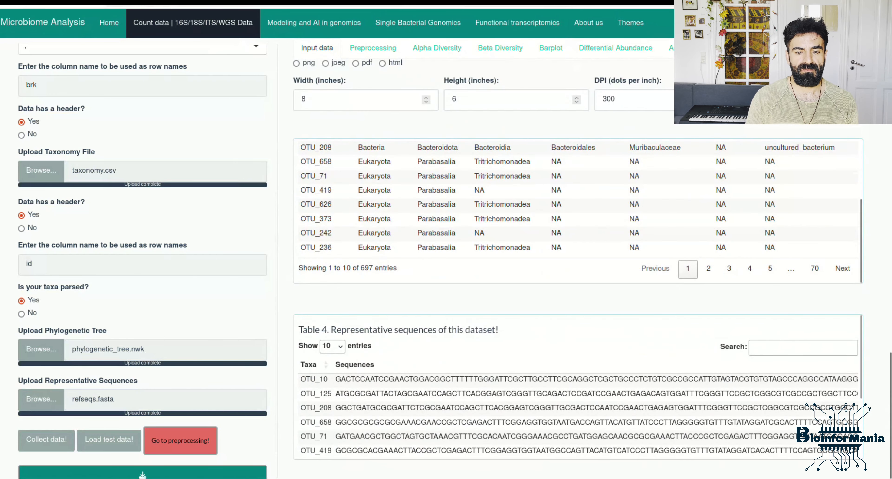
pyautogui.scroll(-3, 579, 381)
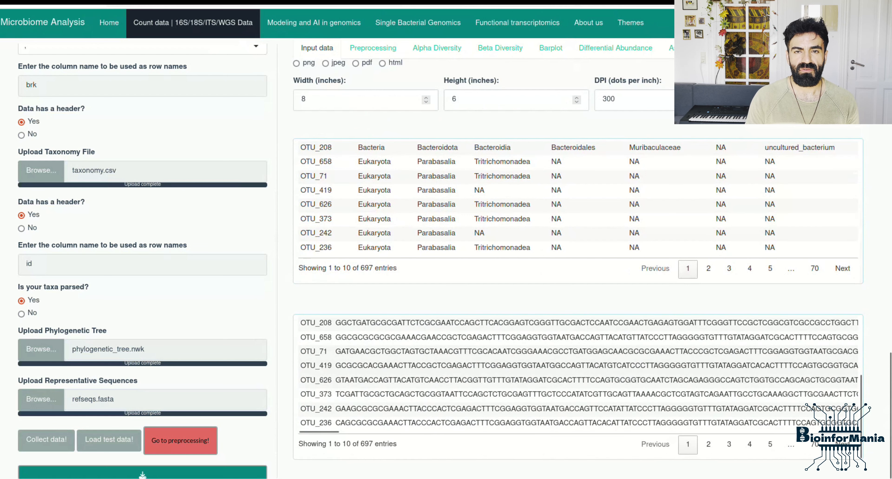
pyautogui.scroll(-1, 143, 450)
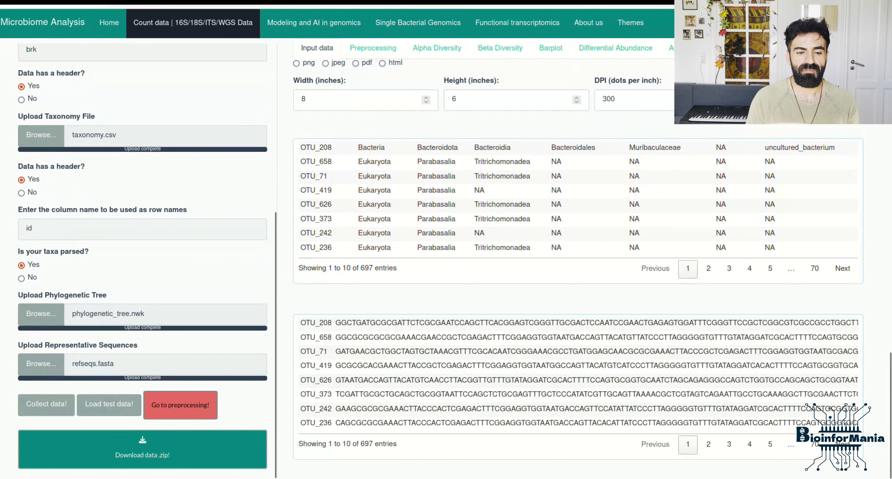
pyautogui.click(181, 405)
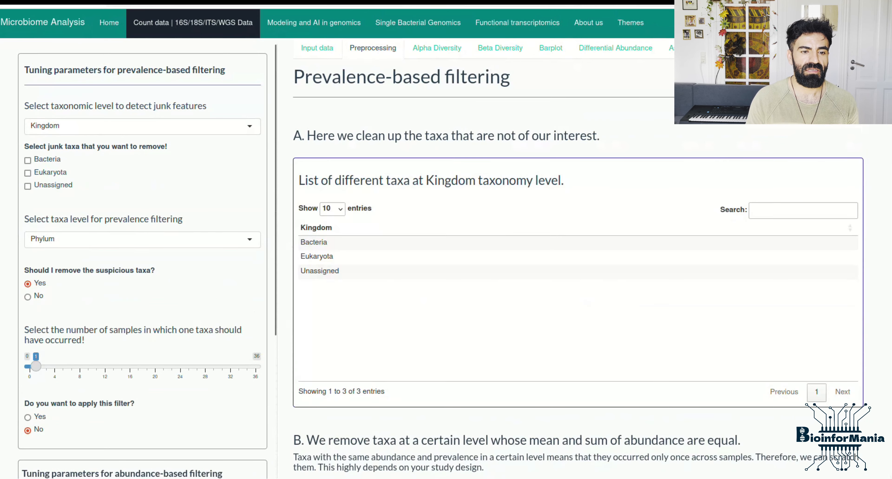
# Mark Eukaryota and Unassigned as junk taxa, check the phylum table for suspicious entries, and enable the prevalence filter
pyautogui.click(27, 173)
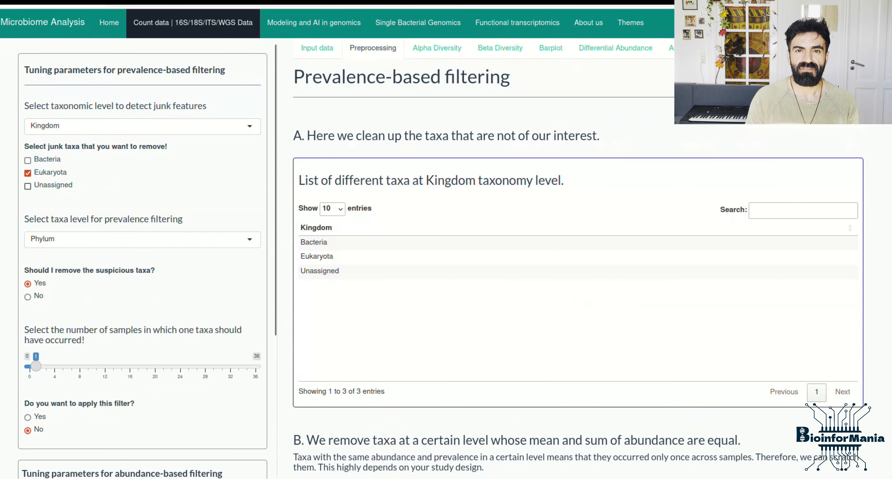
pyautogui.click(28, 186)
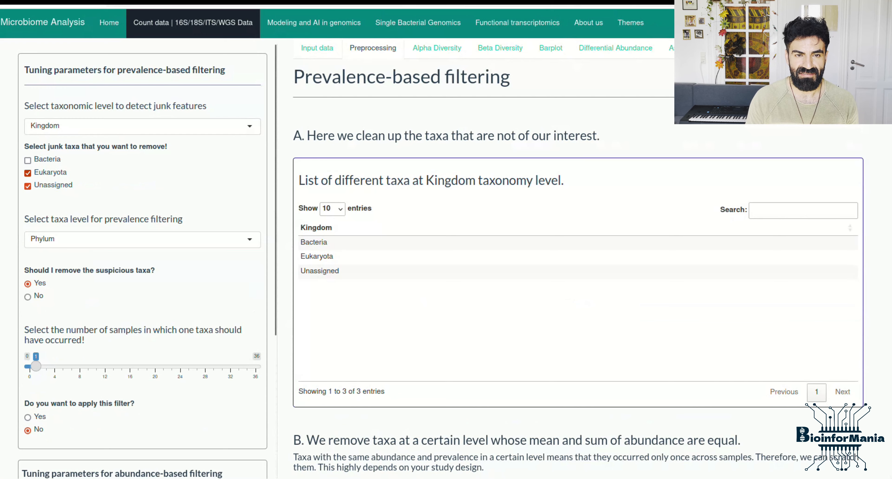
pyautogui.scroll(-4, 575, 257)
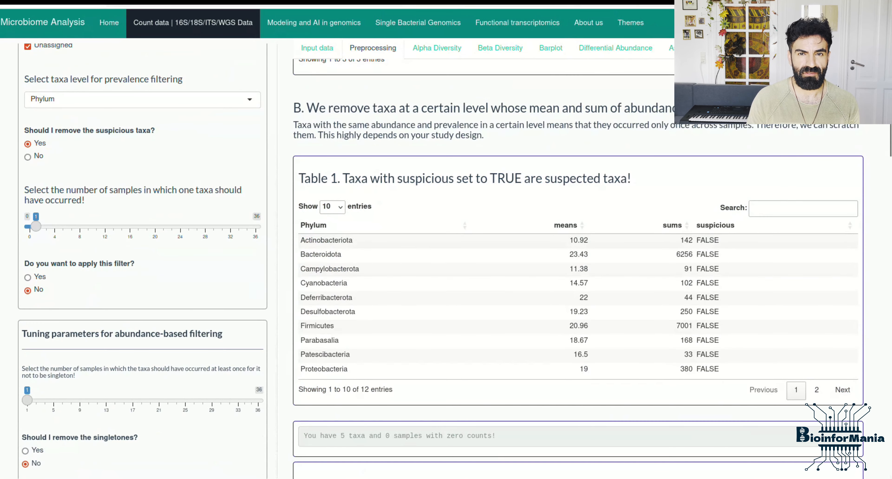
pyautogui.scroll(-2, 579, 269)
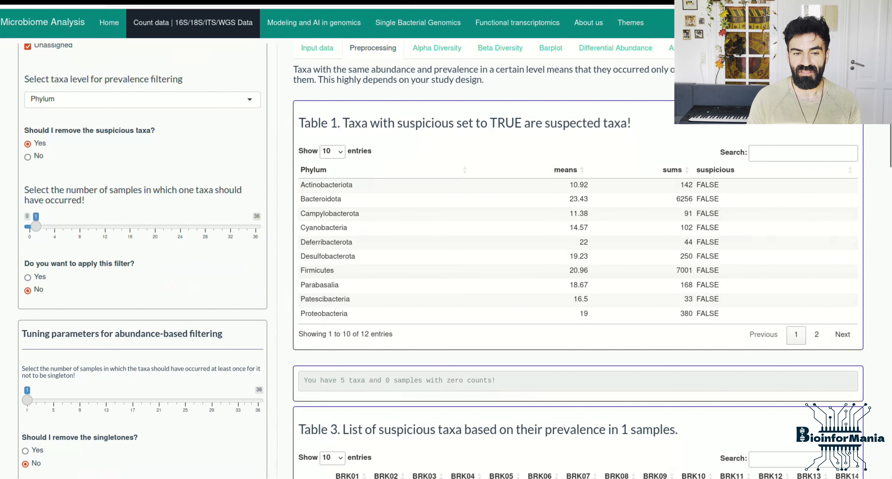
pyautogui.click(817, 335)
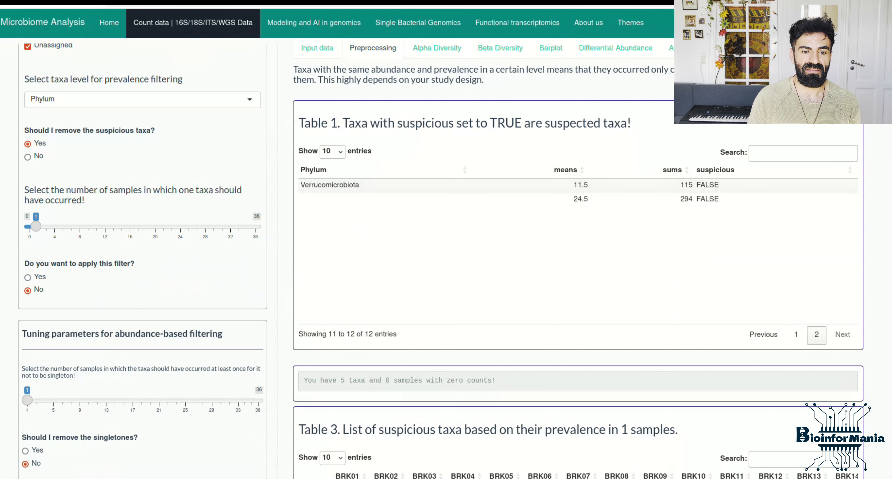
pyautogui.click(27, 277)
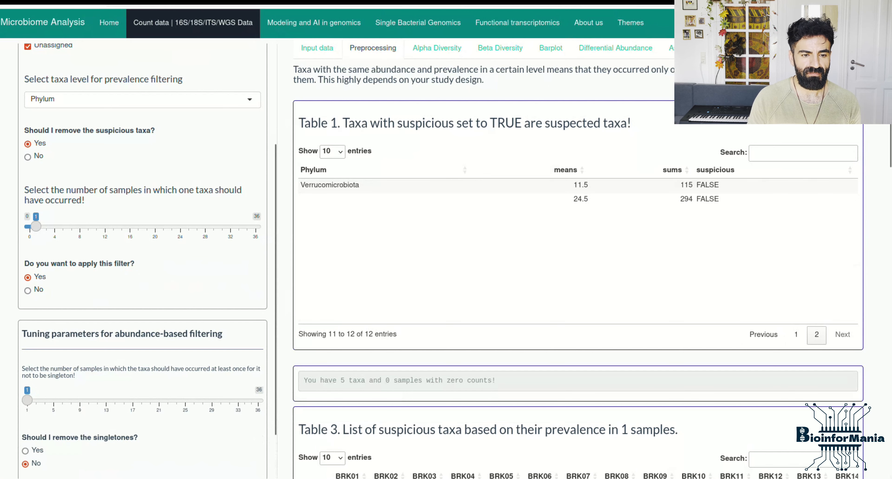
# Review the suspicious taxa in Table 3, keeping the prevalence threshold at 1 sample and the prevalence filter applied
pyautogui.scroll(-2, 142, 243)
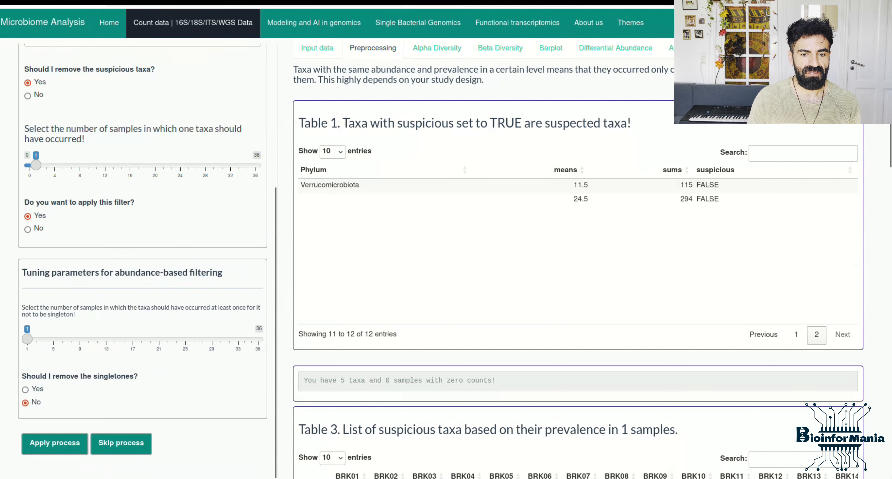
pyautogui.scroll(-8, 579, 277)
pyautogui.scroll(-2, 579, 277)
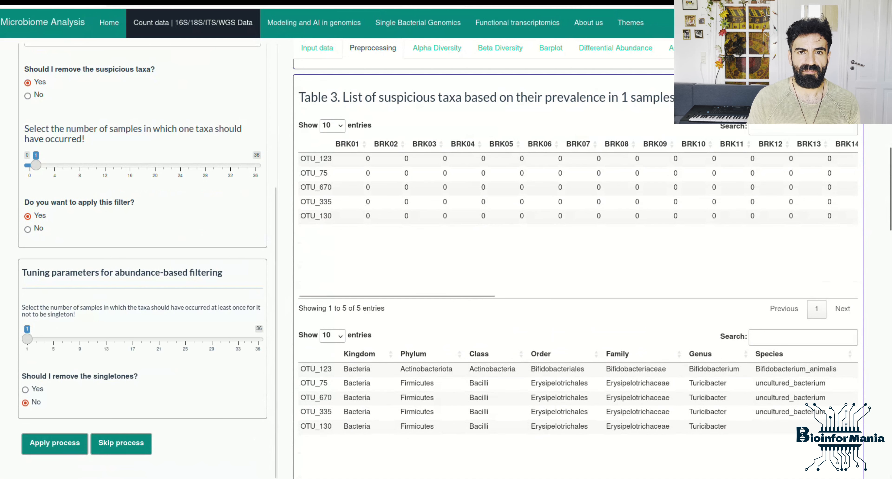
pyautogui.moveTo(35, 165); pyautogui.dragTo(36, 165)
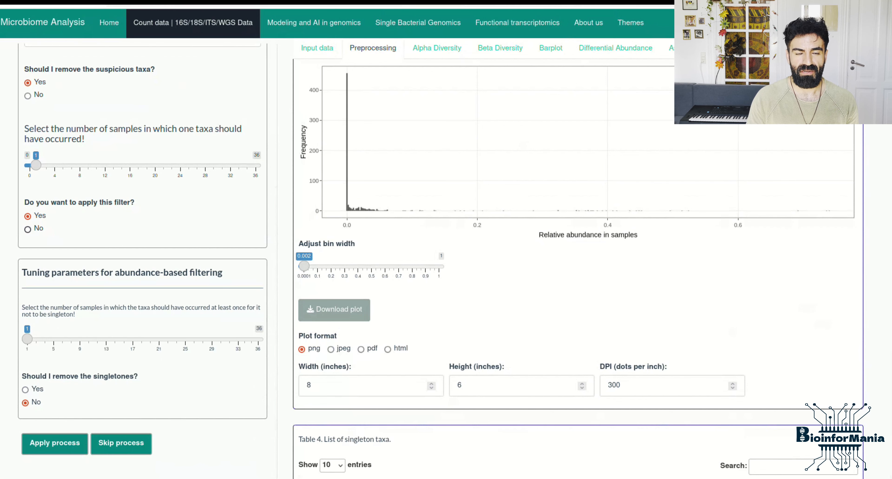
pyautogui.click(28, 230)
pyautogui.click(27, 216)
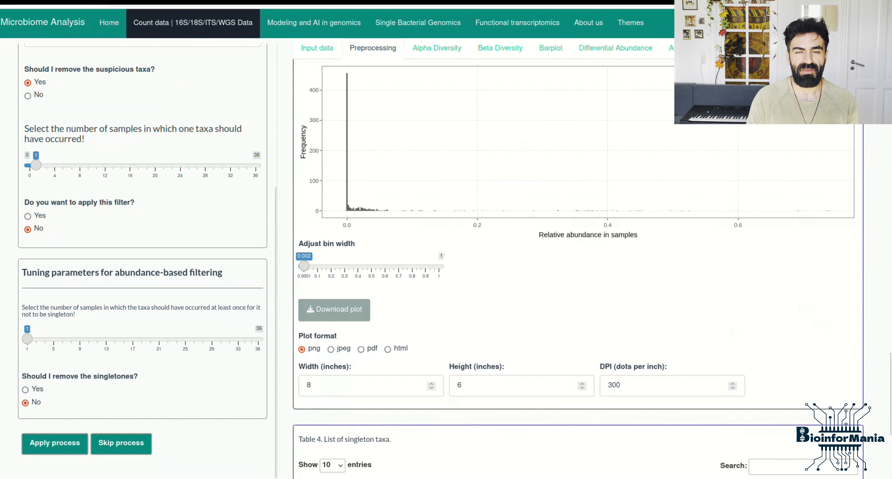
# Check the list of singleton taxa in Table 4 and set the minimum number of samples for non-singletons to 2
pyautogui.scroll(-4, 520, 235)
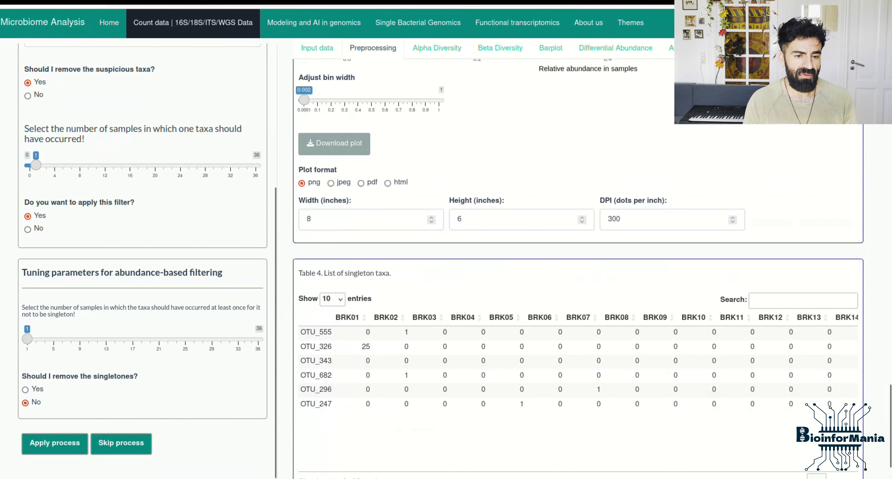
pyautogui.scroll(-2, 578, 277)
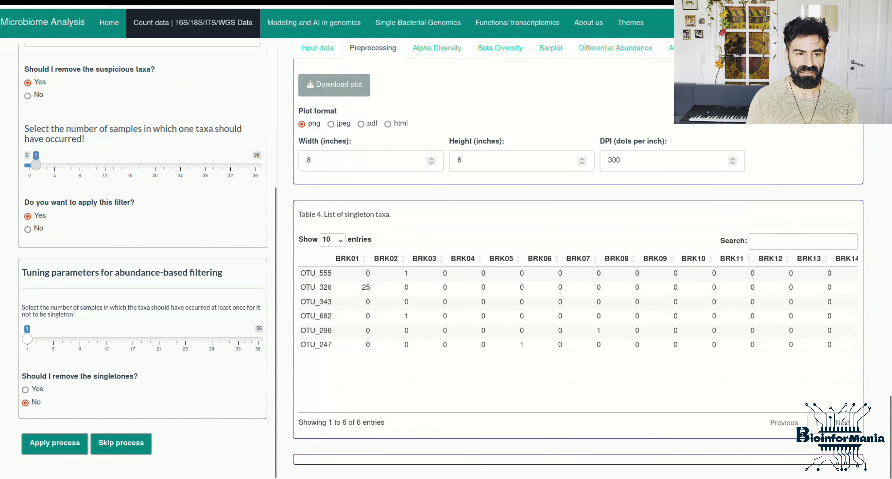
pyautogui.moveTo(27, 339); pyautogui.dragTo(34, 339)
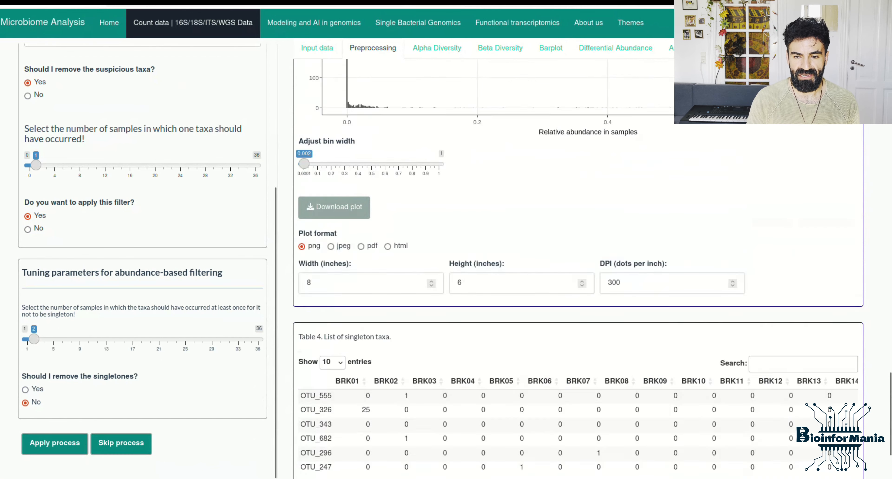
# Compare the abundance distributions with and without singletons, zooming in on the singleton bar near relative abundance 1.00 in Figure 1
pyautogui.scroll(-5, 579, 263)
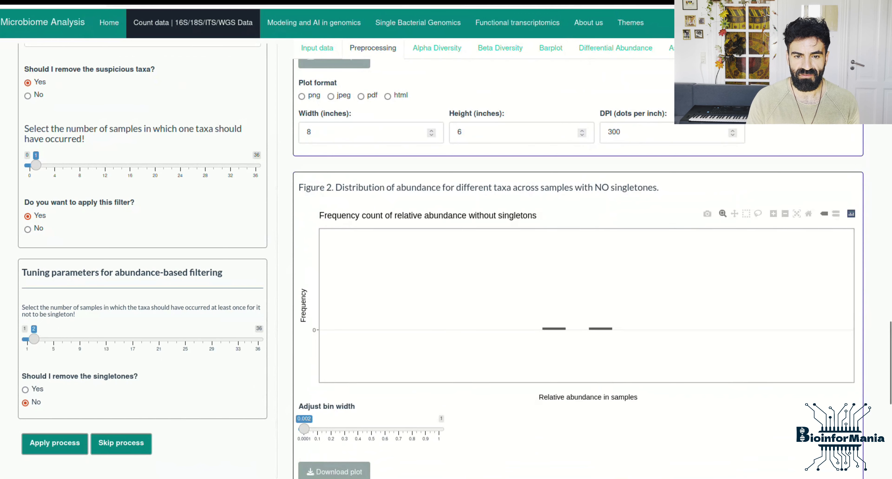
pyautogui.scroll(10, 578, 263)
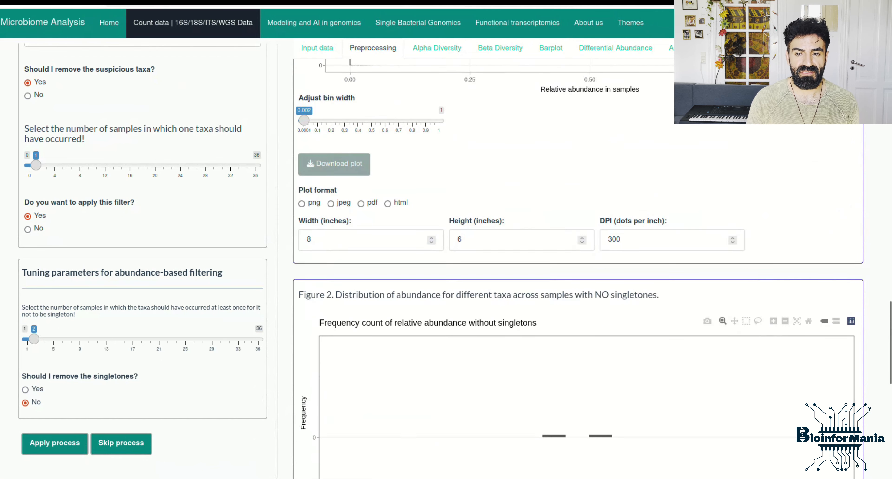
pyautogui.moveTo(746, 219); pyautogui.dragTo(855, 297)
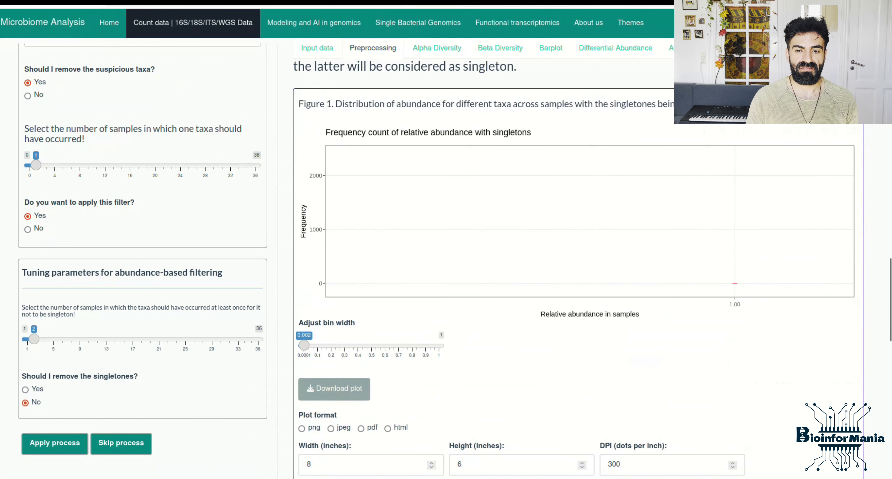
pyautogui.moveTo(660, 210); pyautogui.dragTo(783, 297)
pyautogui.moveTo(564, 215); pyautogui.dragTo(727, 297)
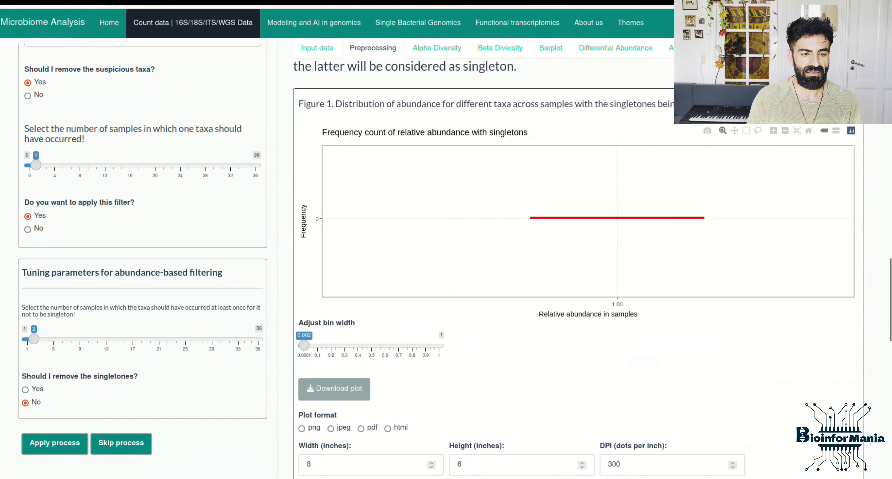
pyautogui.scroll(-4, 416, 346)
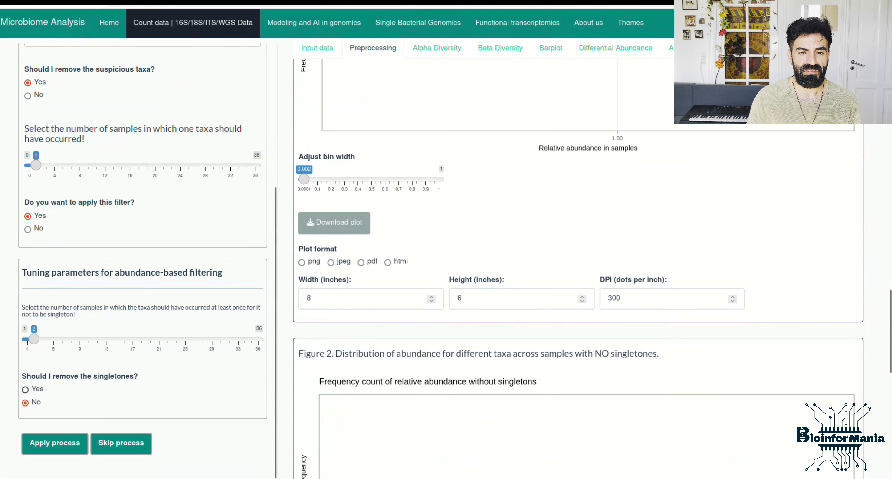
# Apply the preprocessing with singleton removal enabled and proceed to the alpha diversity stage
pyautogui.click(25, 390)
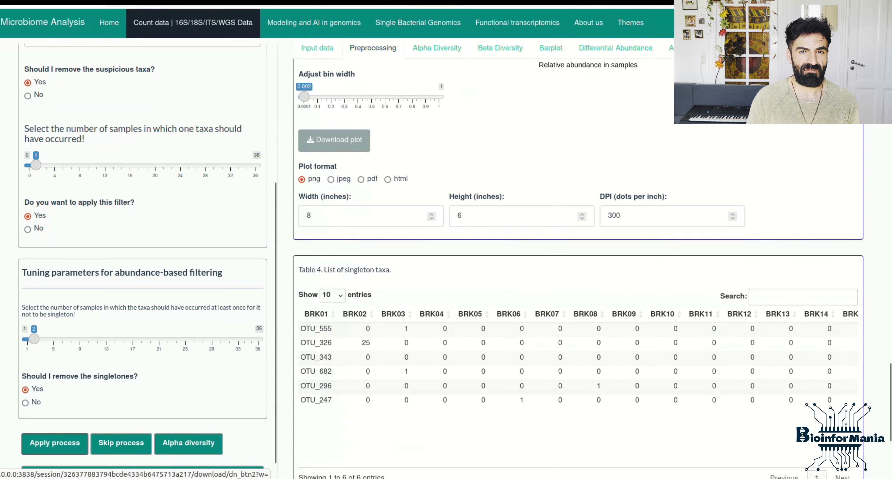
pyautogui.scroll(-1, 142, 260)
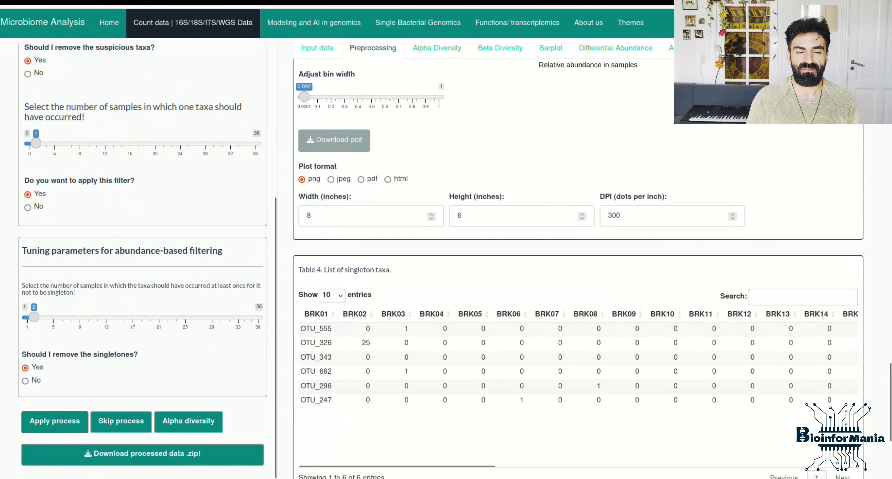
pyautogui.click(188, 422)
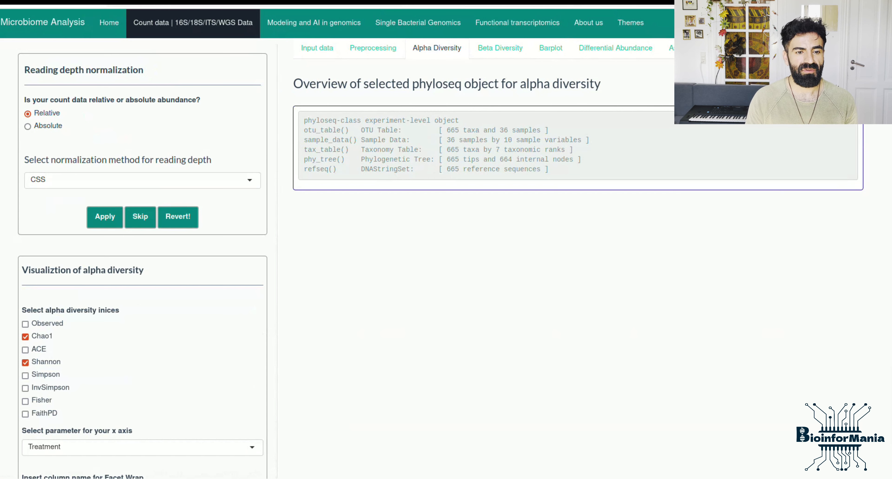
# Select Rarefaction as the normalization method, zoom in on the Observed rarefaction curves beyond the 5000 depth line, and reset the view
pyautogui.click(143, 181)
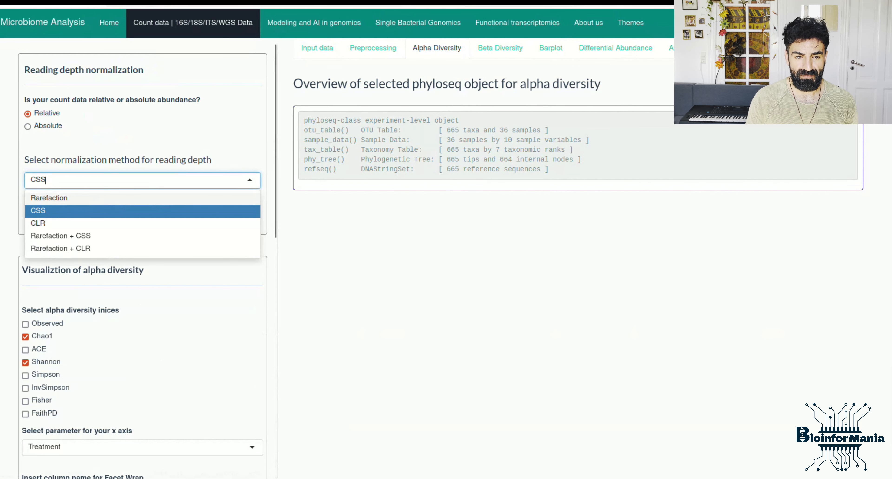
pyautogui.click(49, 197)
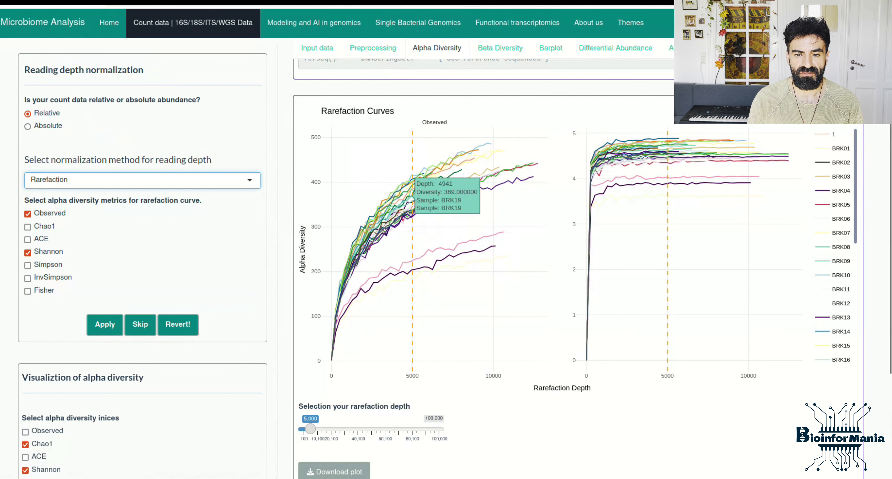
pyautogui.click(413, 163)
pyautogui.moveTo(396, 130); pyautogui.dragTo(507, 336)
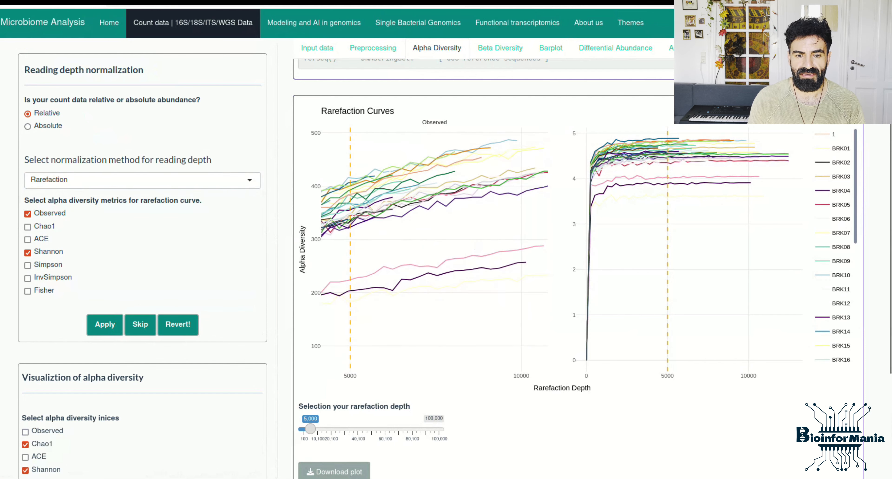
pyautogui.click(841, 191)
pyautogui.click(841, 191)
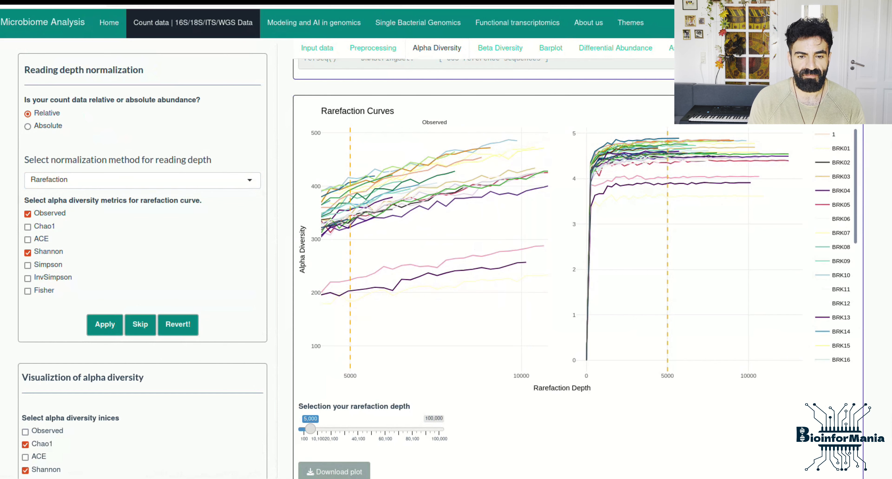
pyautogui.doubleClick(341, 315)
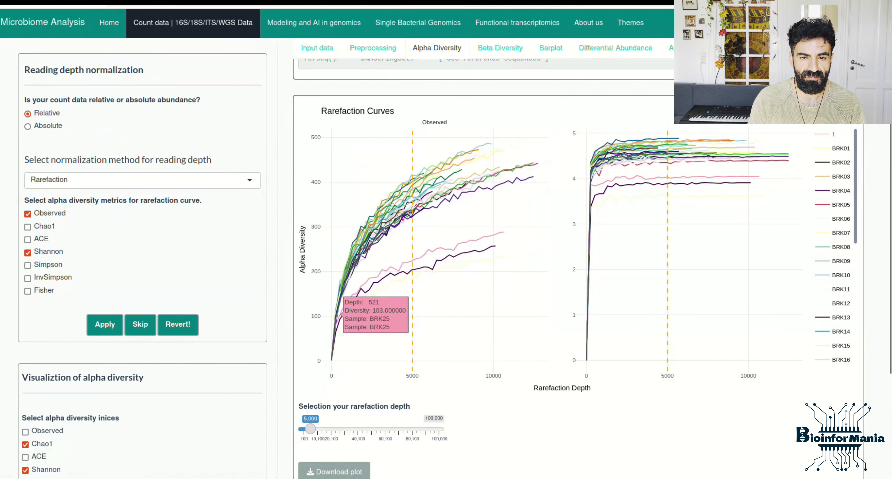
# Zoom in on the Observed and Shannon rarefaction curves around the 5000 depth line to compare the samples
pyautogui.moveTo(388, 314); pyautogui.dragTo(443, 146)
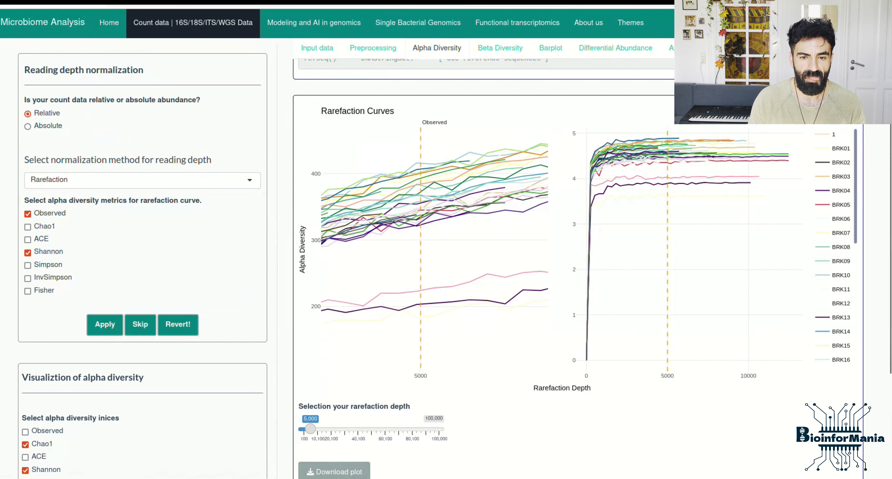
pyautogui.moveTo(352, 137); pyautogui.dragTo(484, 329)
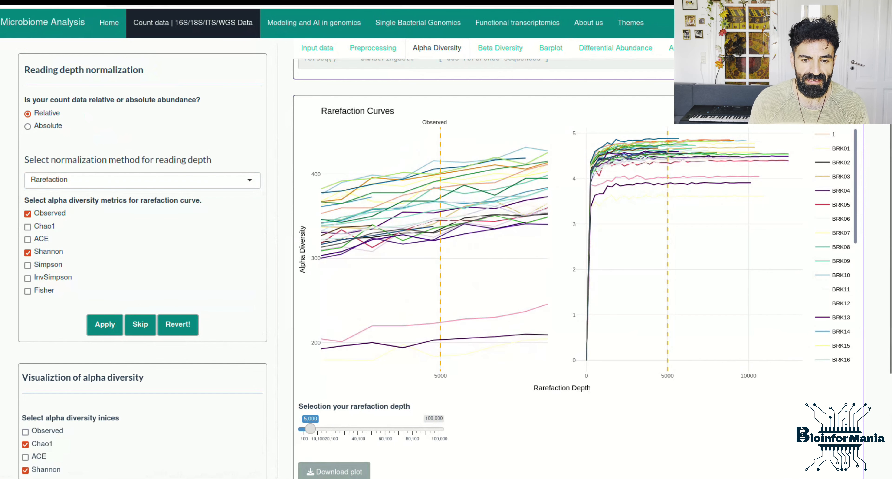
pyautogui.moveTo(337, 151); pyautogui.dragTo(507, 374)
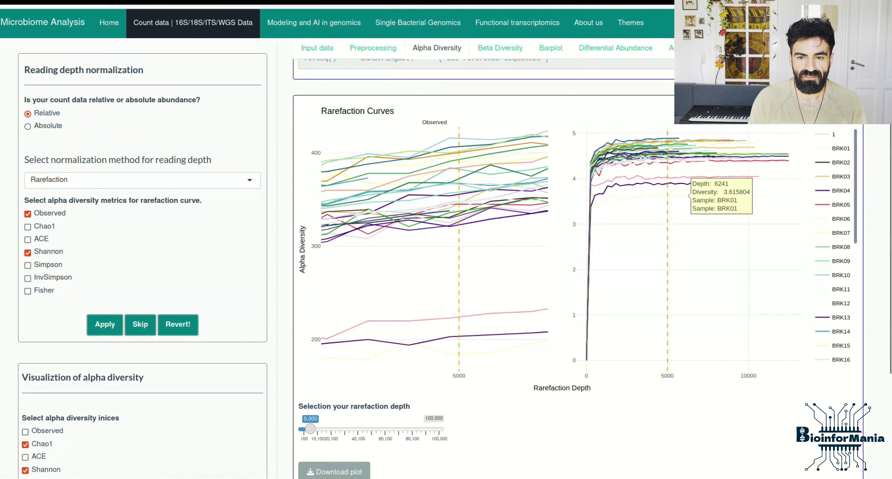
pyautogui.moveTo(644, 134); pyautogui.dragTo(685, 185)
pyautogui.moveTo(598, 132); pyautogui.dragTo(687, 250)
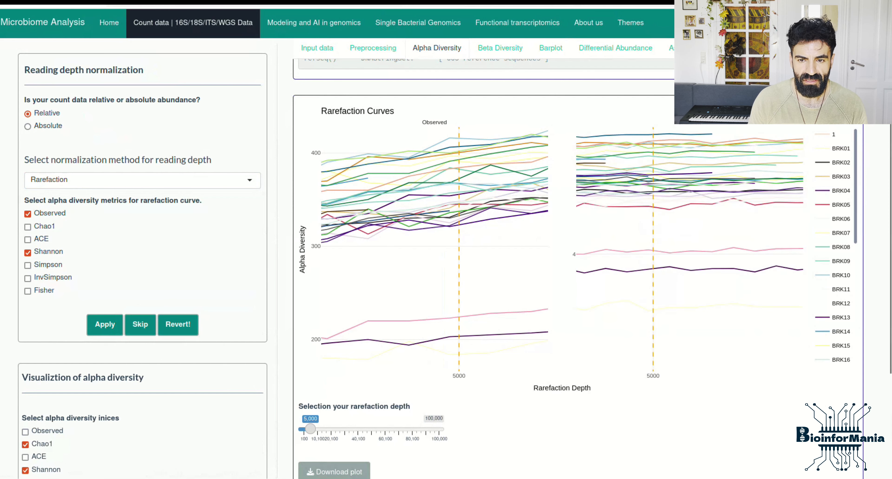
pyautogui.moveTo(585, 128); pyautogui.dragTo(687, 244)
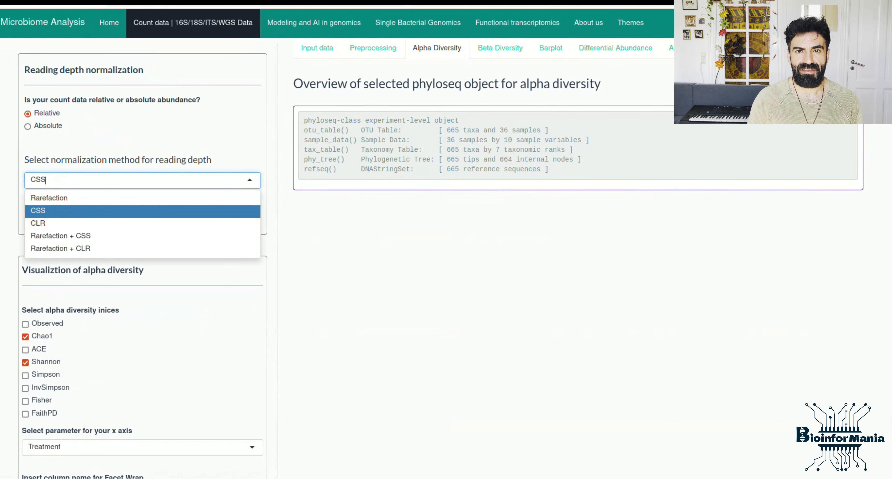
# Apply CSS normalization to the relative count data and zoom in on the pre-normalization count plot in Figure 1
pyautogui.click(38, 210)
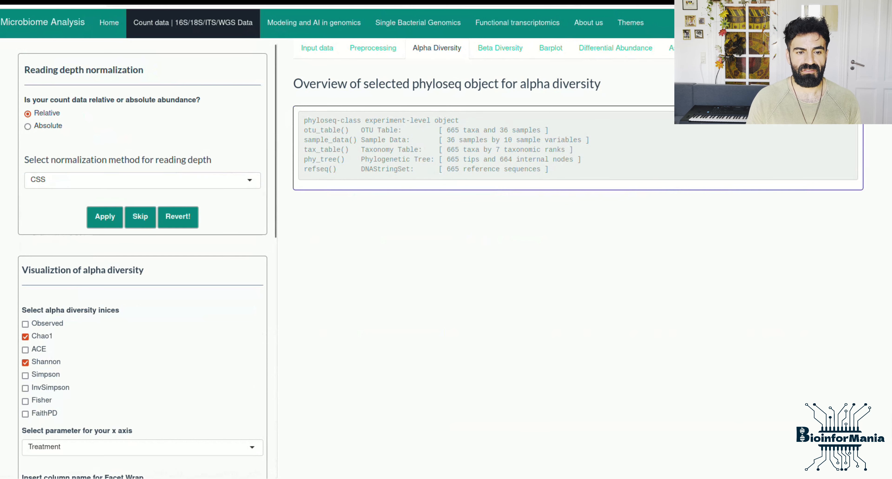
pyautogui.click(105, 217)
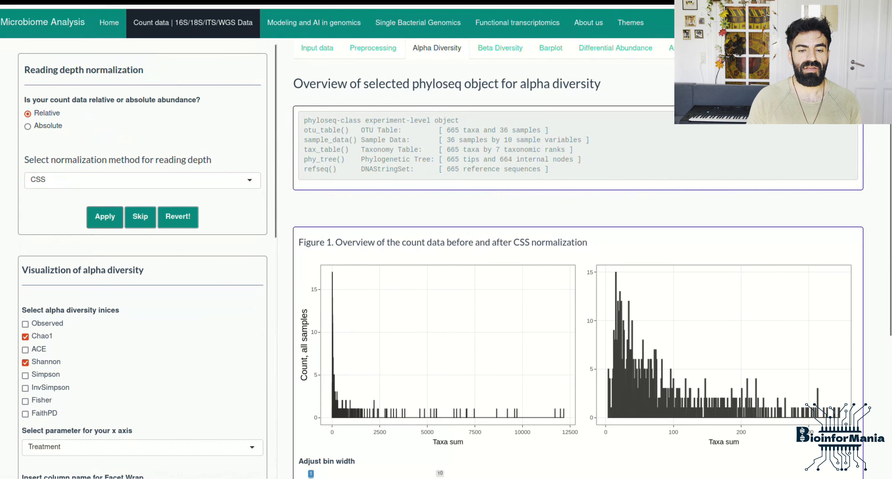
pyautogui.scroll(-3, 578, 263)
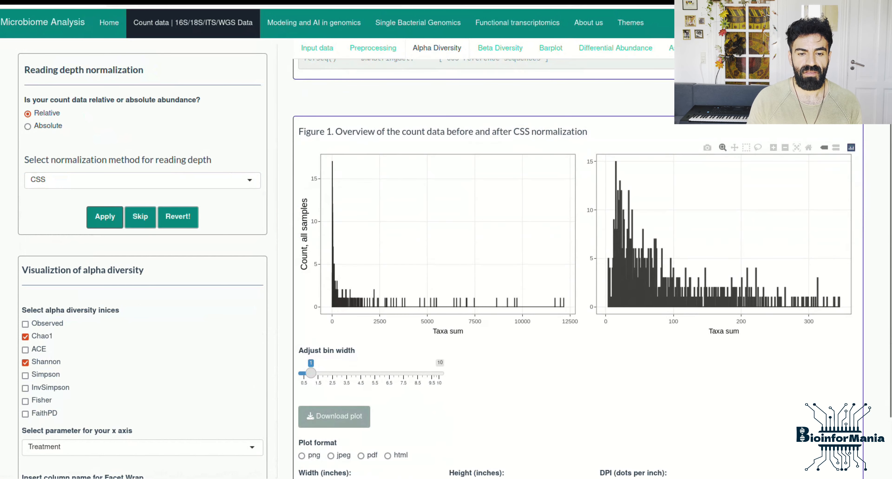
pyautogui.moveTo(325, 243); pyautogui.dragTo(526, 242)
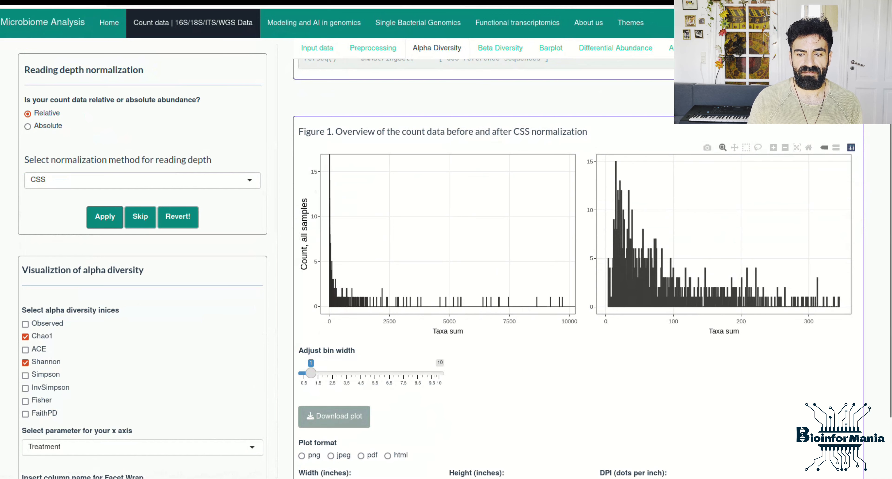
# Zoom in on the CSS-normalized count plot and visualize alpha diversity by Treatment with FaithPD added to Chao1 and Shannon
pyautogui.moveTo(602, 165)
pyautogui.mouseDown()
pyautogui.moveTo(673, 293)
pyautogui.moveTo(833, 314)
pyautogui.mouseUp()
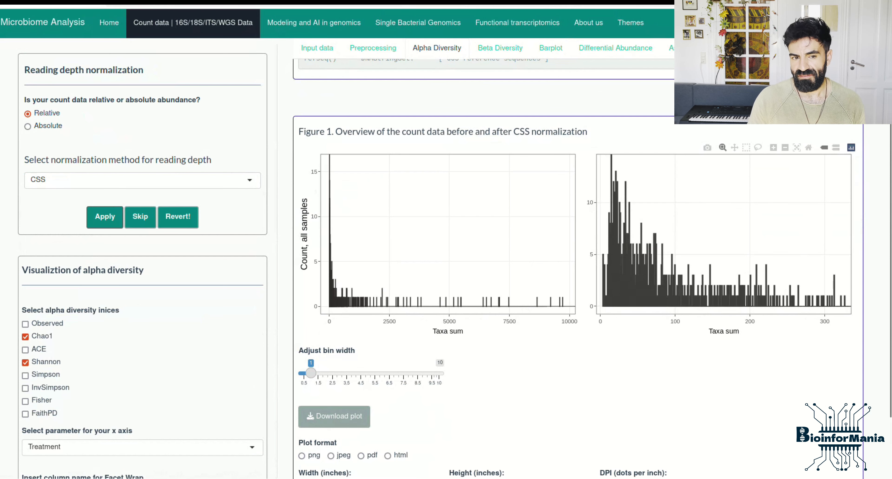
pyautogui.scroll(-3, 485, 243)
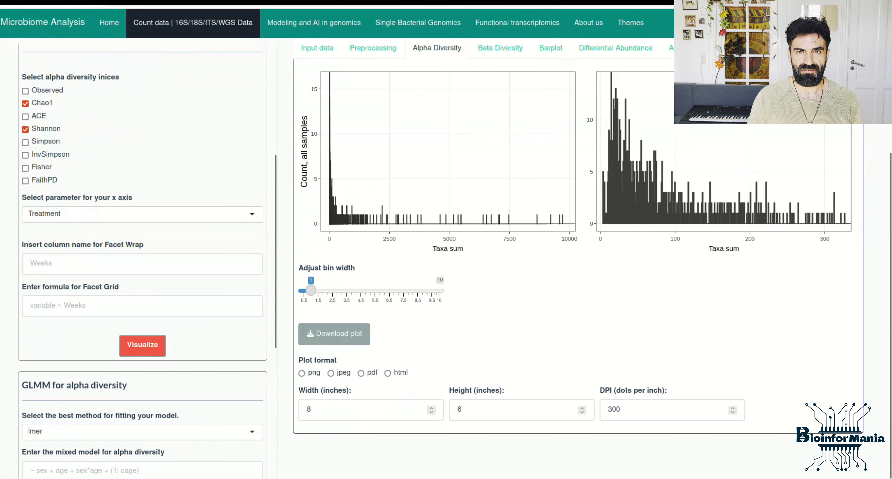
pyautogui.click(25, 181)
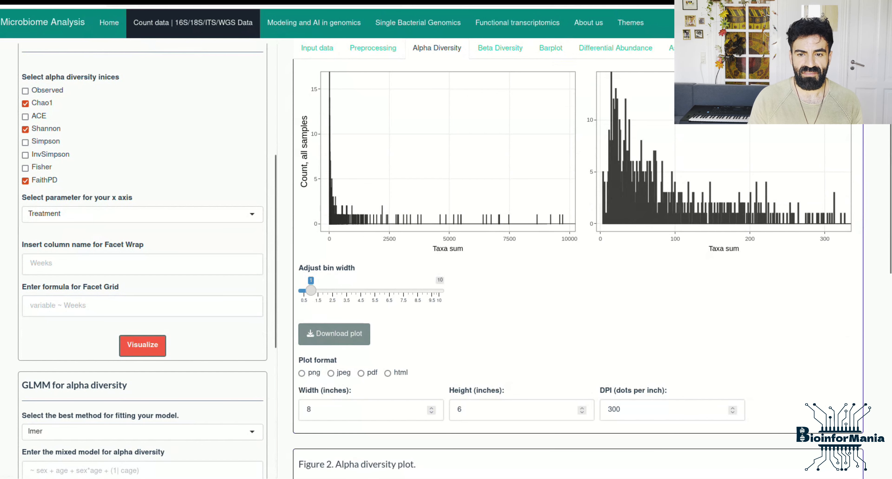
pyautogui.scroll(-7, 578, 256)
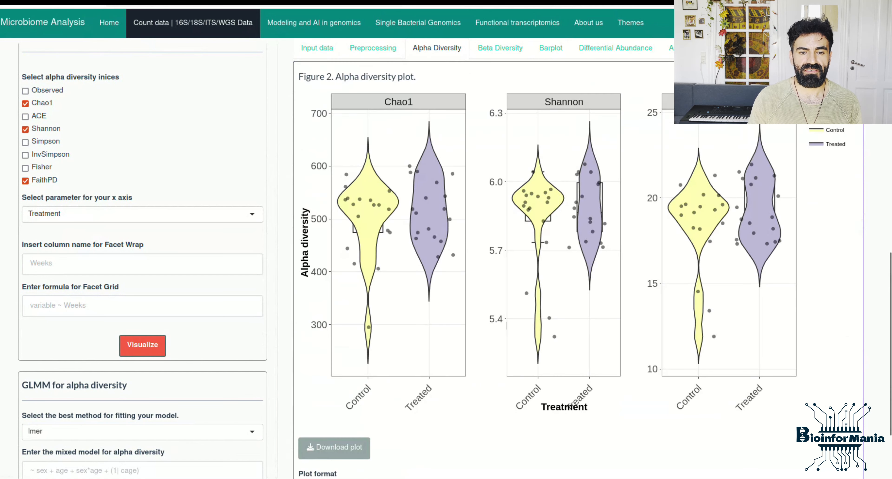
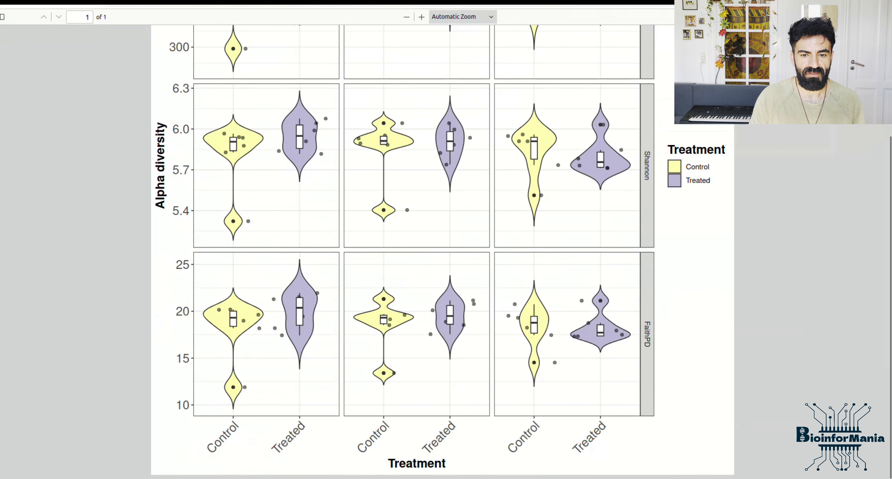
# Review the exported PDF of the alpha diversity plot across week0, week1 and week2, and close it
pyautogui.scroll(4, 415, 242)
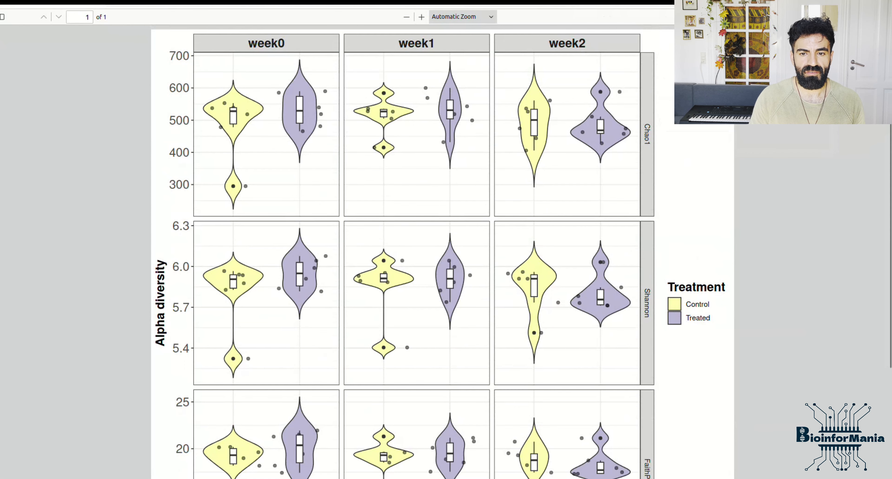
pyautogui.scroll(-4, 416, 242)
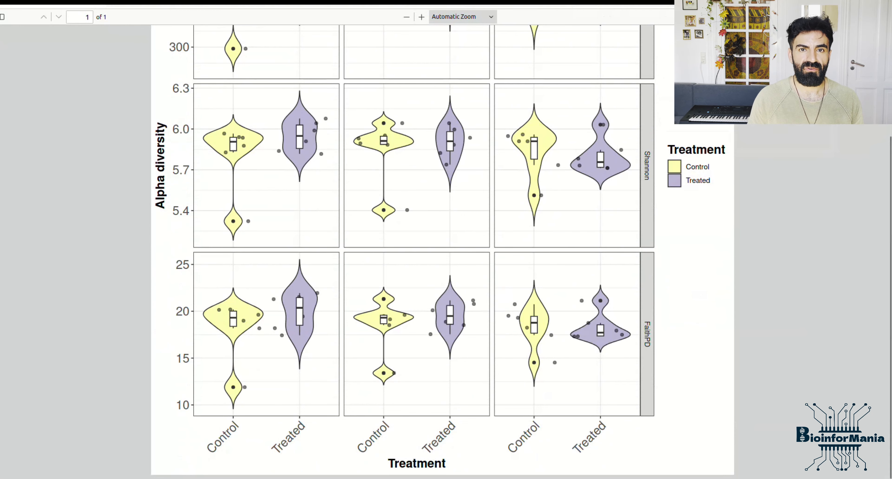
pyautogui.hotkey('ctrl', 'w')
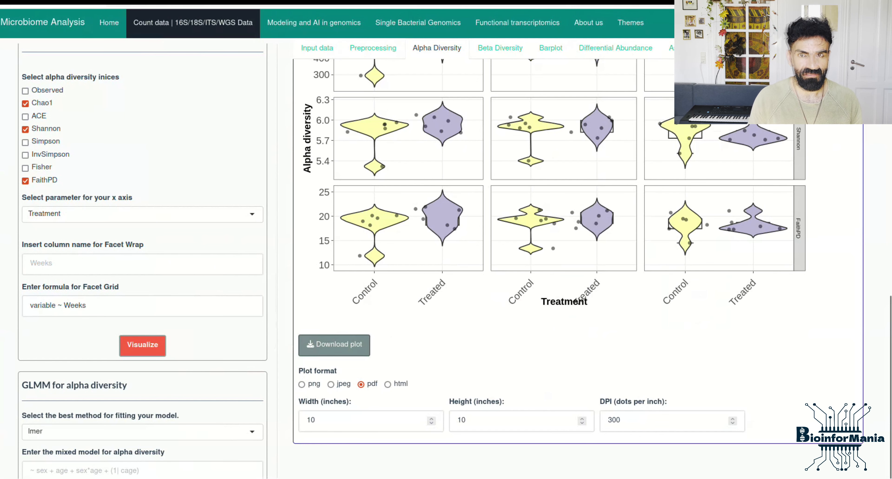
# Fit an lmer mixed model for alpha diversity with the formula ~ Treatment + (1|Weeks)
pyautogui.scroll(-3, 142, 242)
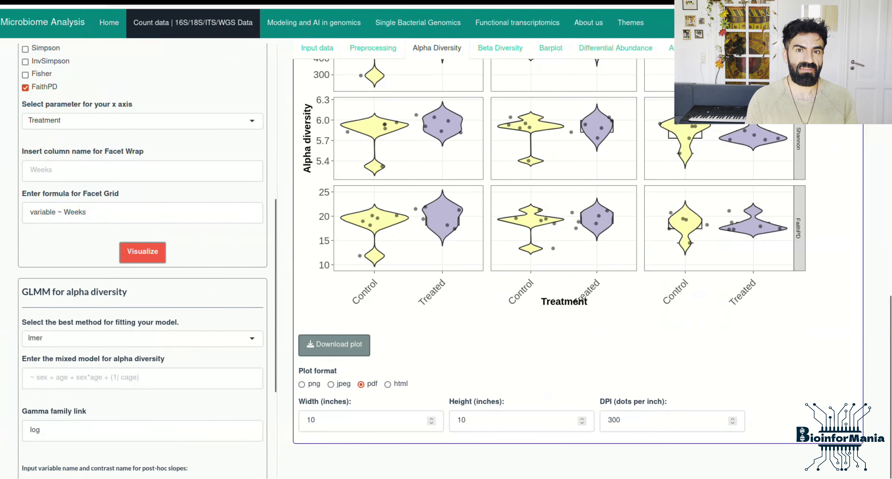
pyautogui.click(142, 379)
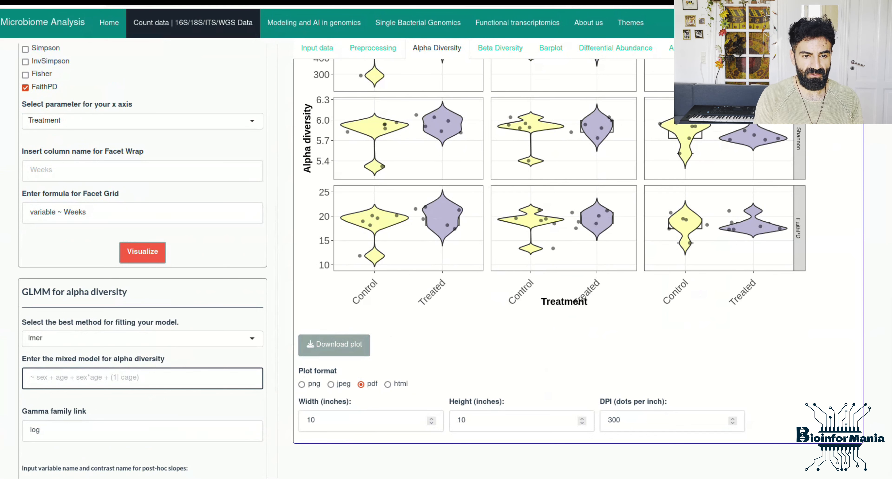
pyautogui.write('~')
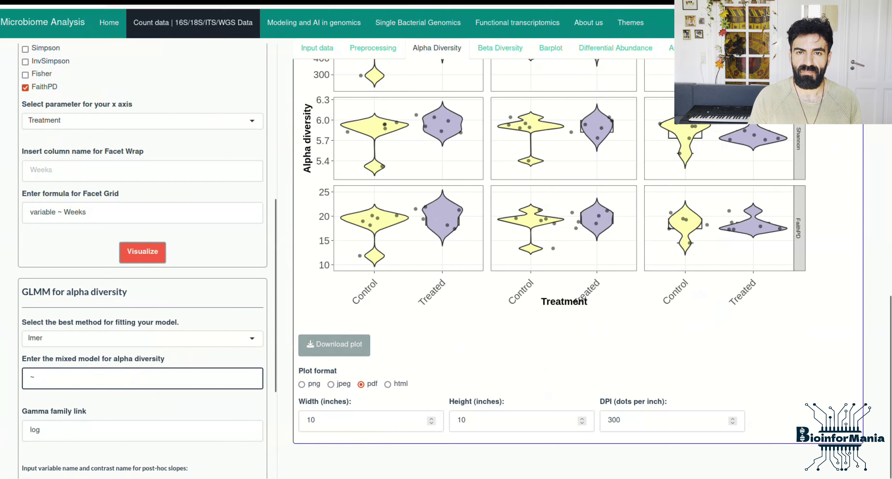
pyautogui.click(142, 339)
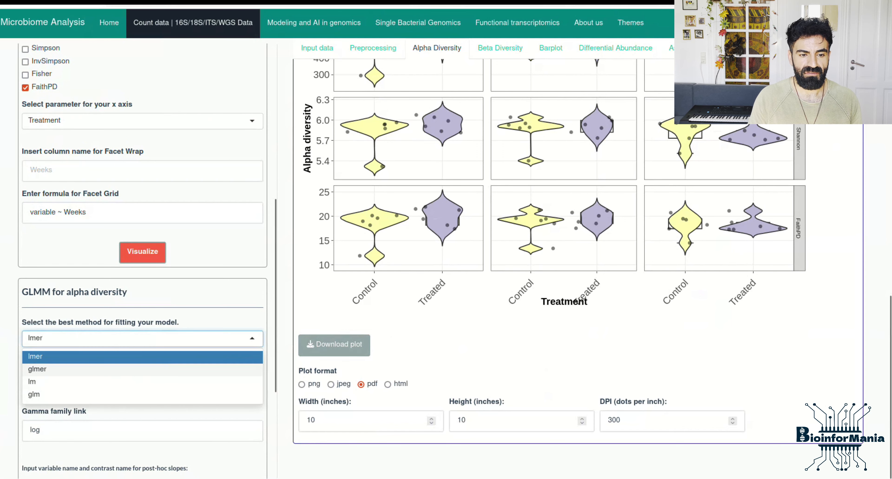
pyautogui.click(142, 378)
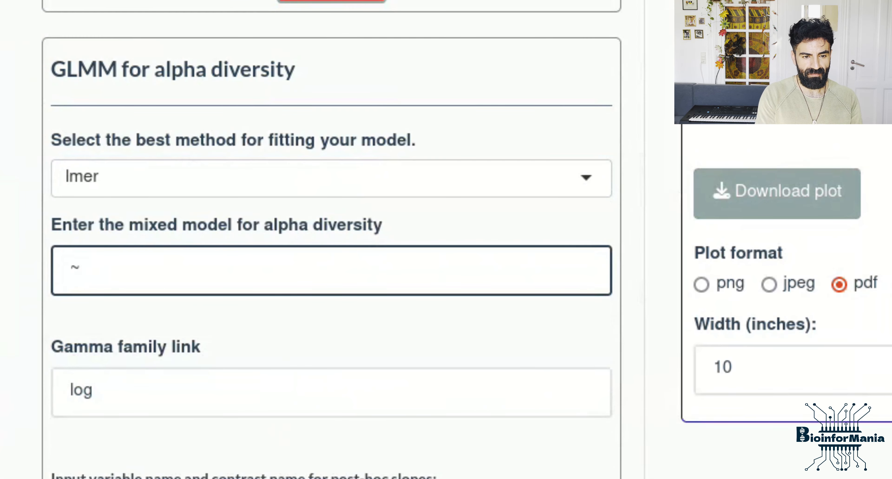
pyautogui.write('Trea')
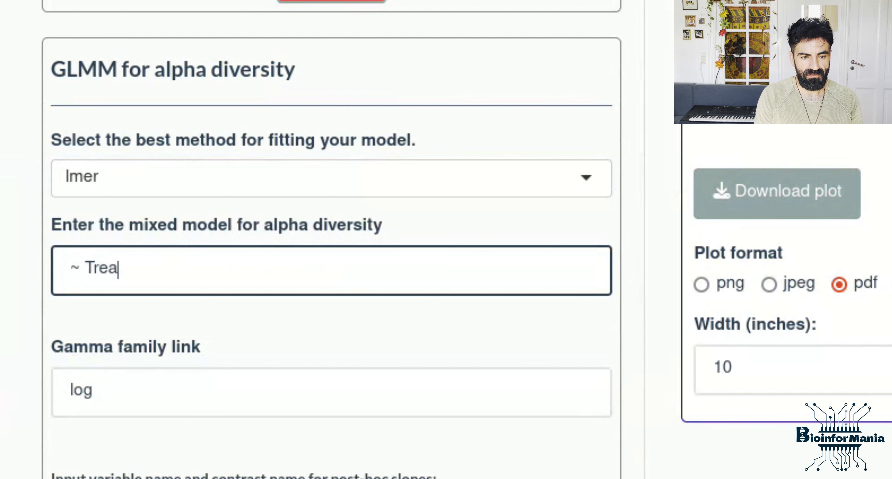
pyautogui.write('tment + ')
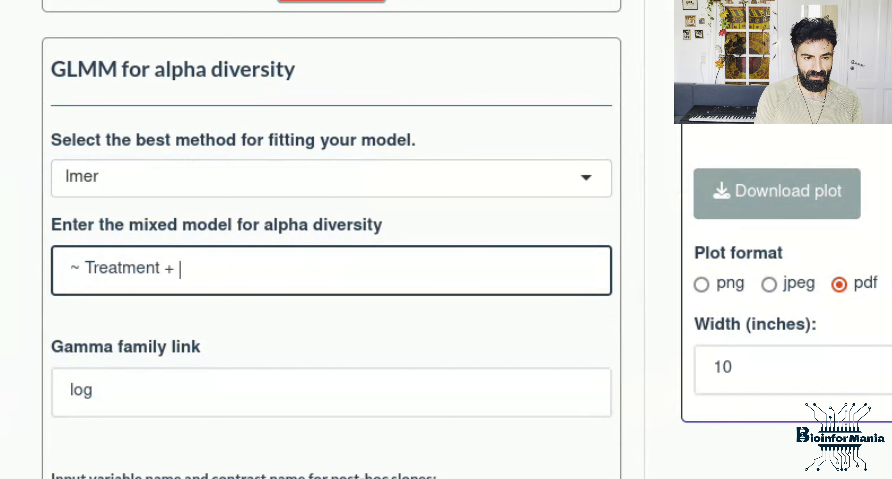
pyautogui.write('(')
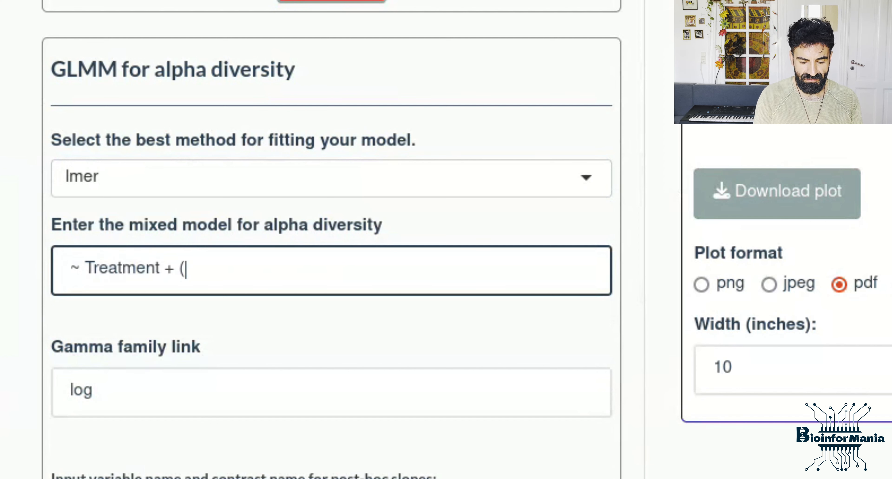
pyautogui.write('1|Weeks)')
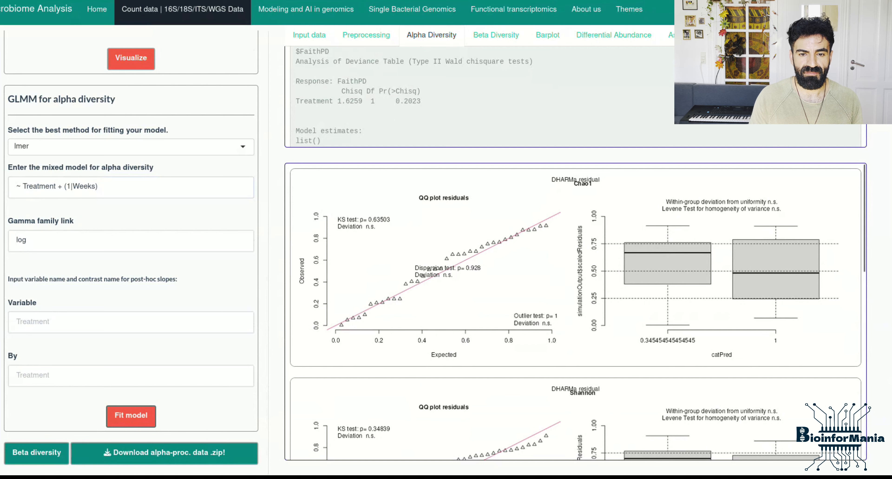
# Examine the DHARMa residual plots and the Treatment row of the Chao1 mean-difference summary, including its p-value and confidence limits
pyautogui.scroll(-8, 576, 312)
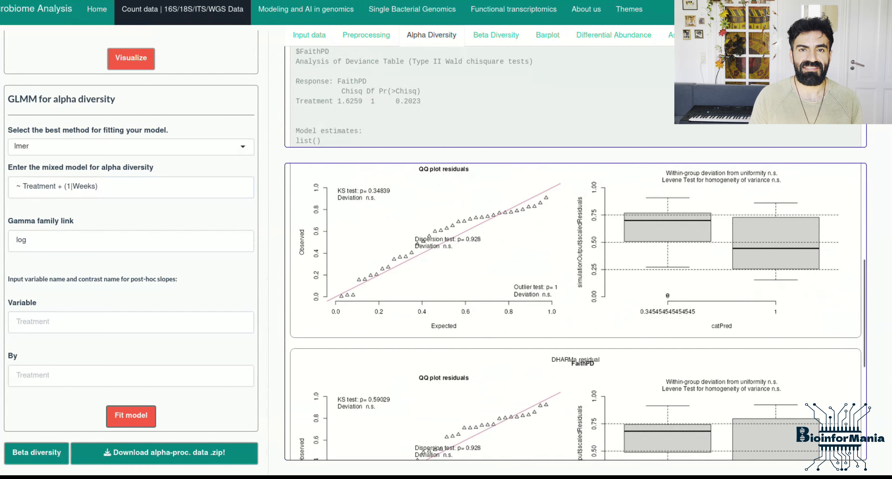
pyautogui.scroll(10, 576, 312)
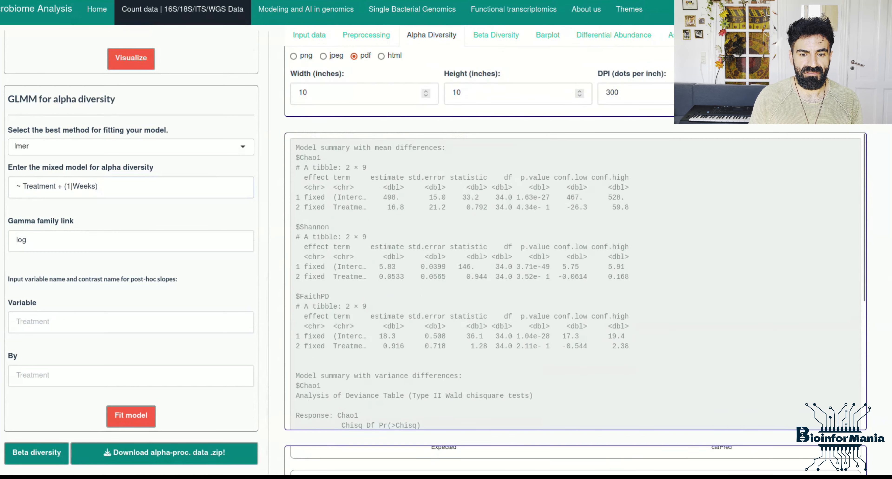
pyautogui.doubleClick(310, 158)
pyautogui.moveTo(330, 208); pyautogui.dragTo(408, 207)
pyautogui.moveTo(520, 207); pyautogui.dragTo(629, 207)
pyautogui.click(630, 208)
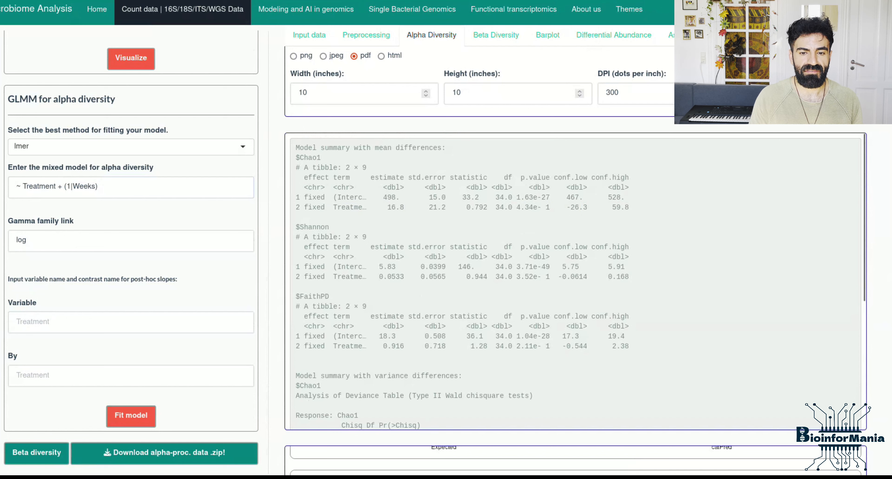
pyautogui.moveTo(575, 208); pyautogui.dragTo(605, 208)
pyautogui.click(604, 208)
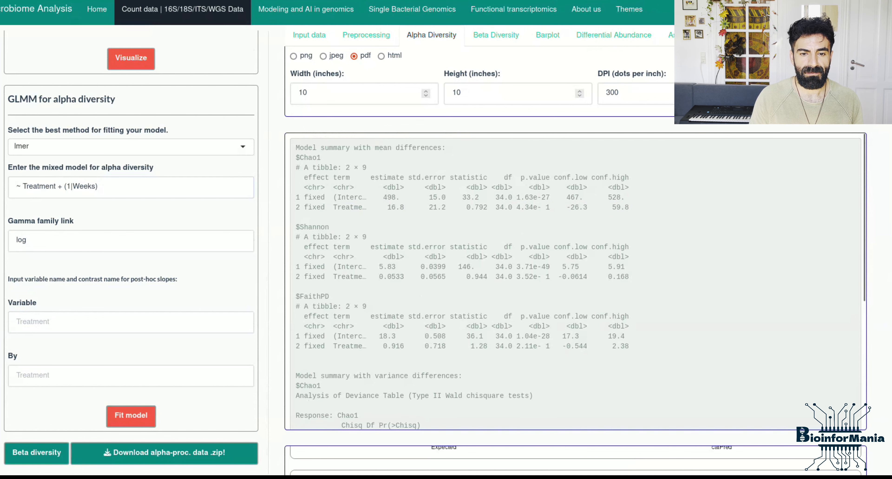
# Review the Shannon and FaithPD model summaries and proceed to the beta diversity stage
pyautogui.scroll(-1, 575, 281)
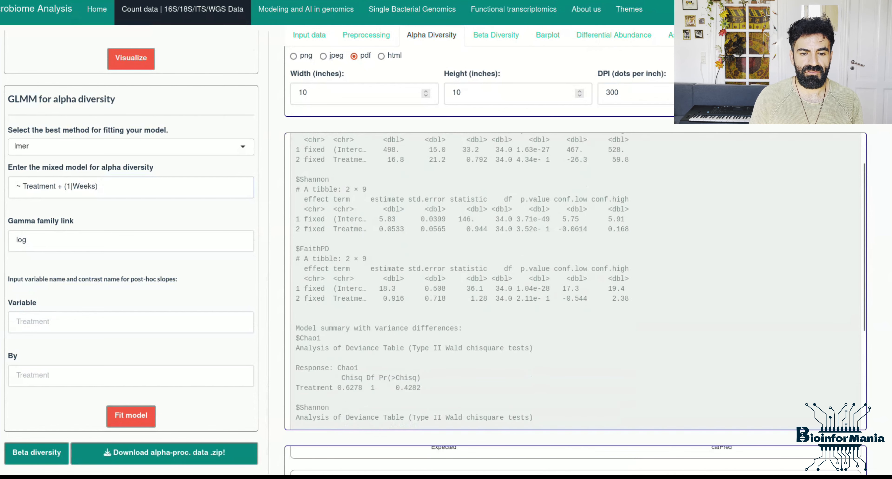
pyautogui.doubleClick(315, 249)
pyautogui.scroll(-1, 576, 281)
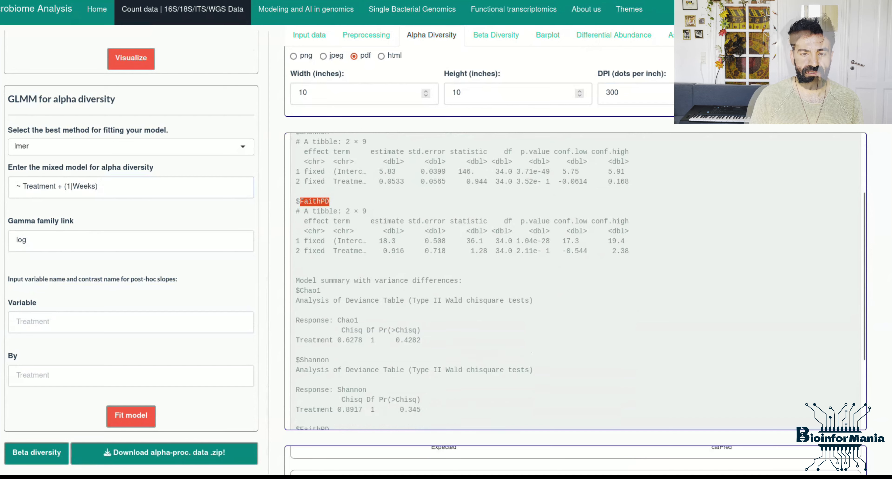
pyautogui.scroll(2, 575, 280)
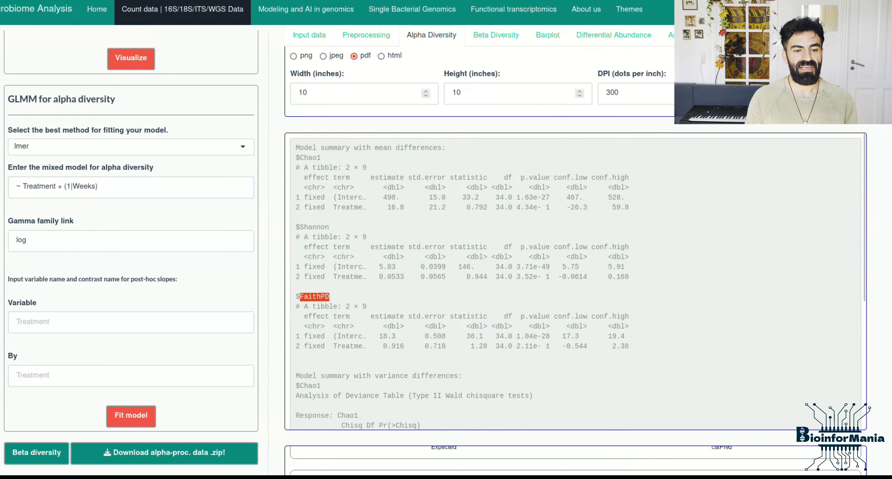
pyautogui.scroll(-3, 575, 280)
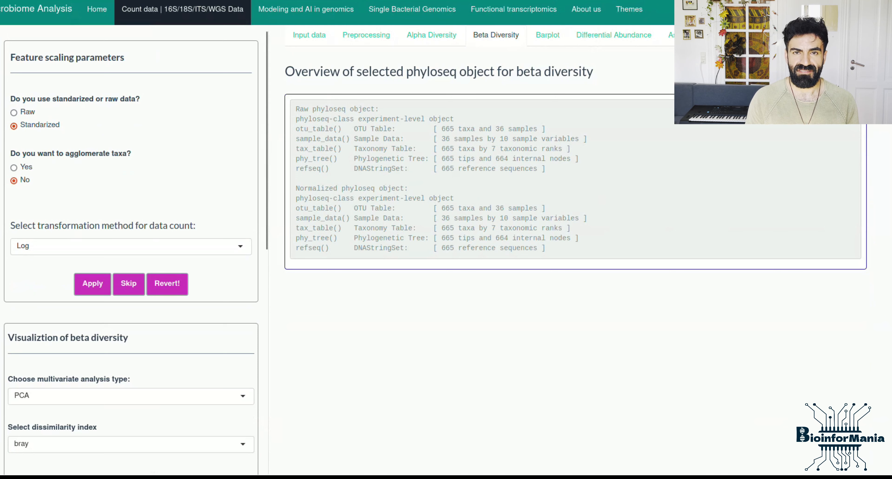
# Apply the Log transformation to the standardized data with taxa agglomerated at Species level, and zoom in on the Log-normalized count plot
pyautogui.click(14, 168)
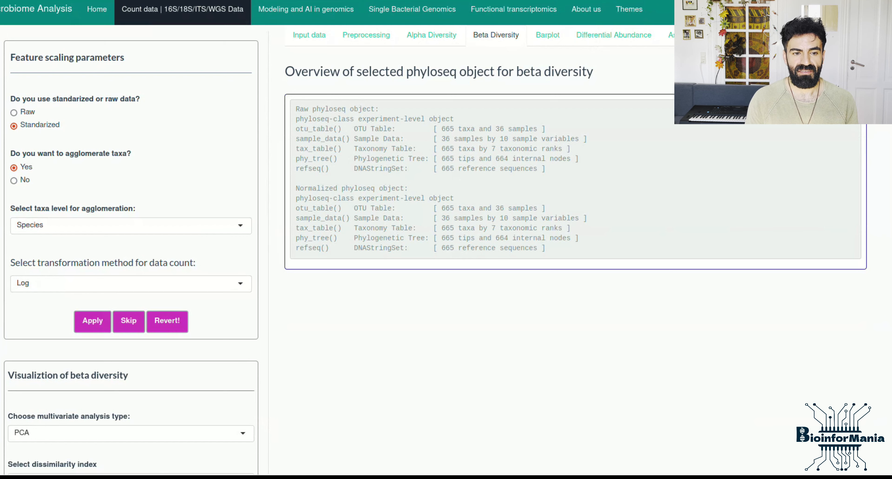
pyautogui.click(131, 226)
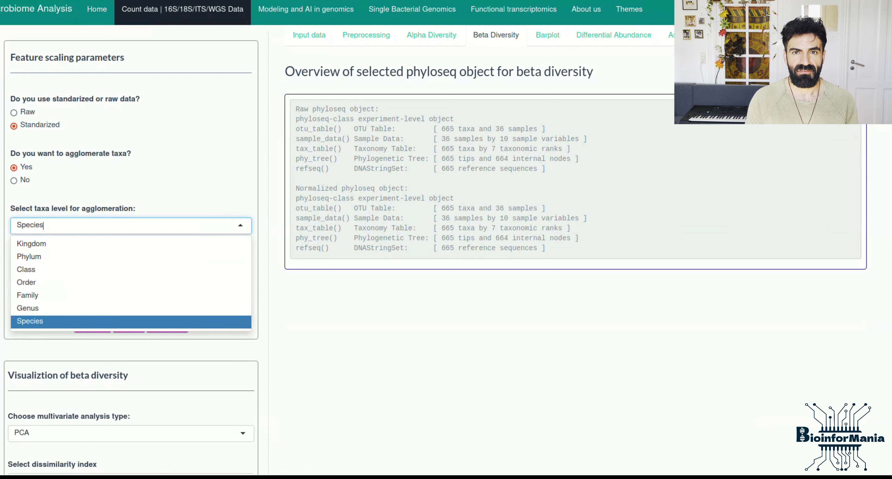
pyautogui.click(130, 225)
pyautogui.click(131, 225)
pyautogui.click(131, 226)
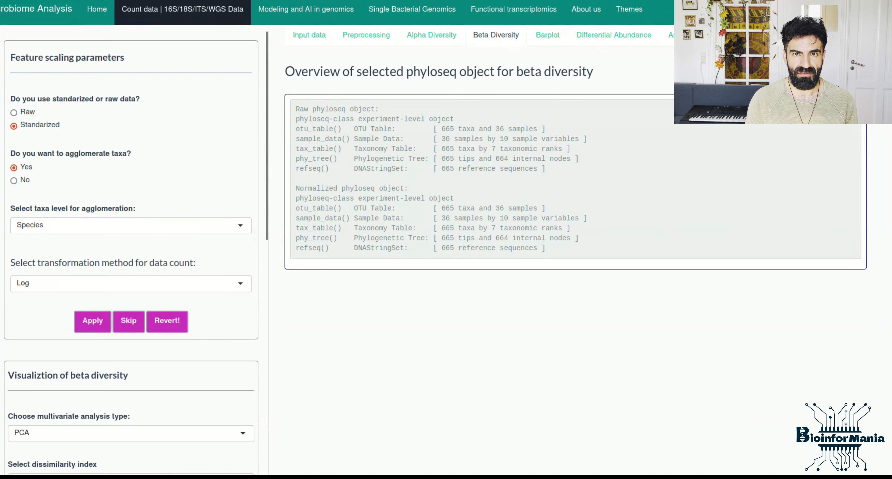
pyautogui.click(131, 283)
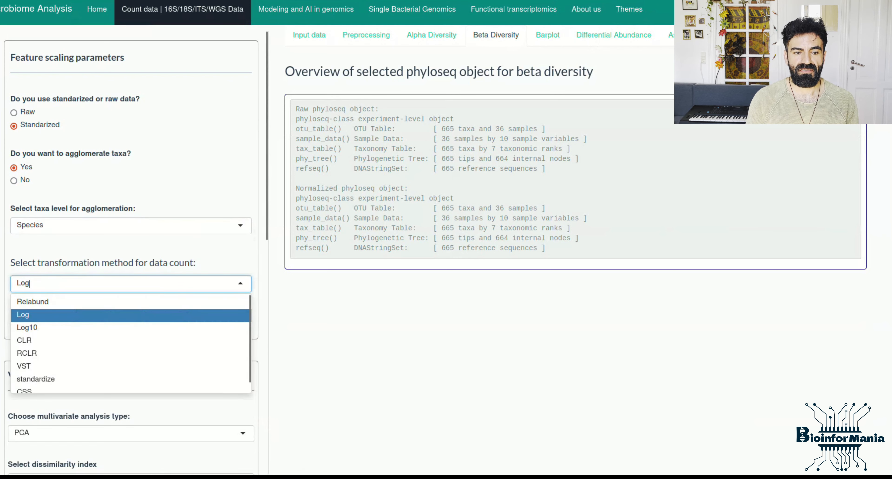
pyautogui.scroll(-3, 131, 284)
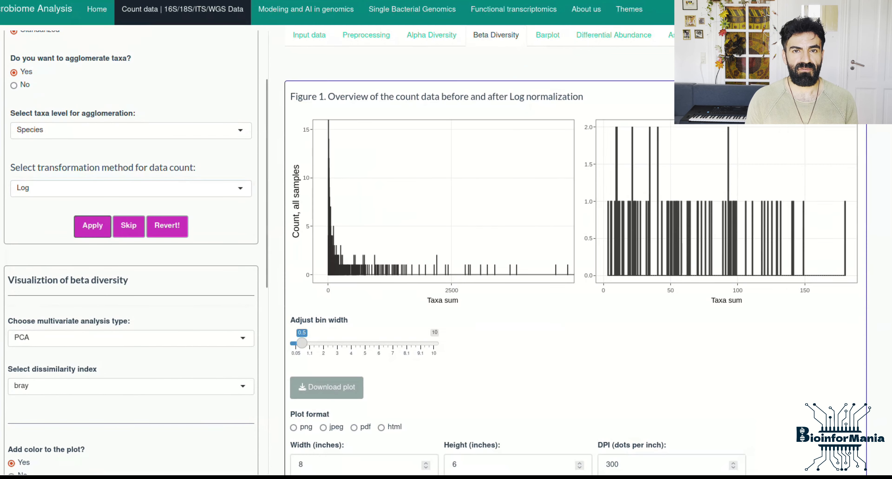
pyautogui.moveTo(609, 127); pyautogui.dragTo(846, 276)
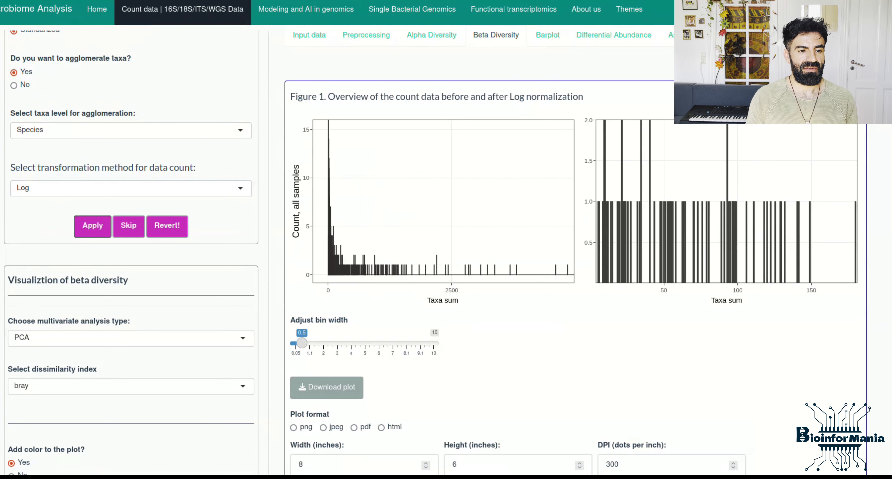
# Generate the PCA beta diversity plot colored by Treatment and set its point size to 11
pyautogui.scroll(-2, 576, 261)
pyautogui.scroll(-5, 131, 242)
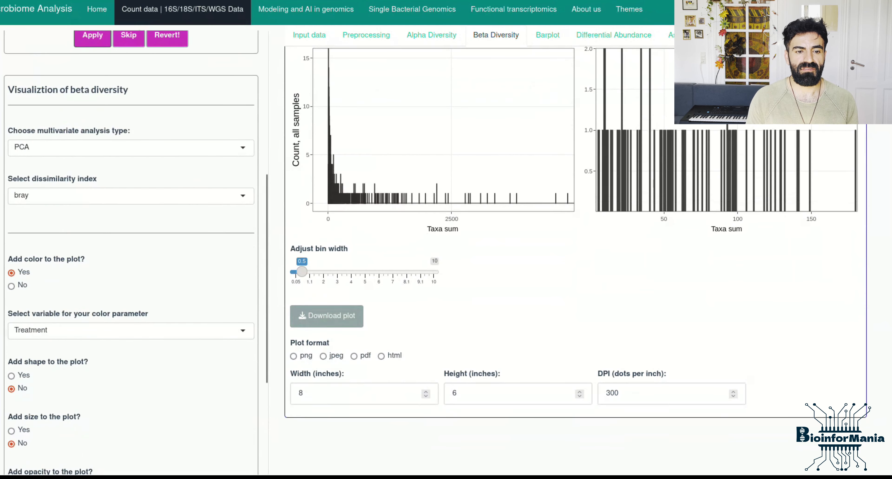
pyautogui.scroll(2, 576, 243)
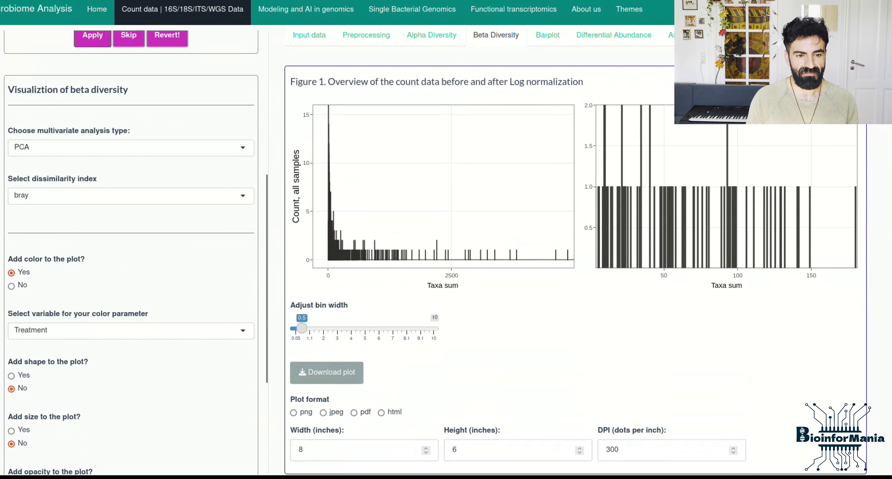
pyautogui.scroll(-5, 131, 242)
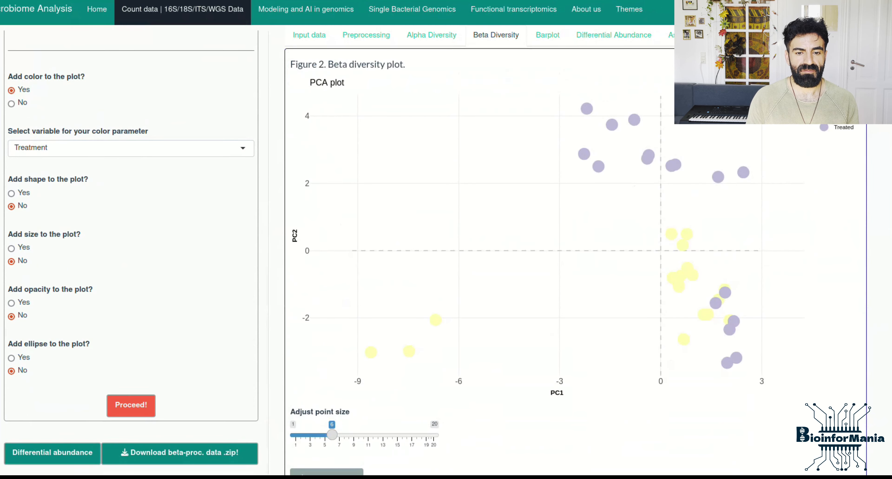
pyautogui.moveTo(332, 435); pyautogui.dragTo(368, 435)
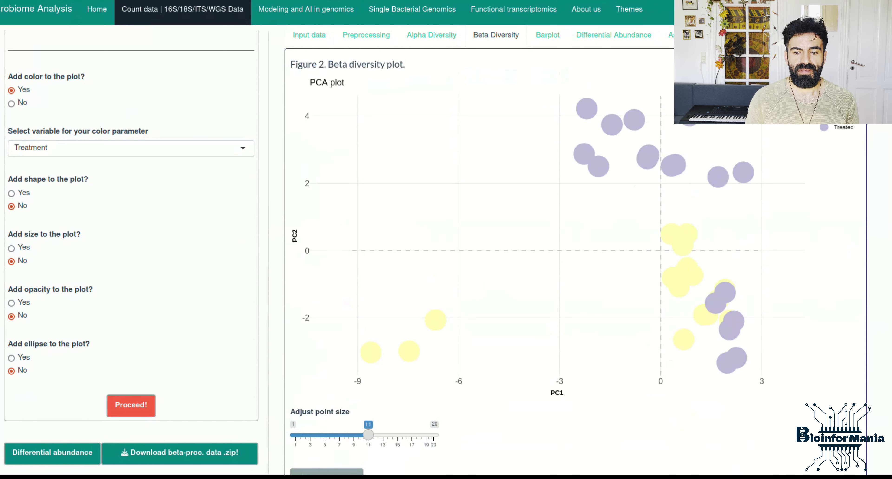
# Add ellipses and point shapes by Weeks to the PCA plot, and zoom in on the cluster of treated week0 samples
pyautogui.scroll(4, 135, 253)
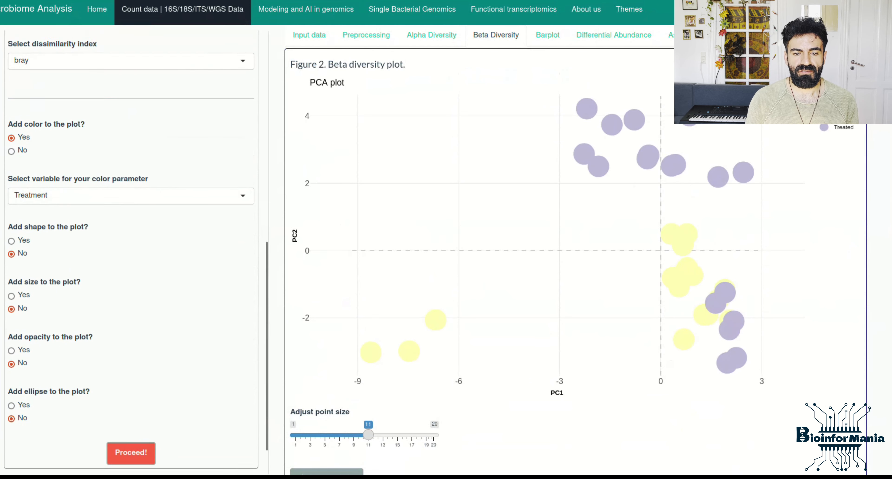
pyautogui.scroll(-1, 131, 253)
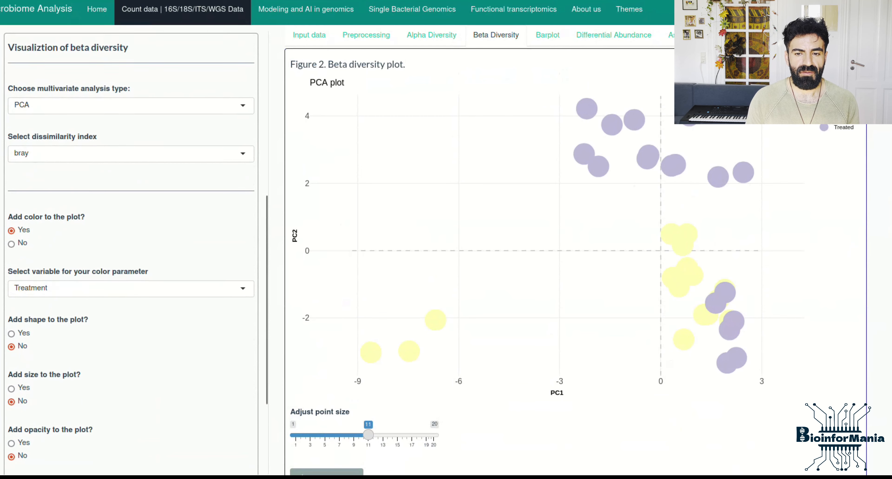
pyautogui.scroll(-1, 131, 253)
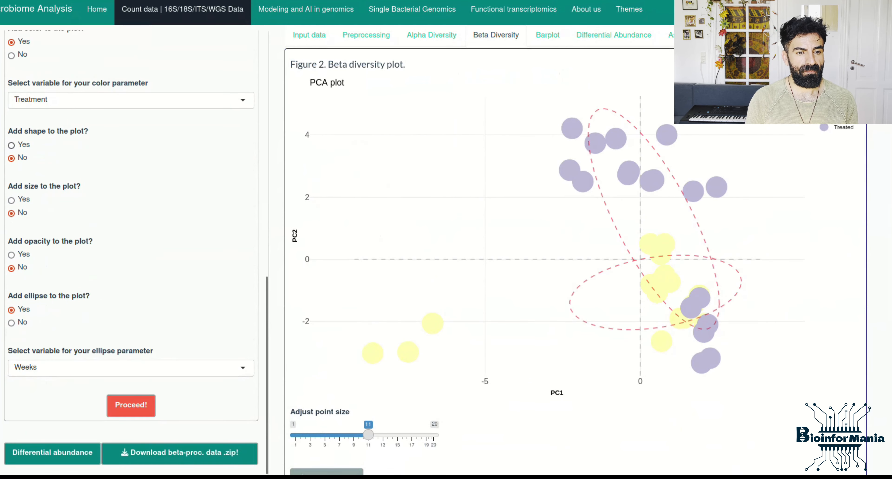
pyautogui.click(11, 146)
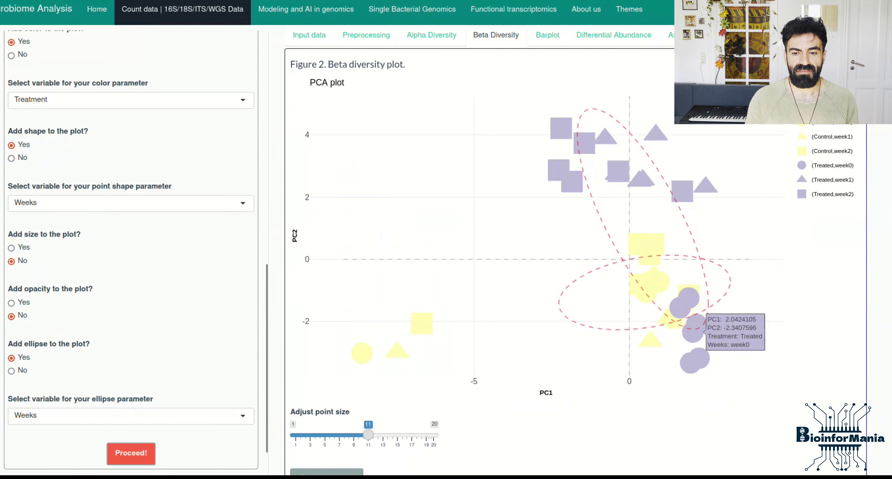
pyautogui.moveTo(649, 278); pyautogui.dragTo(794, 378)
pyautogui.moveTo(447, 247)
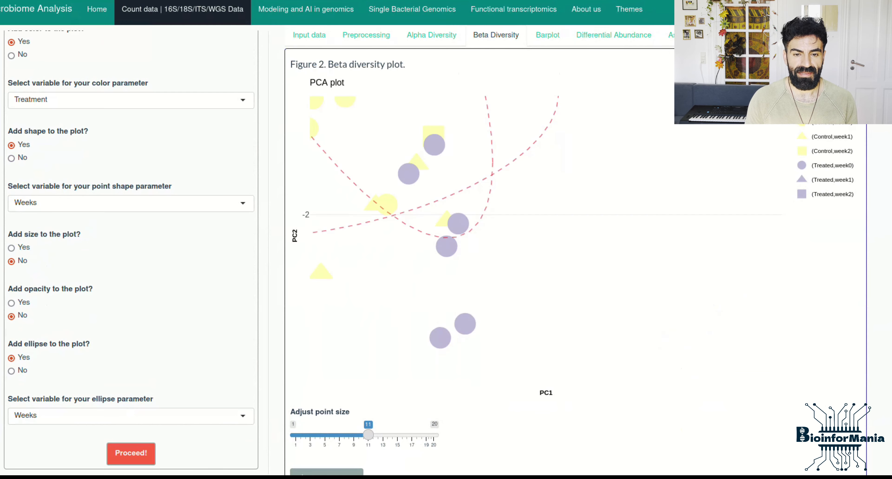
# Generate a dbRDA beta diversity plot with the bray index and the formula ~ Treatment + Condition(Weeks)
pyautogui.scroll(8, 131, 253)
pyautogui.scroll(3, 131, 202)
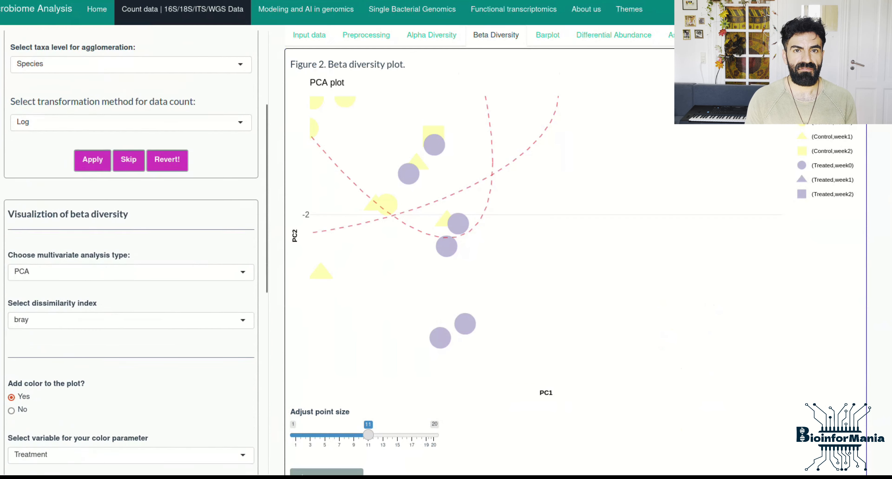
pyautogui.scroll(-3, 131, 203)
pyautogui.click(131, 203)
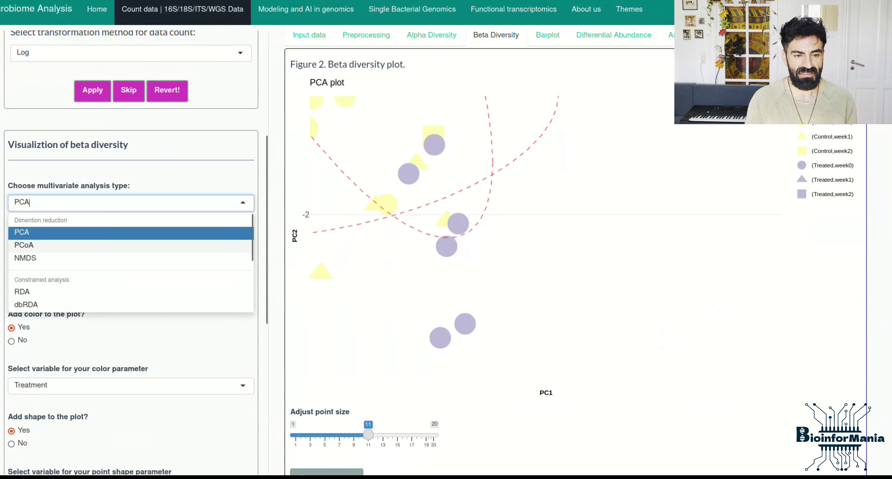
pyautogui.scroll(-2, 131, 257)
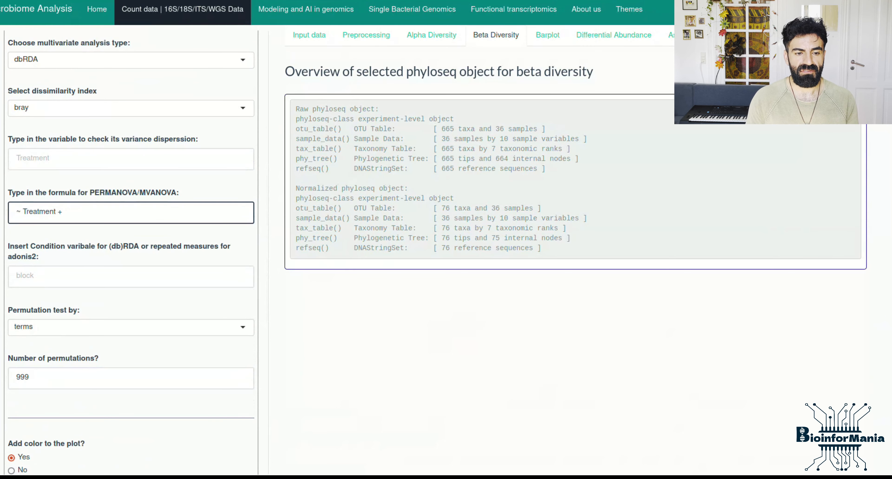
pyautogui.write('(')
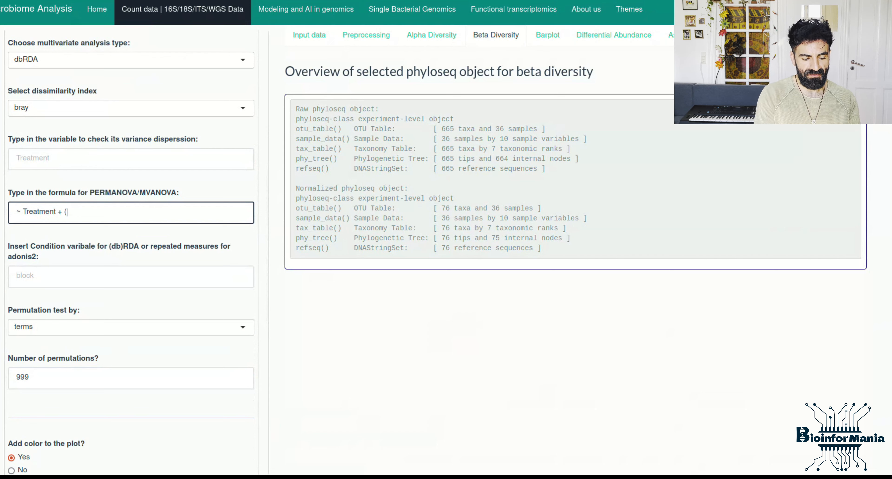
pyautogui.press('BackSpace')
pyautogui.write('Condition(')
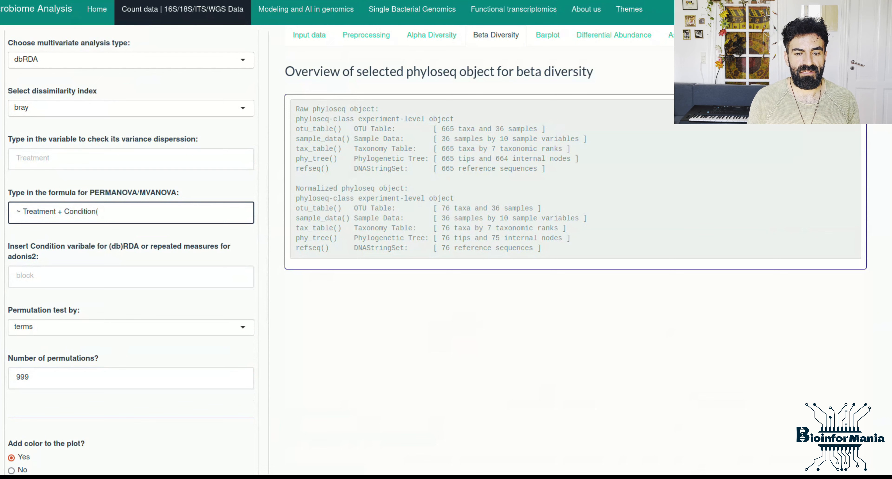
pyautogui.write('Weeks)')
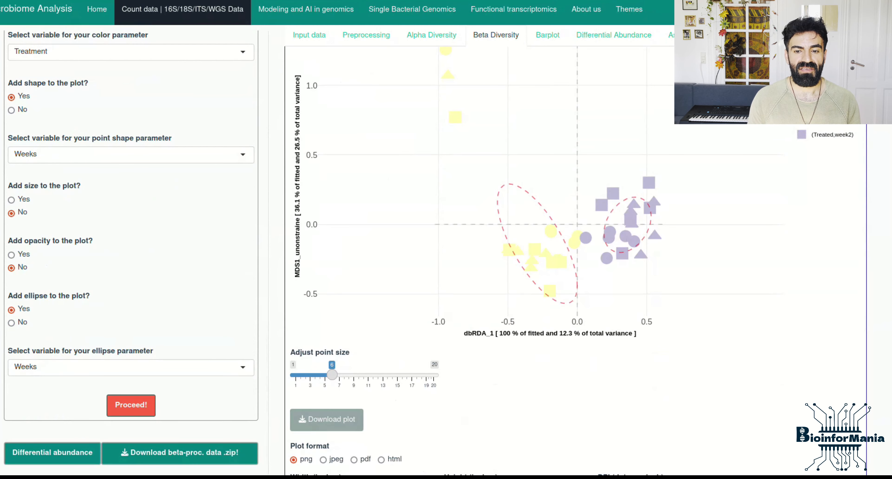
# Set the dbRDA plot's point size to 9 and inspect the details of individual treated samples
pyautogui.moveTo(332, 375); pyautogui.dragTo(353, 374)
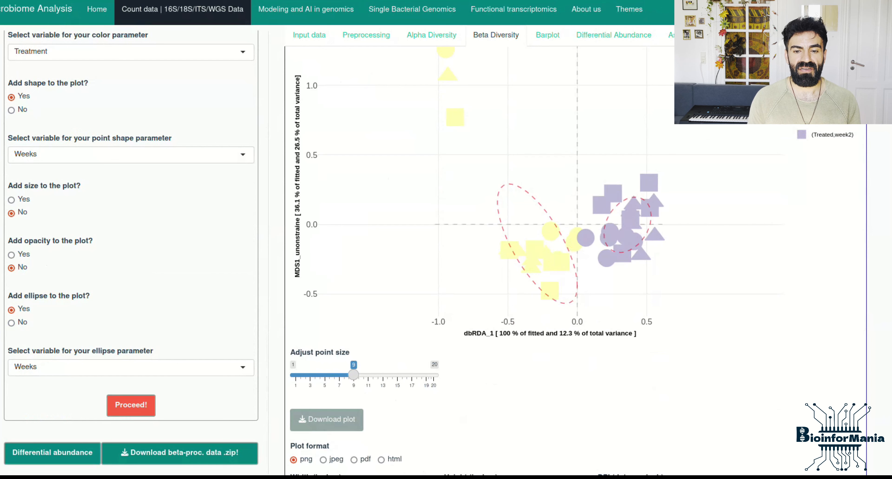
pyautogui.moveTo(641, 254)
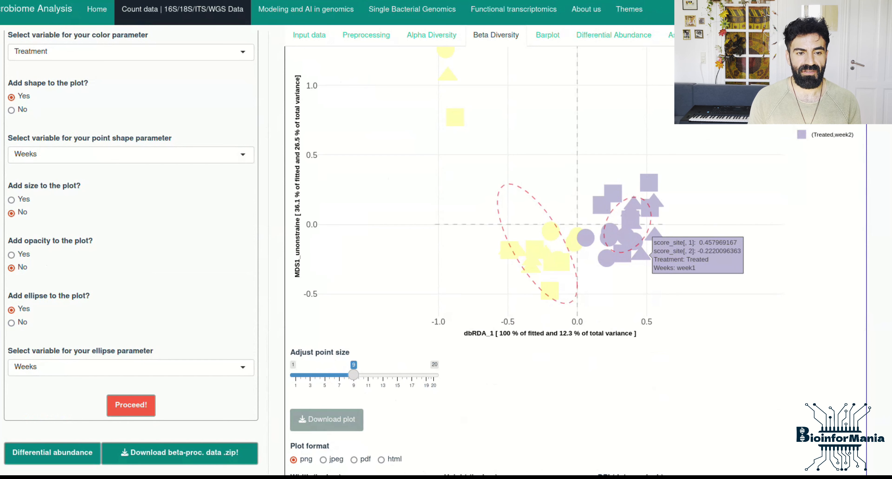
pyautogui.moveTo(649, 182)
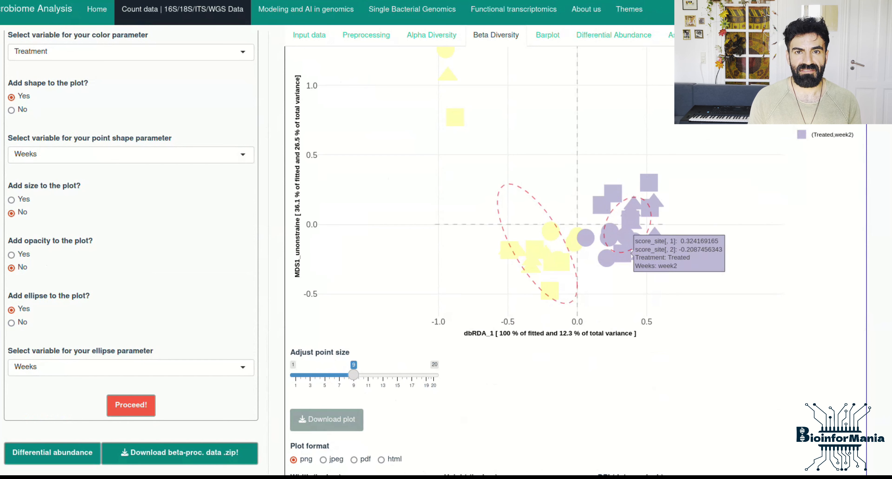
# Regenerate the dbRDA plot with the wunifrac dissimilarity index and set its point size to 9
pyautogui.scroll(5, 446, 242)
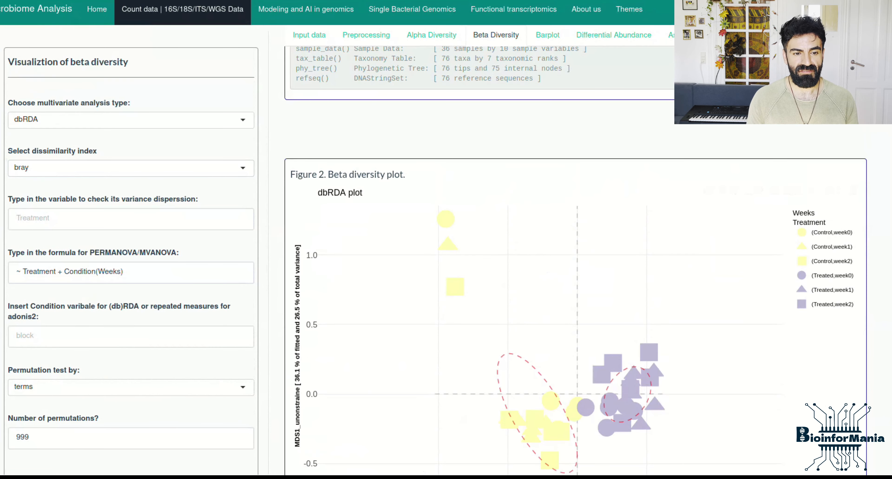
pyautogui.click(131, 168)
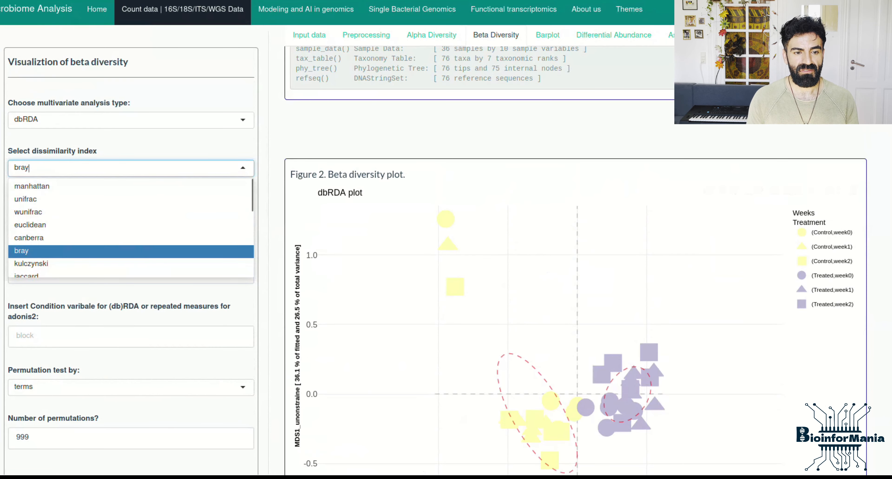
pyautogui.click(130, 169)
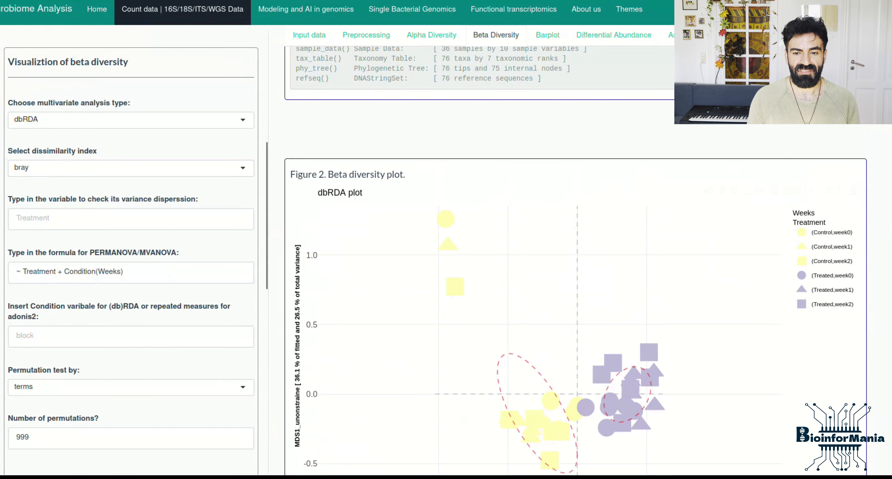
pyautogui.scroll(-5, 446, 242)
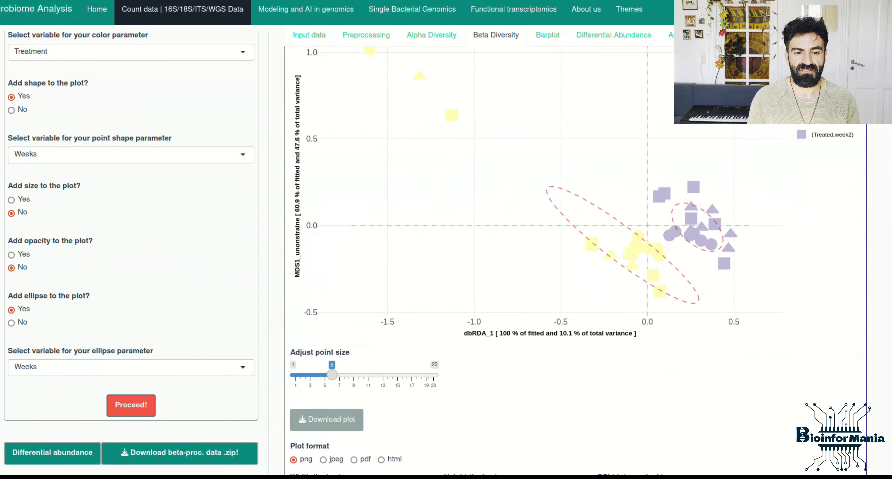
pyautogui.moveTo(332, 375); pyautogui.dragTo(353, 375)
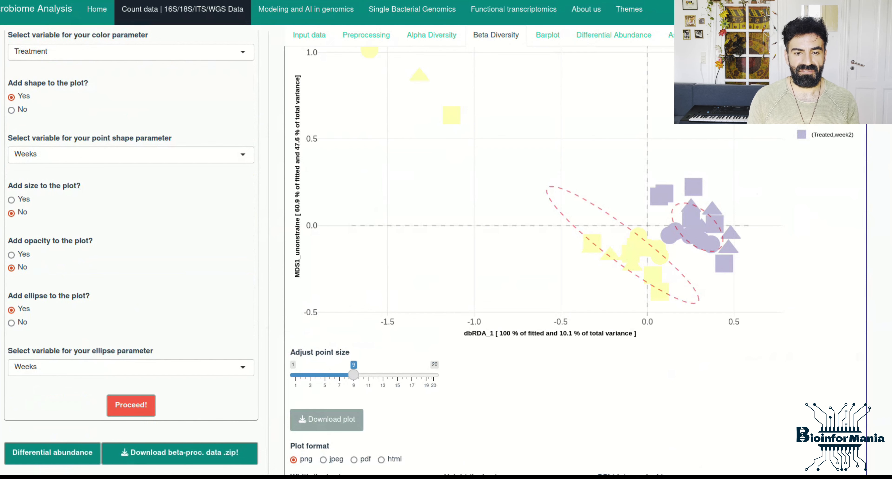
# Examine the dbRDA model summary's constrained and unconstrained proportions and the permutation test result for Treatment
pyautogui.scroll(-10, 576, 259)
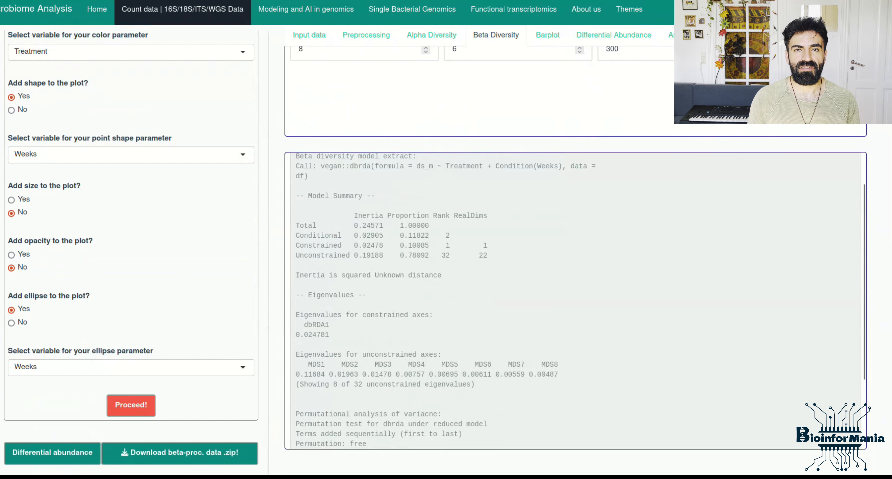
pyautogui.doubleClick(418, 236)
pyautogui.moveTo(434, 236); pyautogui.dragTo(400, 227)
pyautogui.click(400, 227)
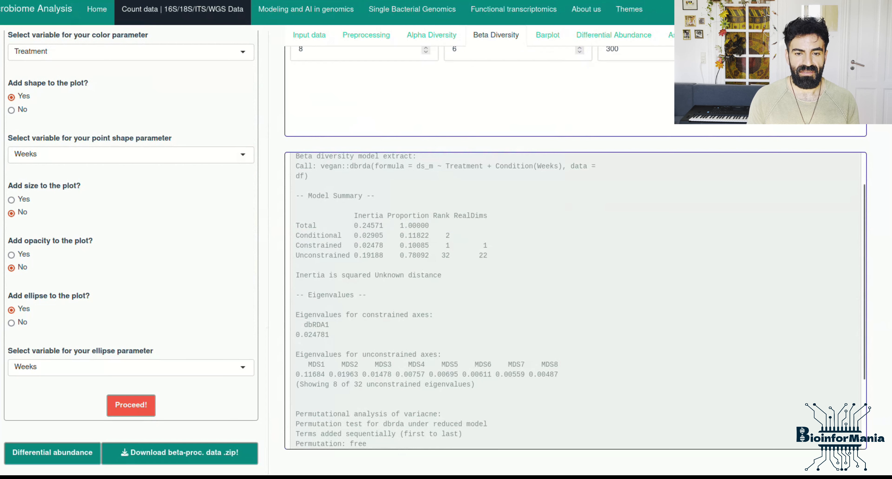
pyautogui.moveTo(429, 245)
pyautogui.mouseDown()
pyautogui.moveTo(399, 245)
pyautogui.moveTo(434, 256)
pyautogui.mouseUp()
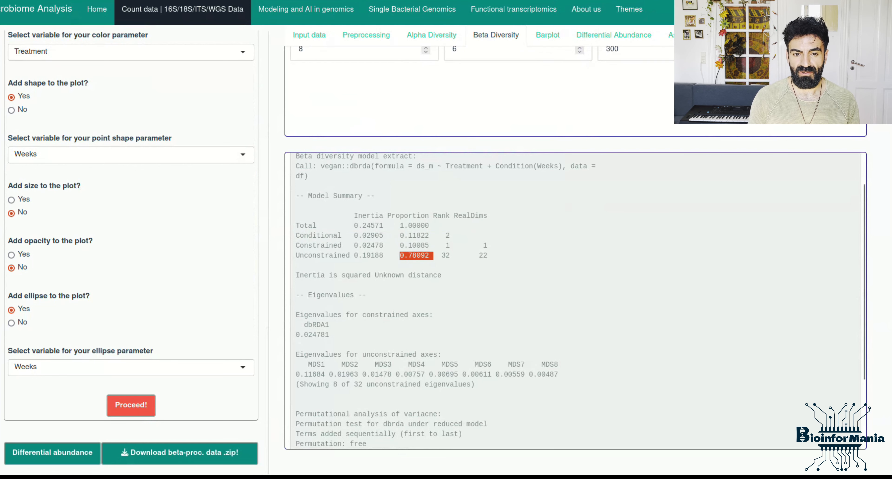
pyautogui.scroll(-3, 575, 302)
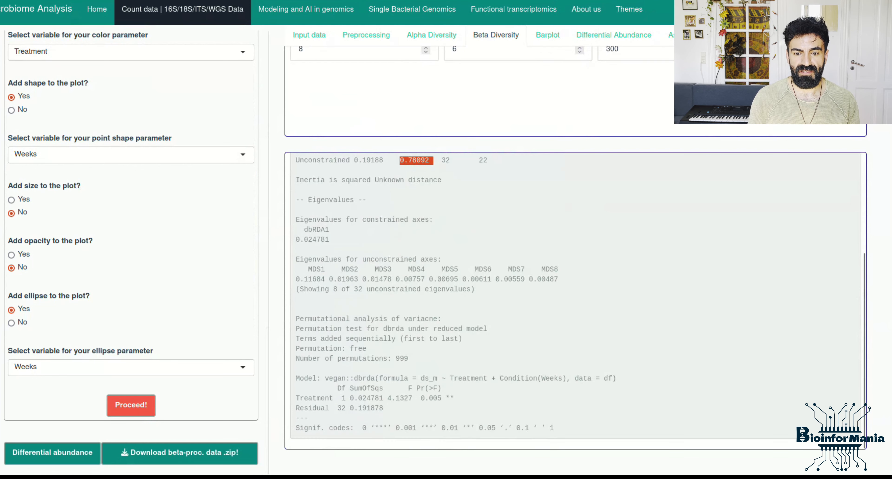
pyautogui.scroll(15, 575, 301)
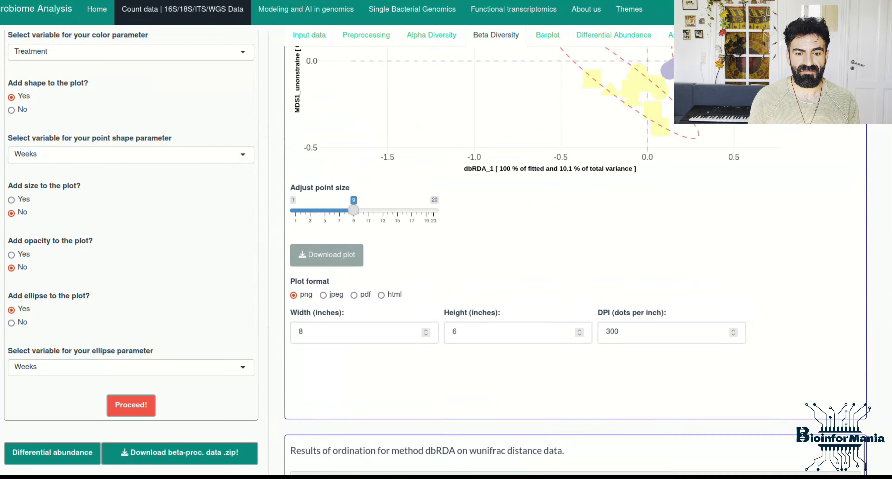
pyautogui.scroll(-15, 694, 191)
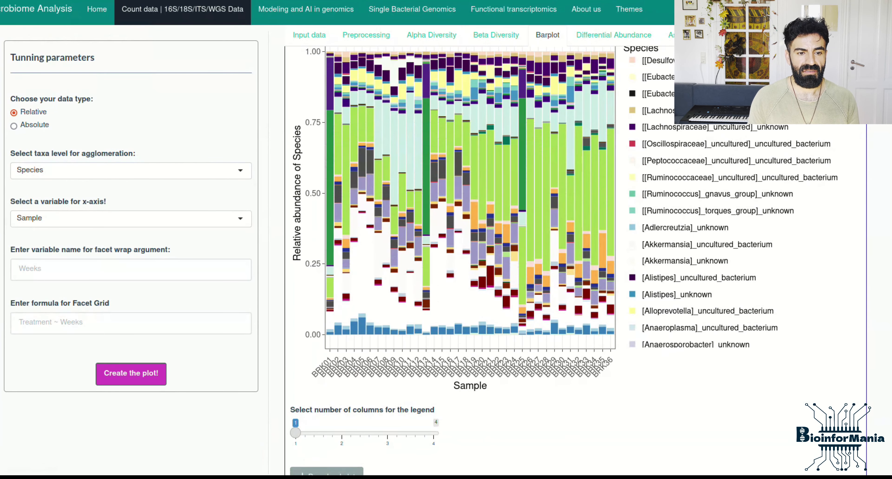
# Create the species relative-abundance barplot with Treatment on the x-axis, faceted by Weeks, and choose another taxa level for agglomeration
pyautogui.click(131, 219)
pyautogui.press('Escape')
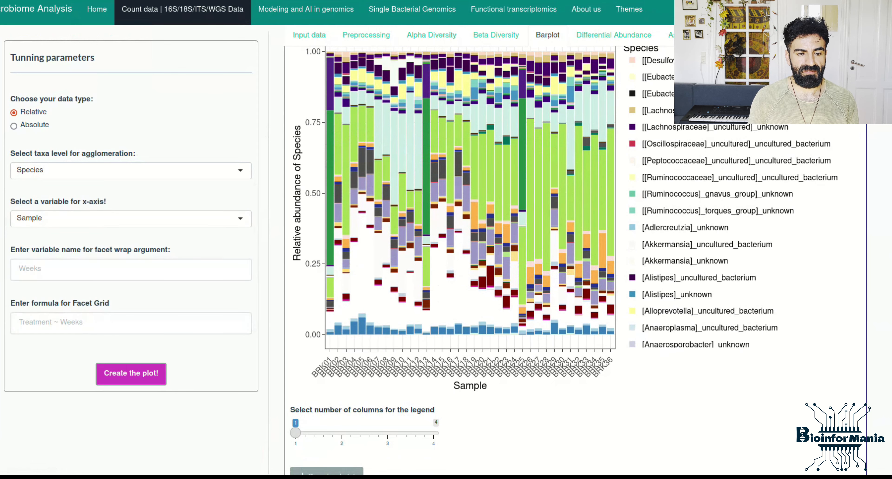
pyautogui.click(130, 219)
pyautogui.scroll(2, 130, 255)
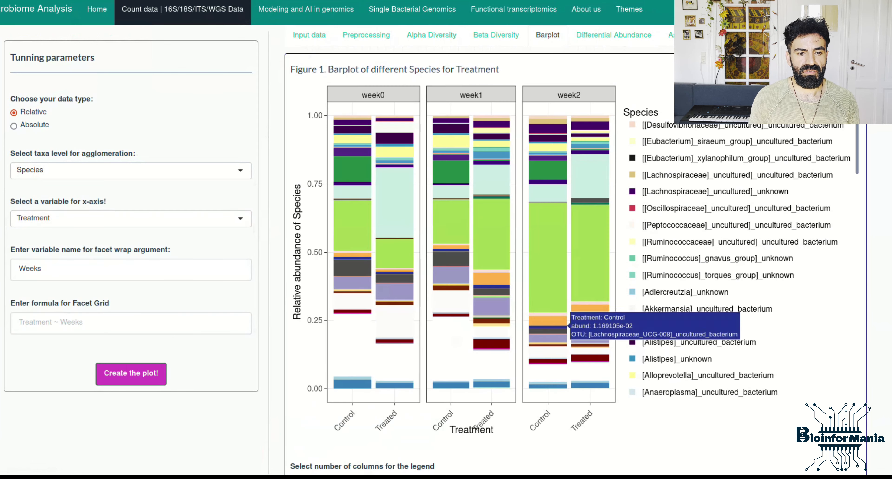
pyautogui.scroll(-2, 589, 295)
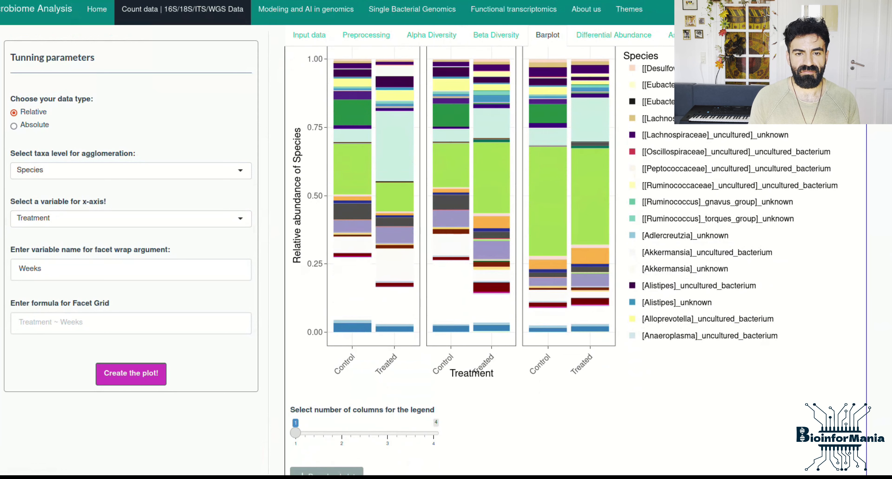
pyautogui.click(131, 171)
pyautogui.click(70, 240)
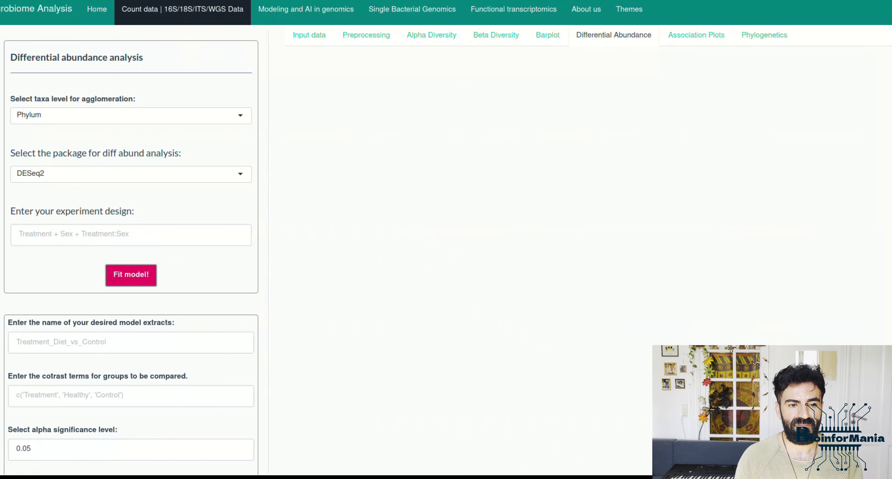
# Fit a DESeq2 differential abundance model at Species level with Treatment as the experiment design
pyautogui.click(131, 116)
pyautogui.click(131, 212)
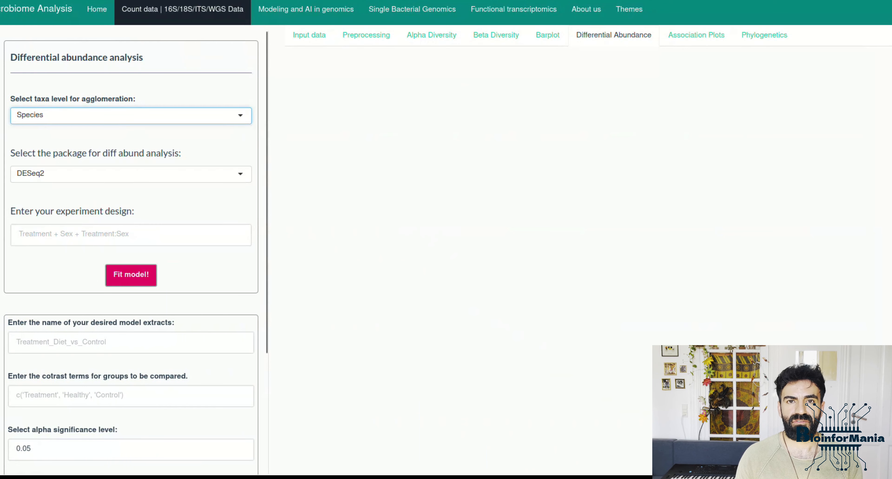
pyautogui.click(131, 174)
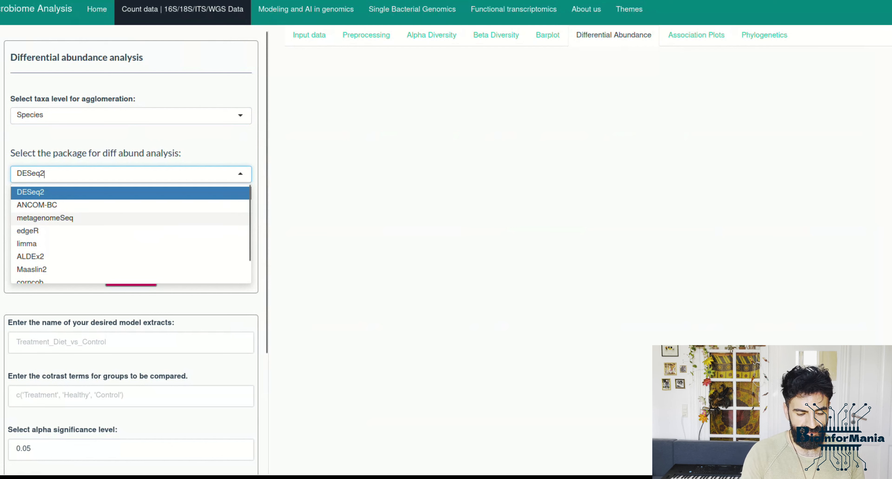
pyautogui.write('tment')
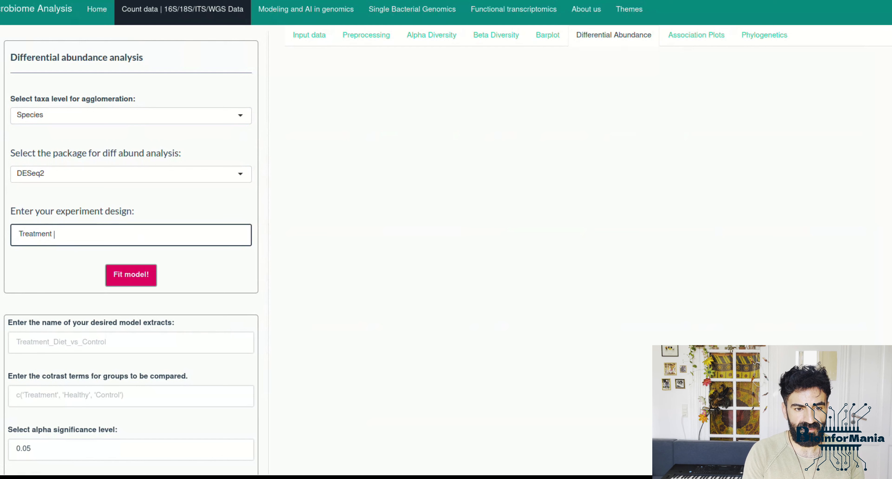
pyautogui.click(131, 275)
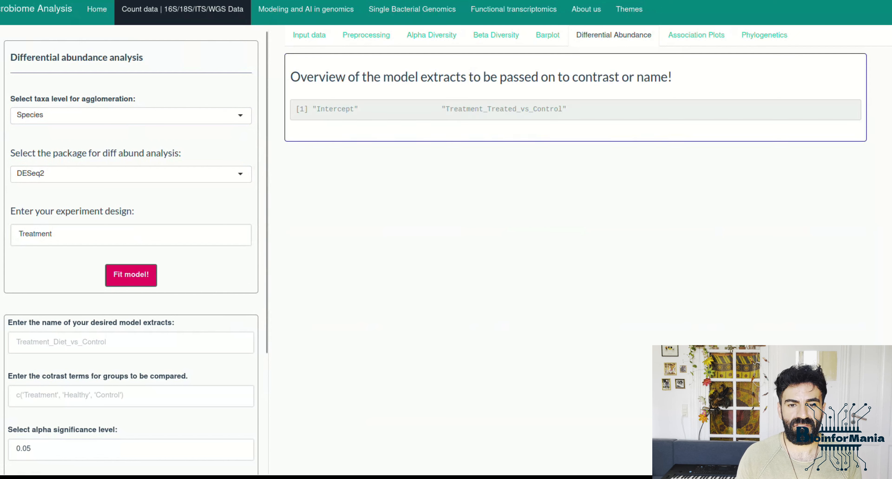
# Copy Treatment_Treated_vs_Control from the model overview into the name of the desired model extracts
pyautogui.doubleClick(505, 109)
pyautogui.hotkey('ctrl', 'c')
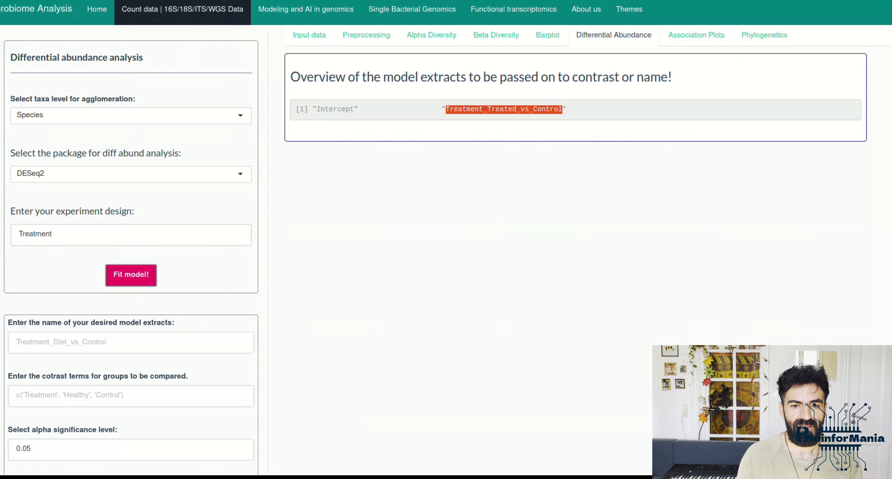
pyautogui.click(131, 342)
pyautogui.hotkey('ctrl', 'v')
pyautogui.scroll(-3, 131, 343)
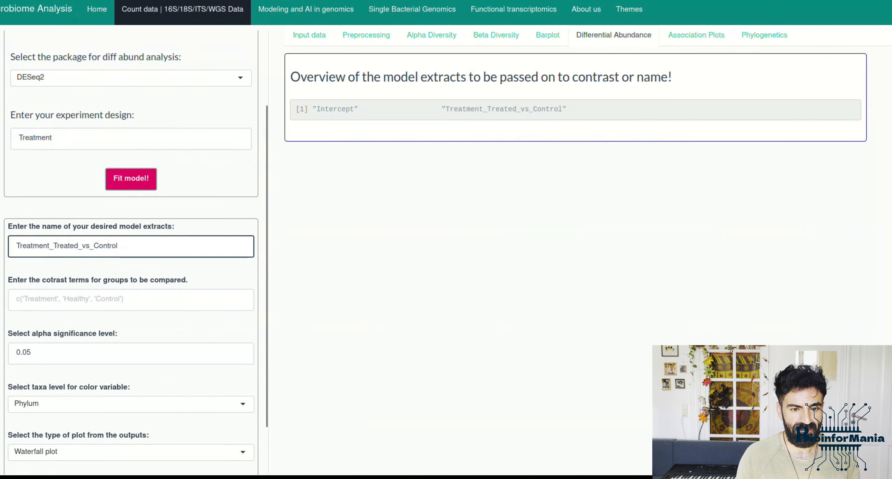
# Run the differential abundance analysis with alpha 0.05, Phylum as the color variable and a waterfall plot as output
pyautogui.scroll(-2, 131, 242)
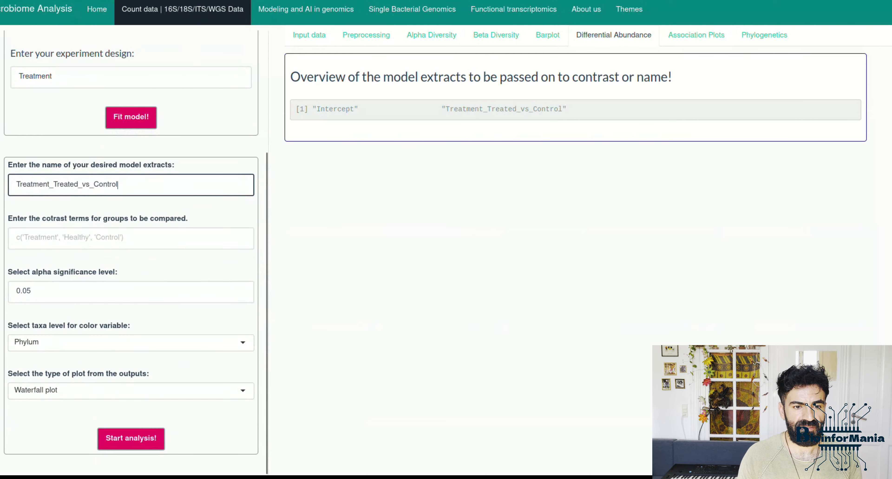
pyautogui.click(131, 291)
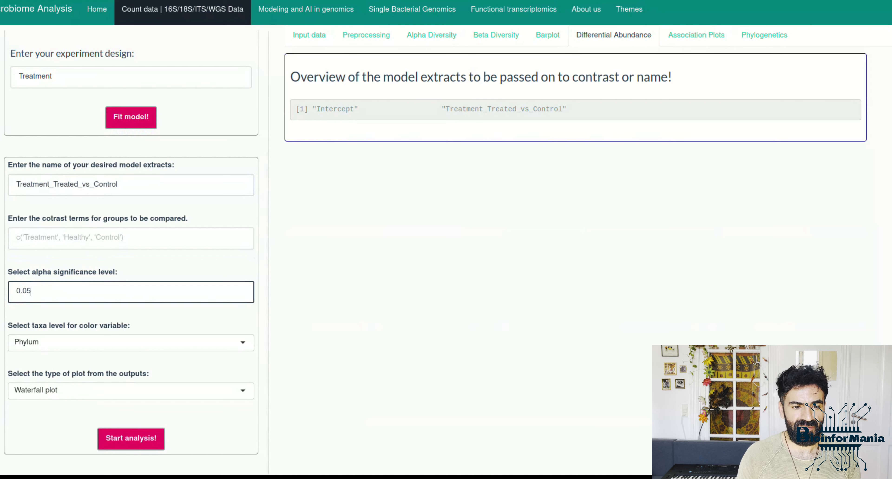
pyautogui.click(131, 343)
pyautogui.click(131, 342)
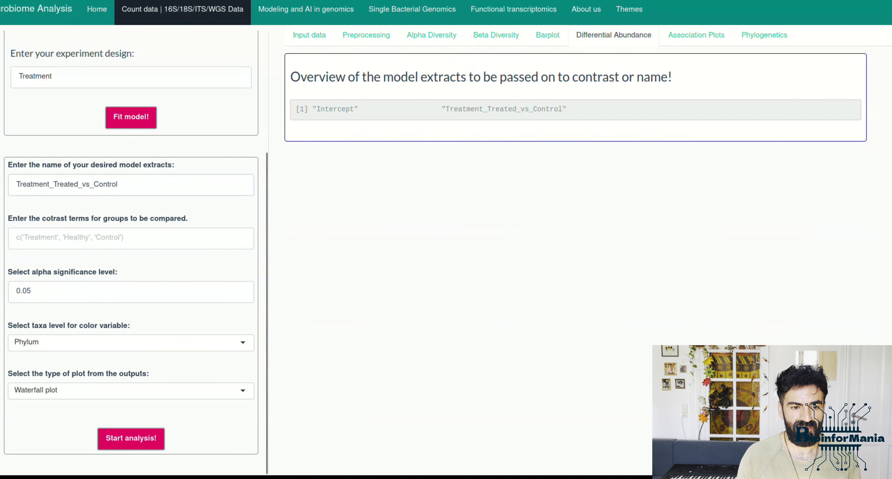
pyautogui.click(131, 343)
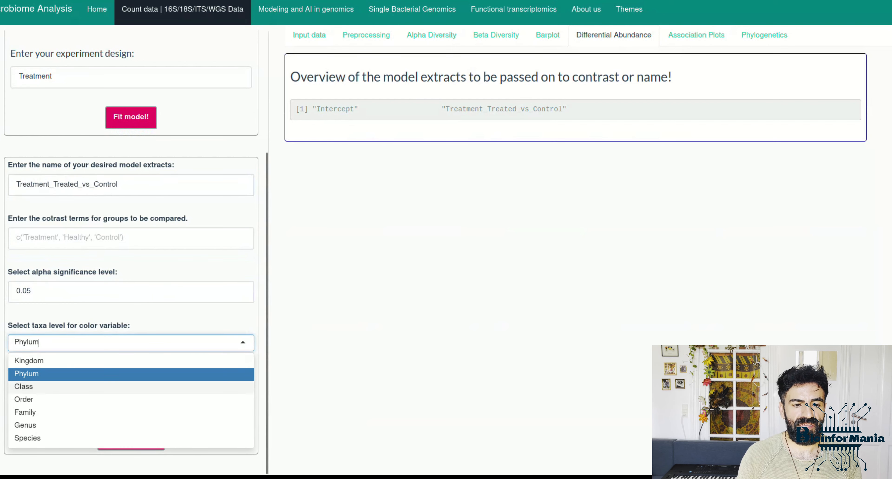
pyautogui.click(131, 343)
pyautogui.click(131, 343)
pyautogui.click(131, 343)
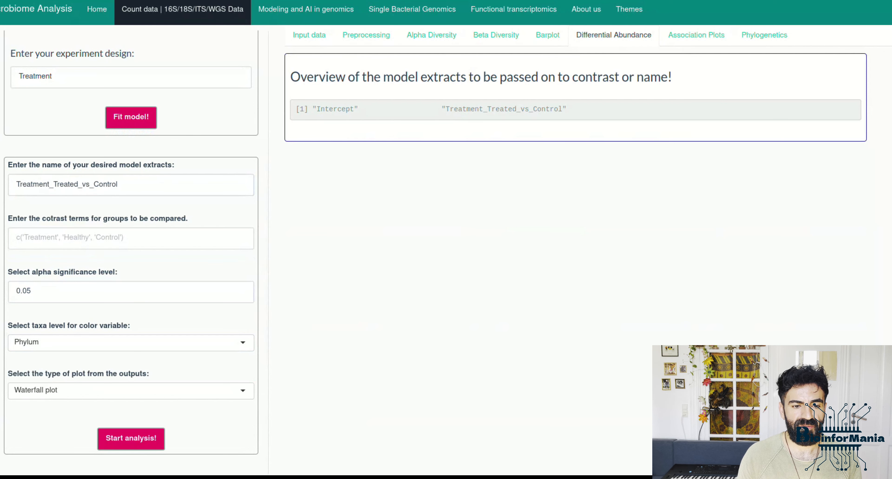
pyautogui.click(131, 391)
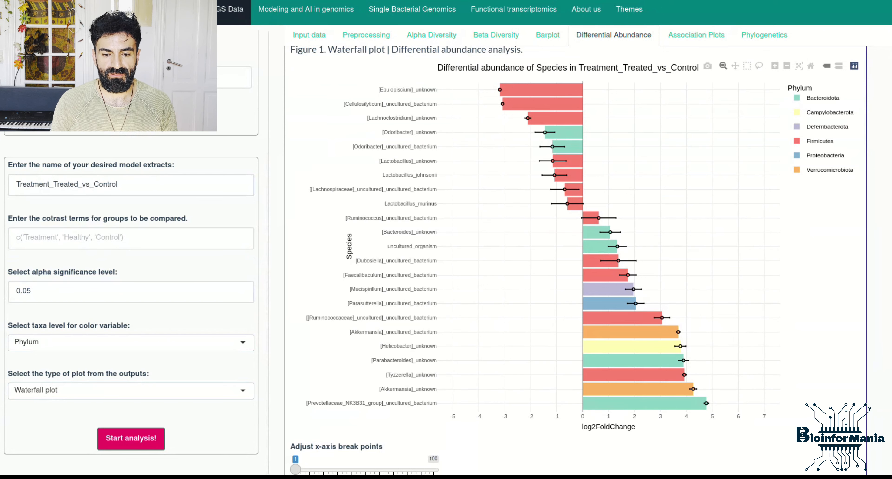
# Examine the table of significant differentially abundant Species, including the log2FoldChange, pvalue and padj columns, and the waterfall plot
pyautogui.scroll(-10, 575, 242)
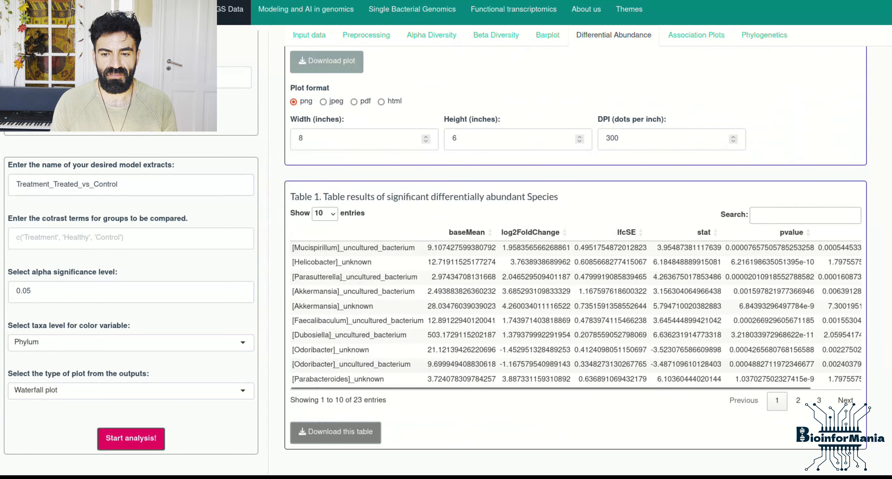
pyautogui.hscroll(2, 575, 311)
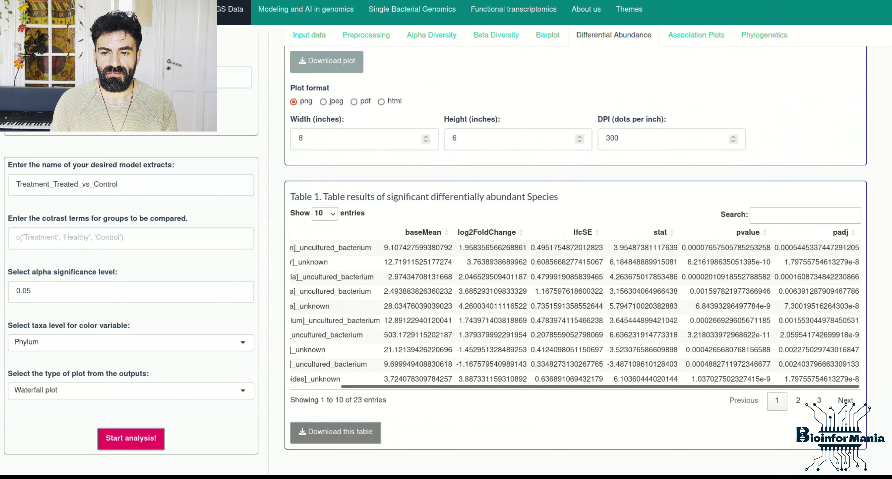
pyautogui.click(576, 249)
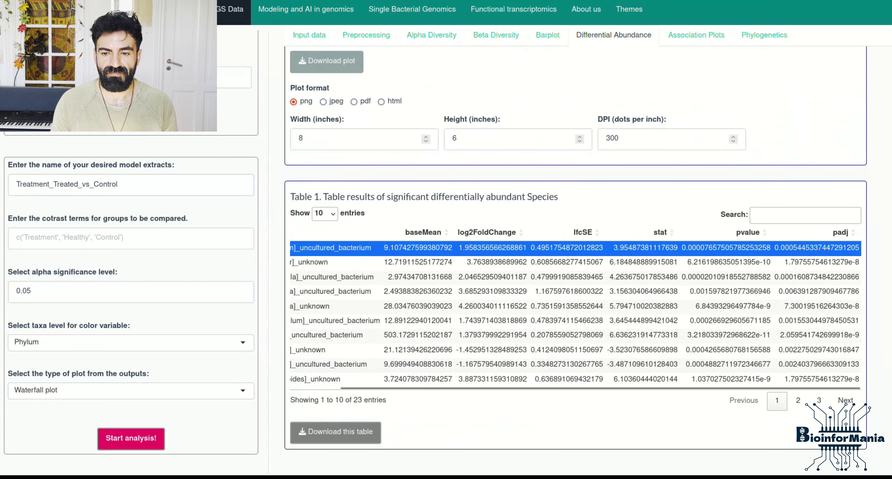
pyautogui.moveTo(778, 248); pyautogui.dragTo(775, 277)
pyautogui.click(776, 278)
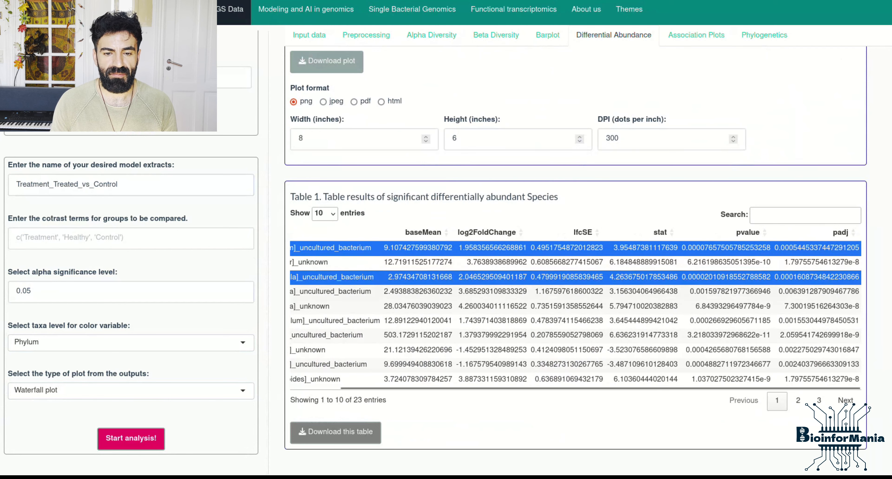
pyautogui.scroll(8, 575, 259)
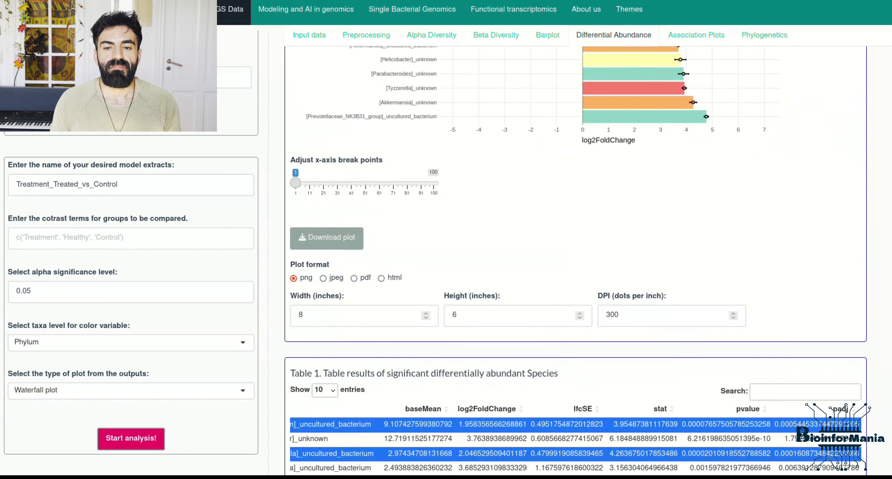
pyautogui.scroll(5, 610, 243)
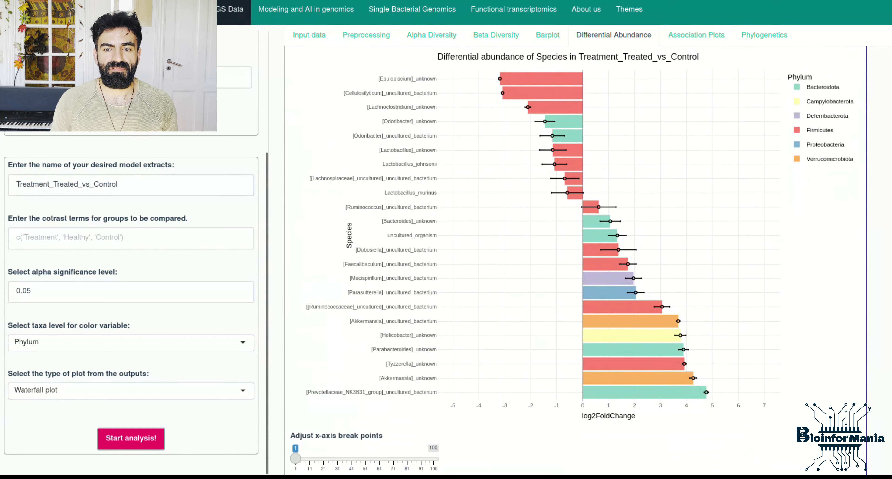
# Color the waterfall plot by Order and inspect the log2FoldChange of the Species bars
pyautogui.click(131, 343)
pyautogui.click(130, 399)
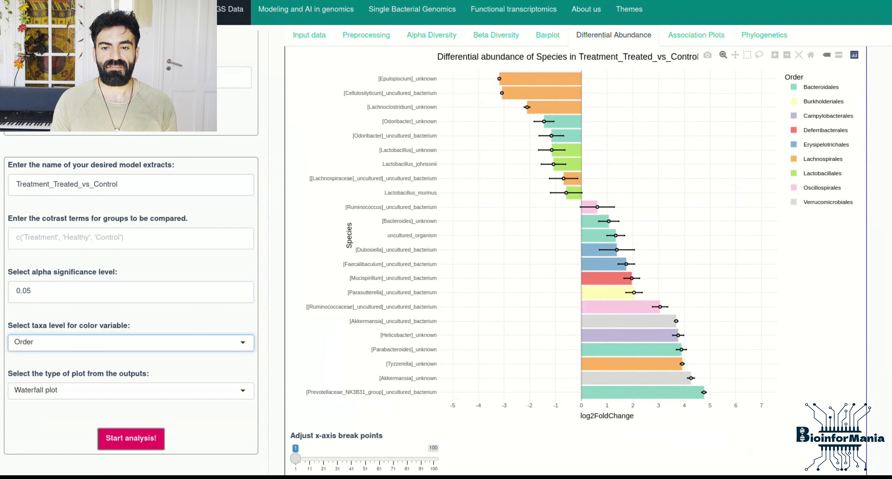
pyautogui.scroll(-3, 572, 260)
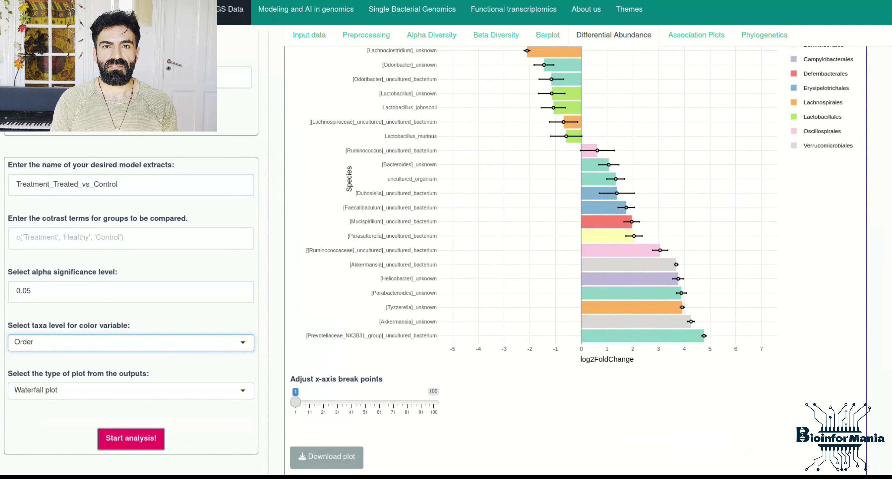
pyautogui.scroll(3, 678, 335)
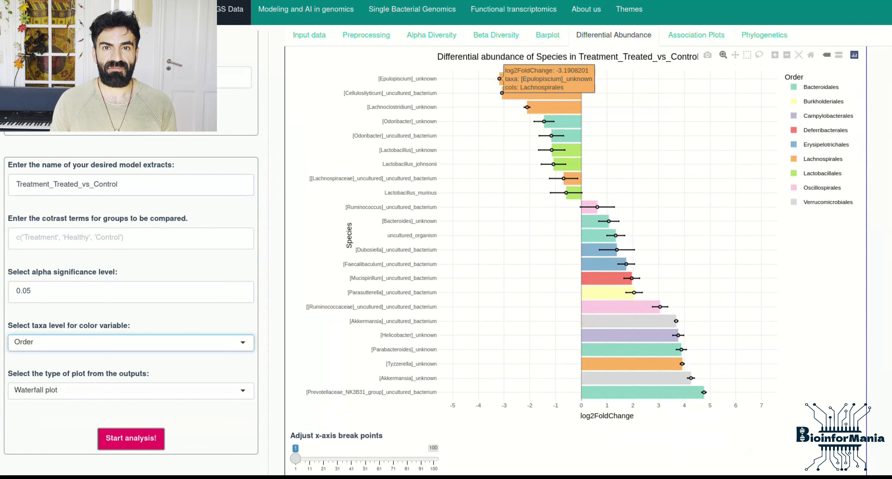
pyautogui.scroll(-3, 576, 259)
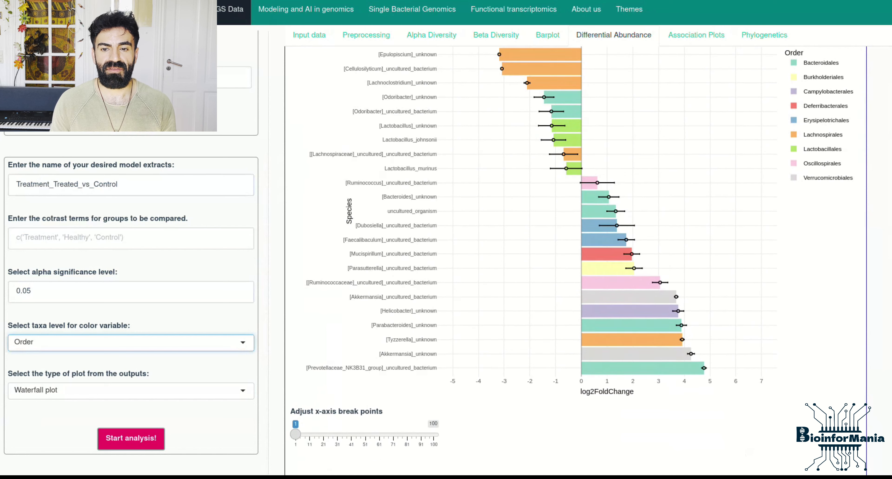
# Show the differential abundance output as a volcano plot and set the alpha significance level to 0.01
pyautogui.scroll(5, 575, 259)
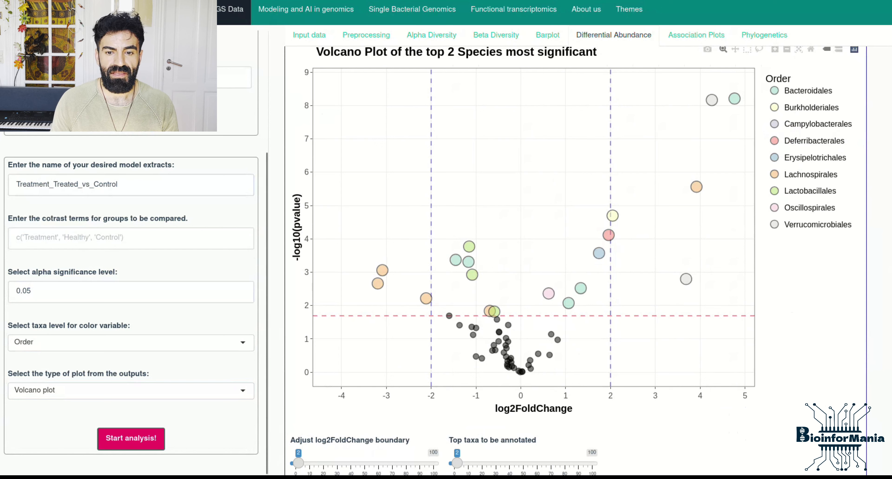
pyautogui.click(39, 291)
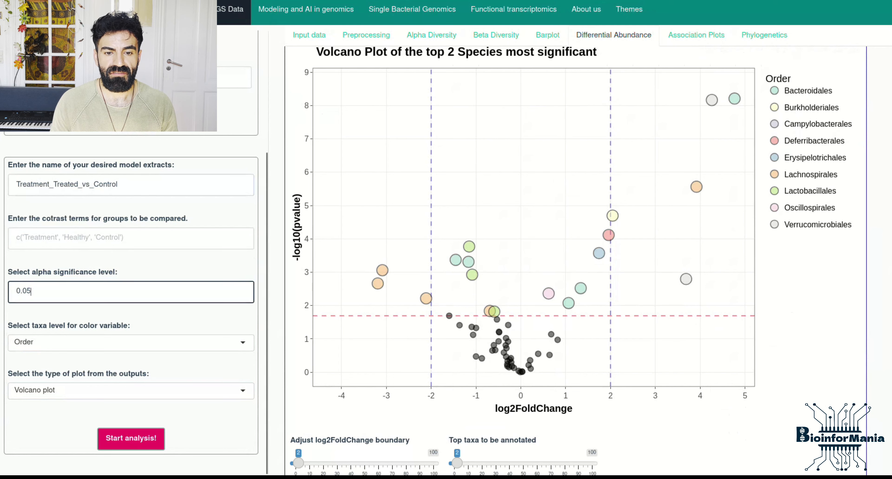
pyautogui.press('BackSpace')
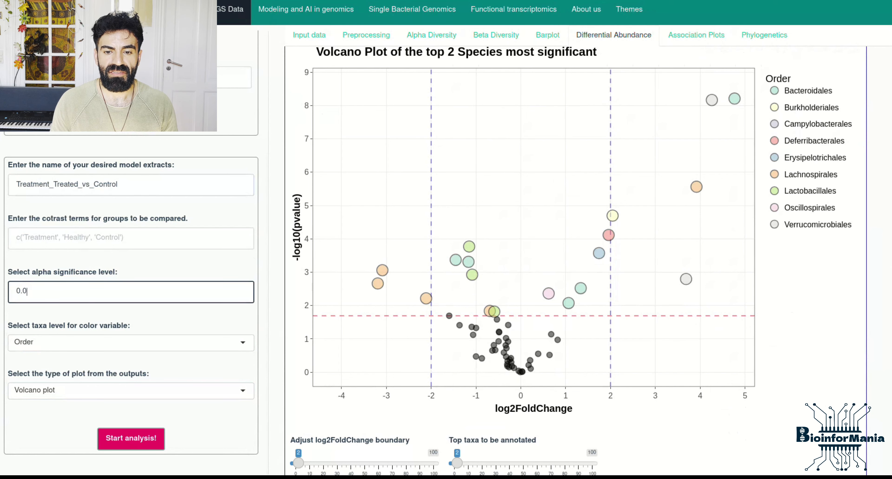
pyautogui.write('1')
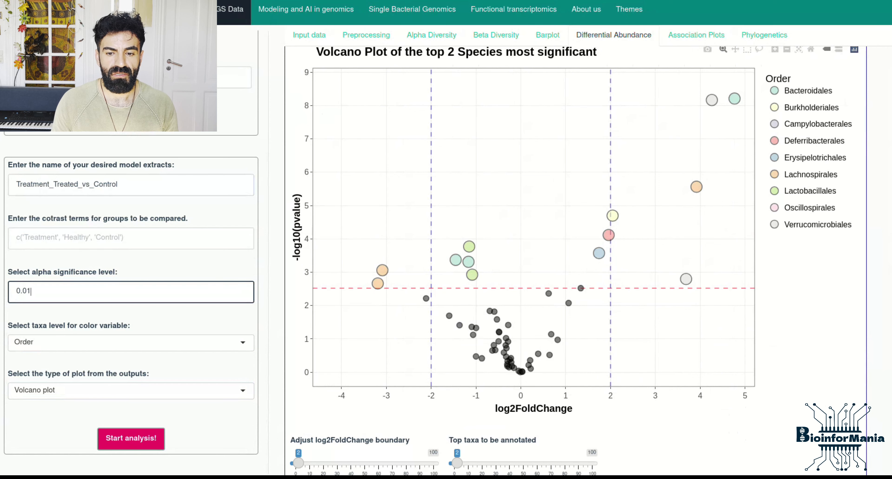
# Go to the association plots, agglomerate taxa at Species level and choose all available columns for association with the taxa
pyautogui.scroll(-3, 576, 263)
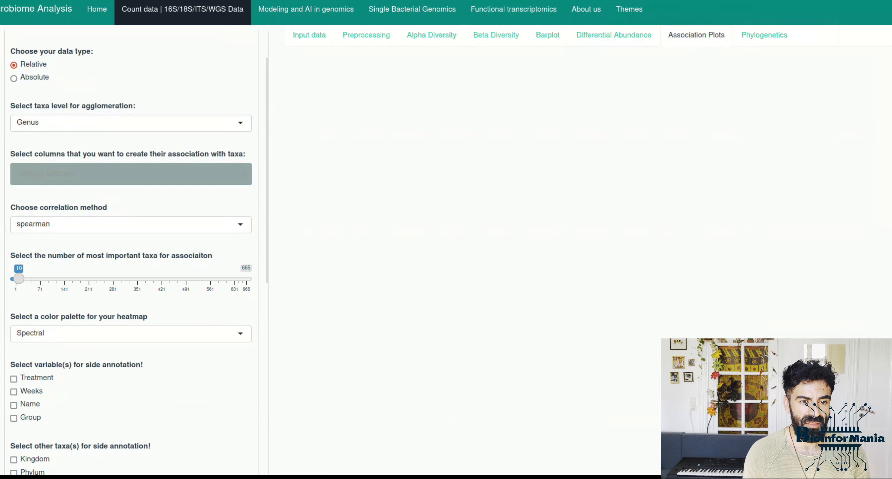
pyautogui.click(131, 123)
pyautogui.click(131, 218)
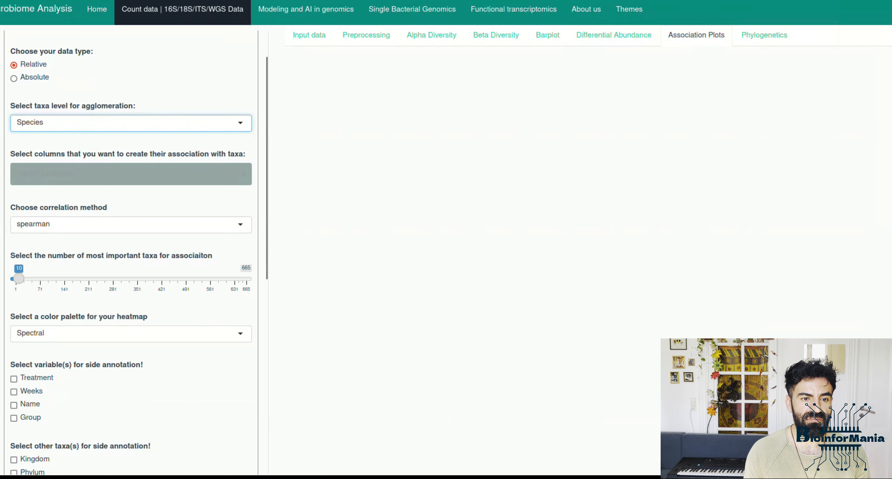
pyautogui.click(131, 174)
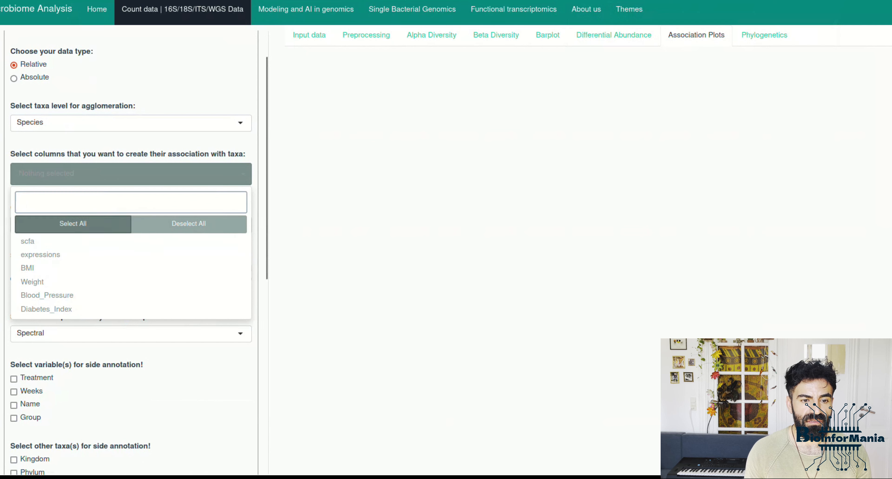
pyautogui.click(73, 223)
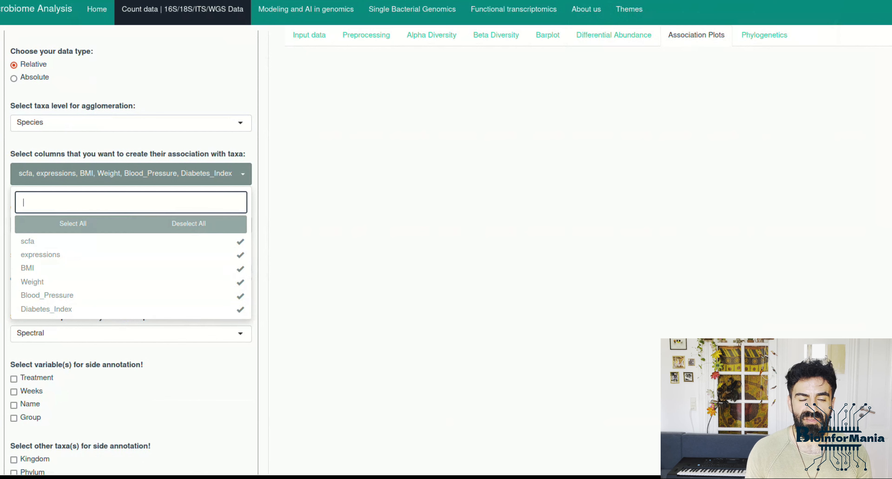
pyautogui.press('Escape')
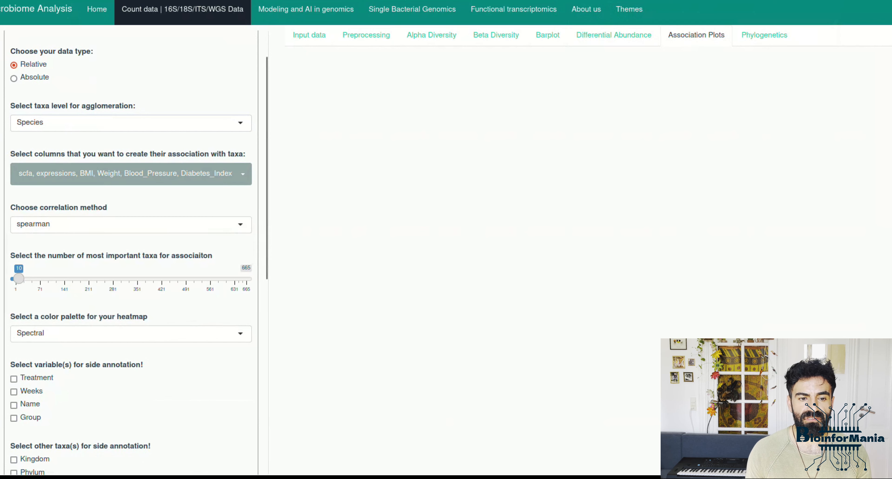
# Set the number of most important taxa for association to 76, keeping spearman as the correlation method
pyautogui.click(41, 278)
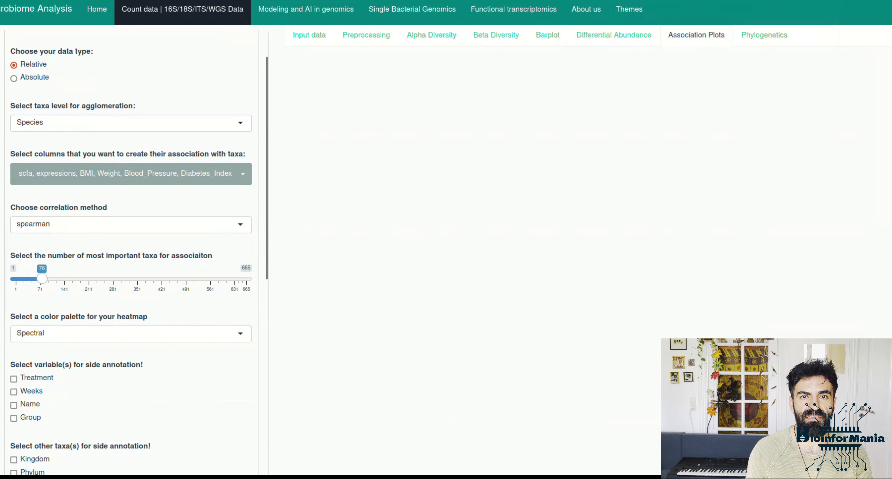
pyautogui.click(131, 225)
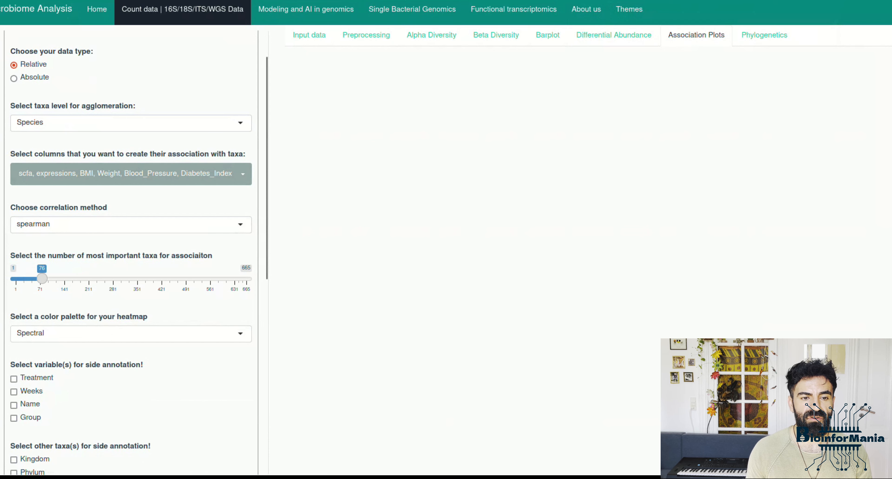
pyautogui.click(131, 225)
pyautogui.click(131, 225)
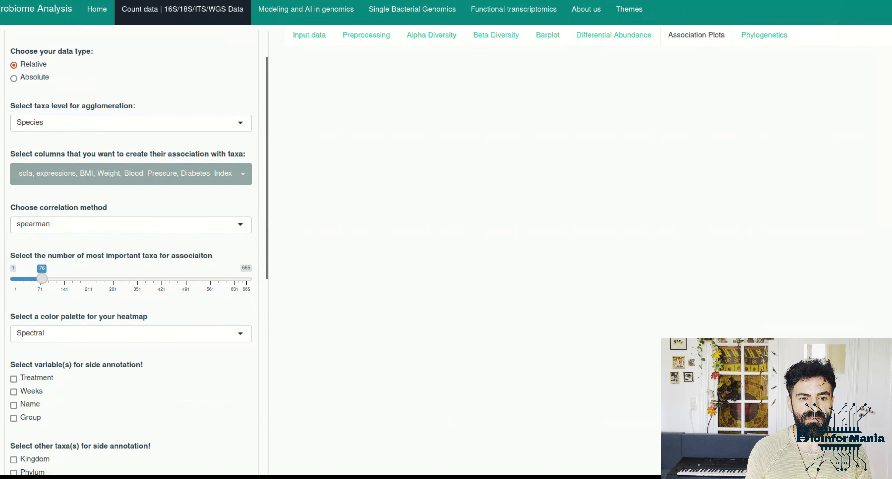
# Set the heatmap color palette to Reds
pyautogui.scroll(-3, 131, 243)
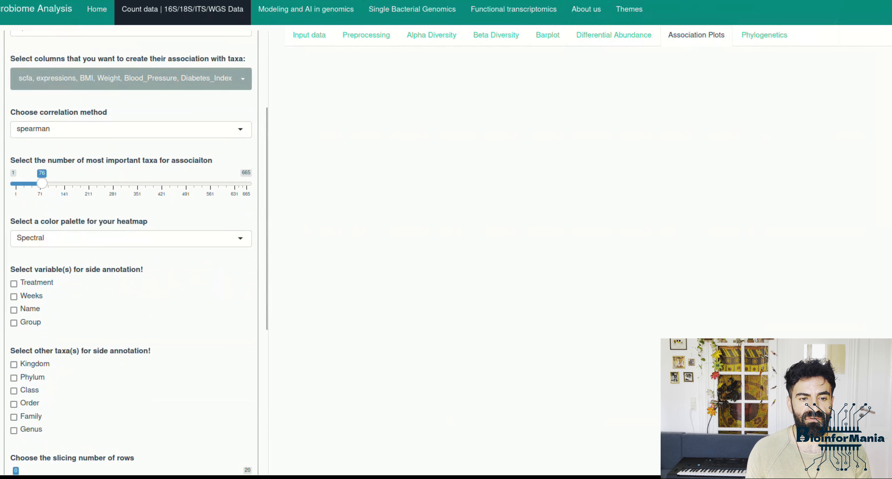
pyautogui.scroll(-1, 131, 208)
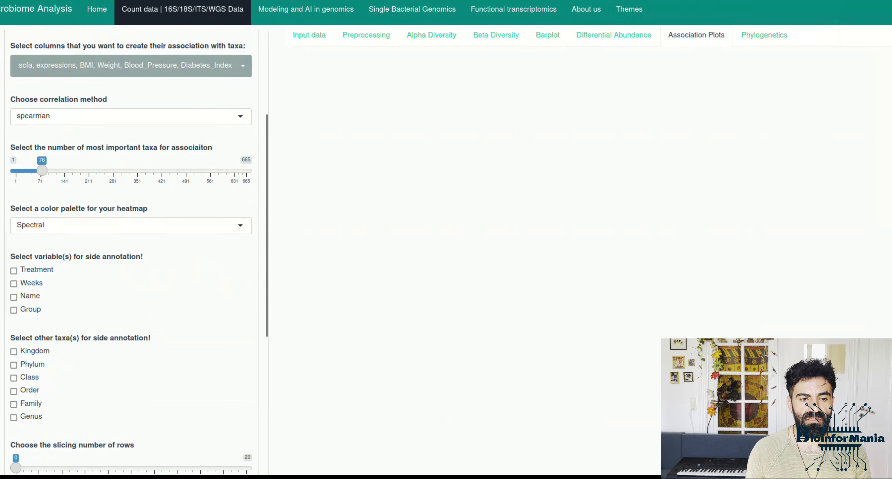
pyautogui.click(130, 191)
pyautogui.scroll(-5, 130, 243)
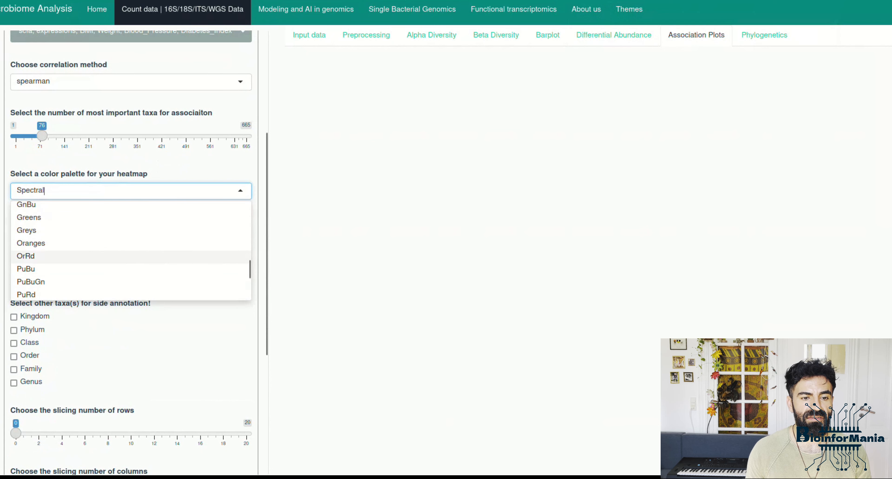
pyautogui.scroll(-2, 131, 243)
pyautogui.click(131, 239)
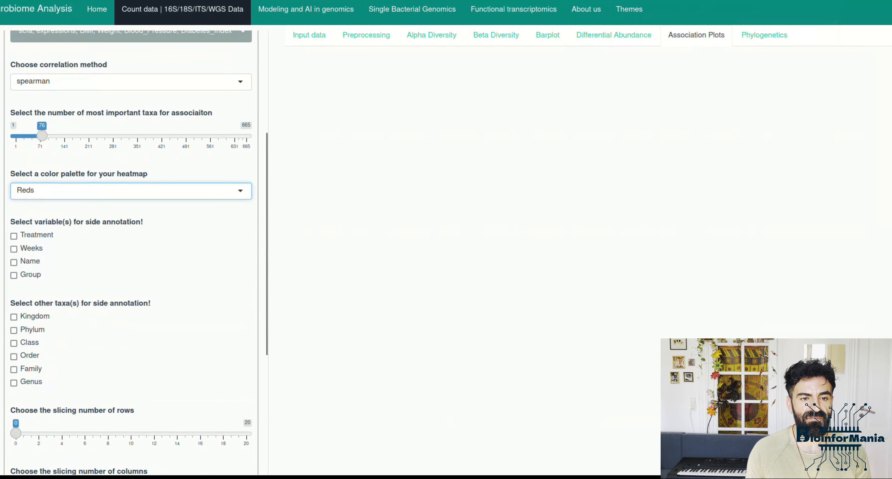
# Add Genus as the taxa level for the heatmap's side annotation
pyautogui.scroll(-3, 131, 242)
pyautogui.scroll(5, 131, 242)
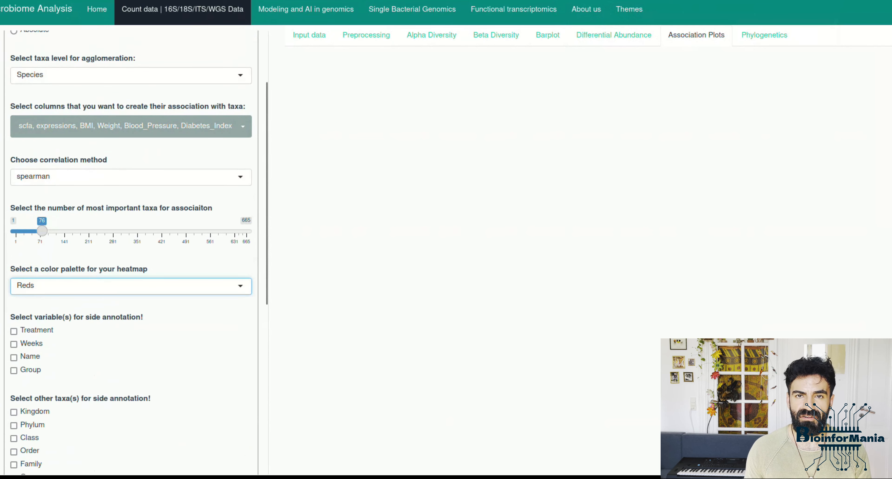
pyautogui.scroll(-4, 131, 242)
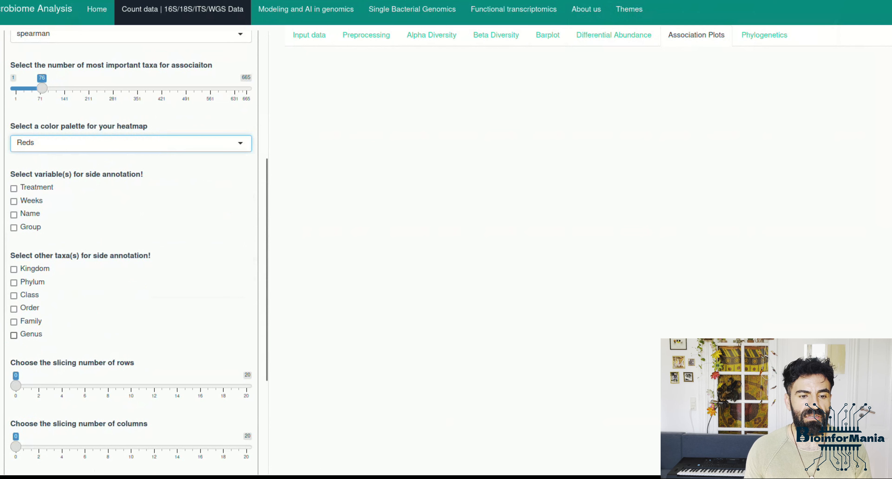
pyautogui.click(14, 335)
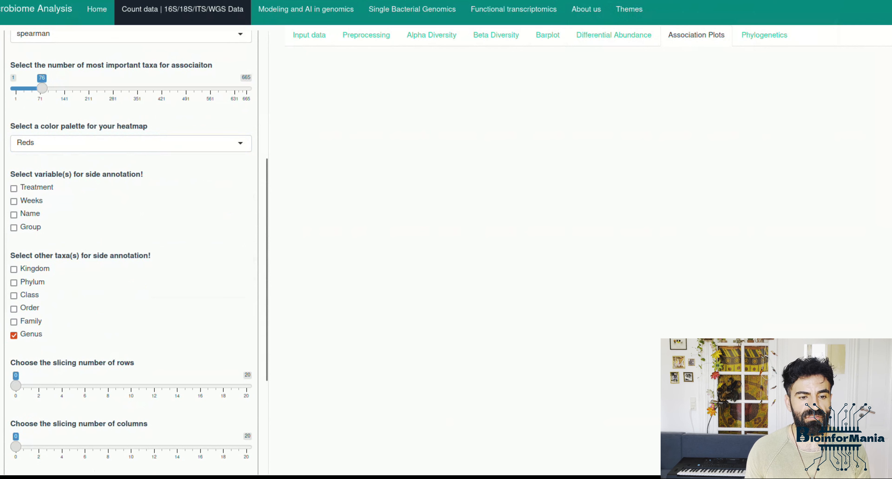
# Add Order and Phylum to the heatmap's side annotation, and set the slicing number of both rows and columns to 3
pyautogui.click(14, 308)
pyautogui.click(14, 283)
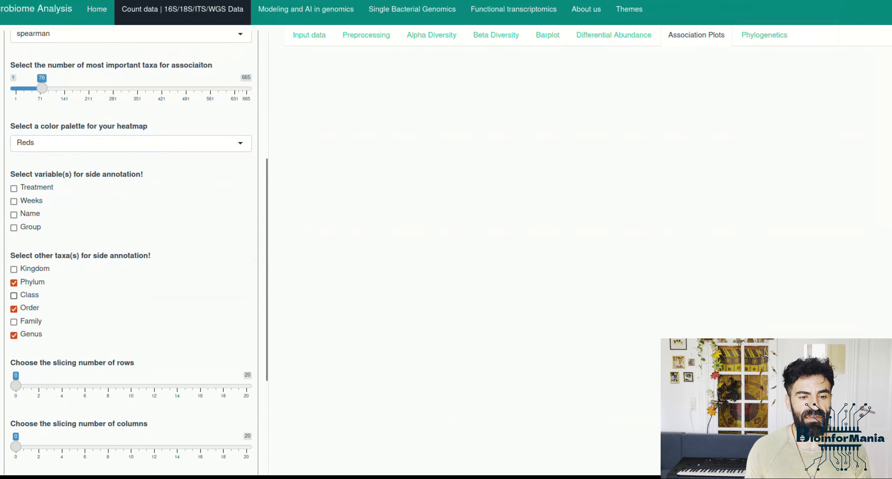
pyautogui.scroll(-4, 131, 243)
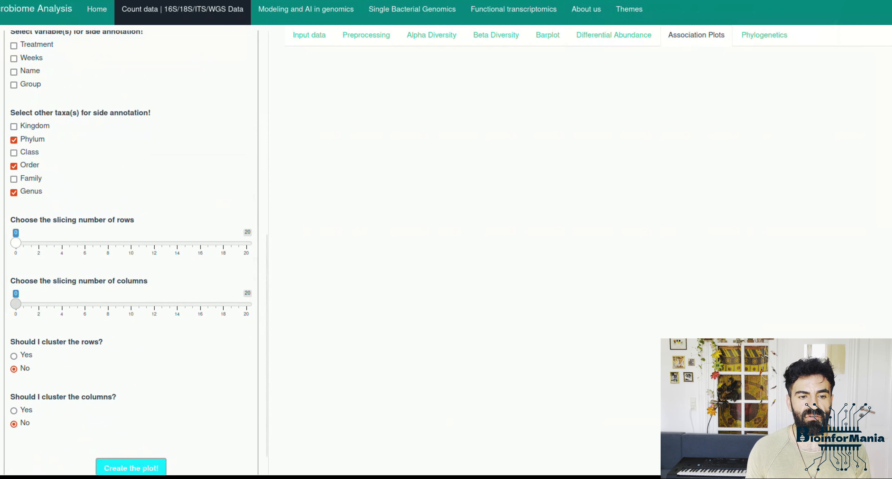
pyautogui.moveTo(16, 243); pyautogui.dragTo(50, 242)
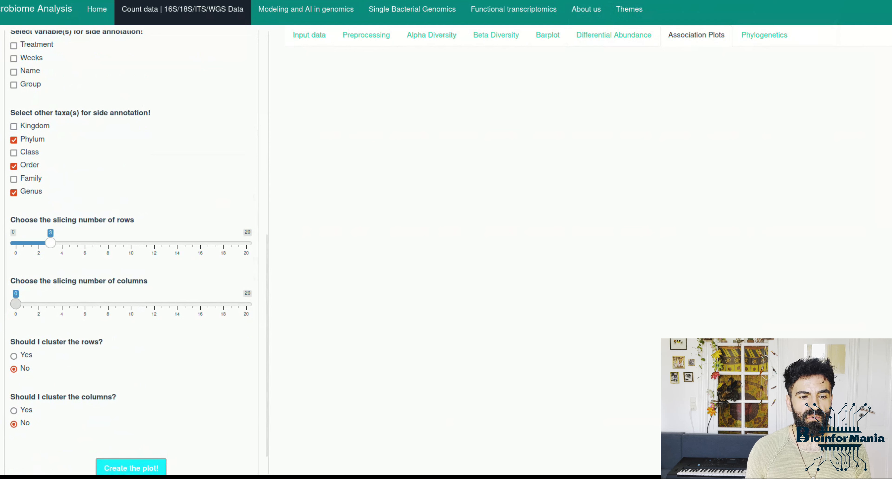
pyautogui.moveTo(16, 304); pyautogui.dragTo(50, 304)
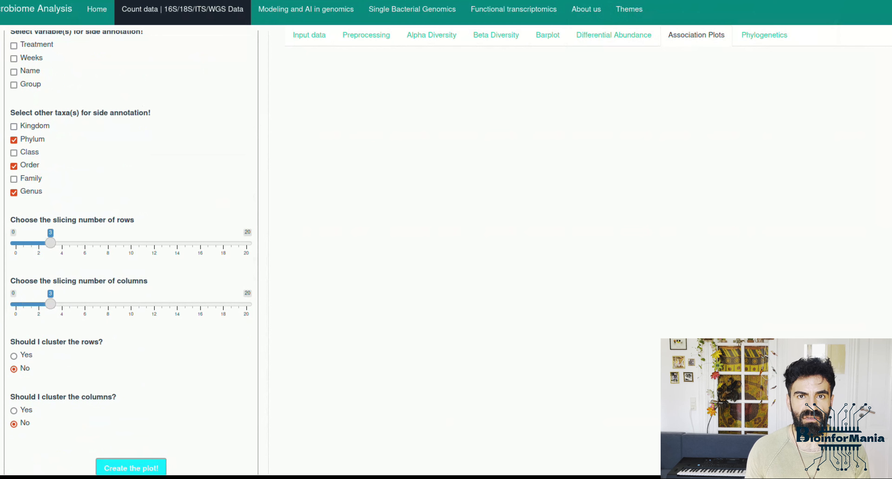
# Enable clustering of both rows and columns and create the association heatmap
pyautogui.scroll(-1, 131, 243)
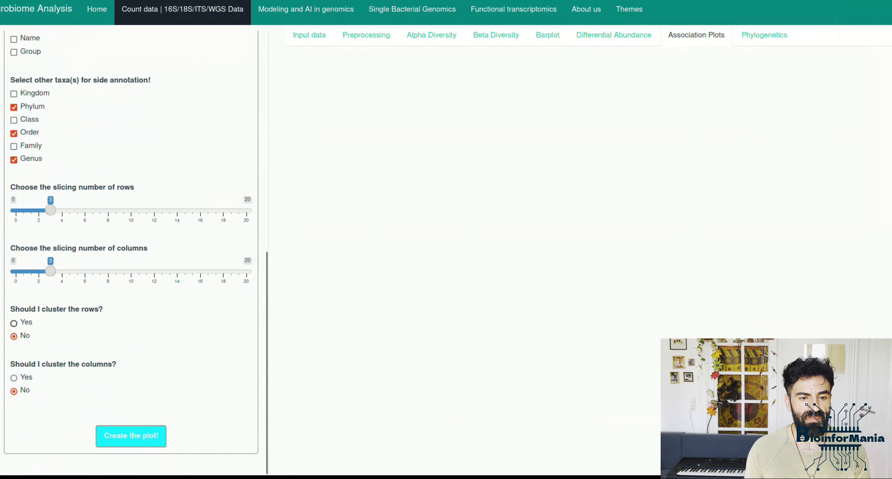
pyautogui.click(14, 323)
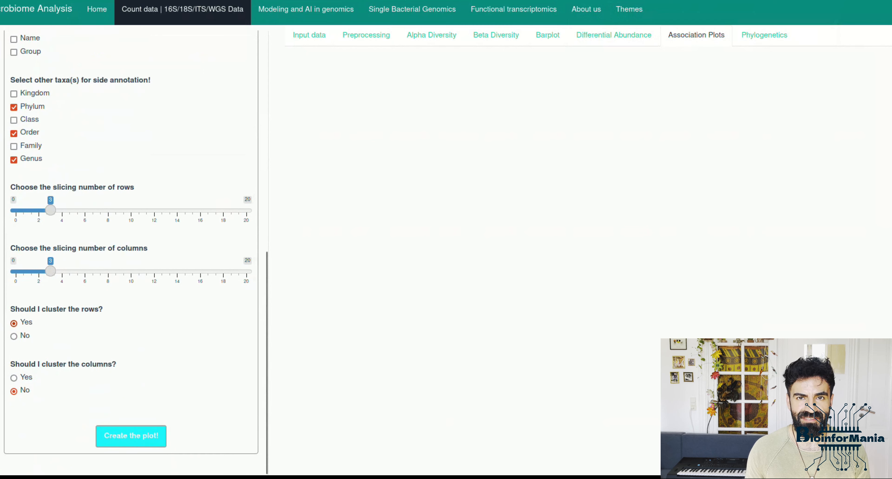
pyautogui.click(14, 378)
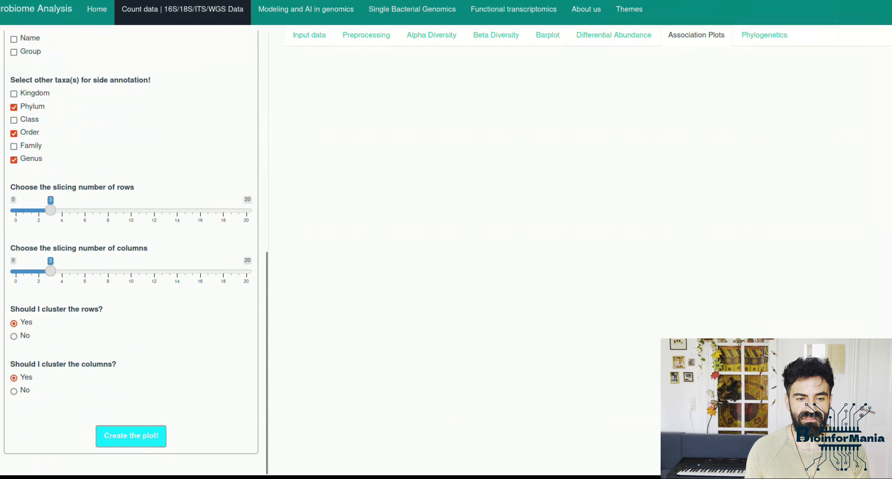
pyautogui.click(131, 436)
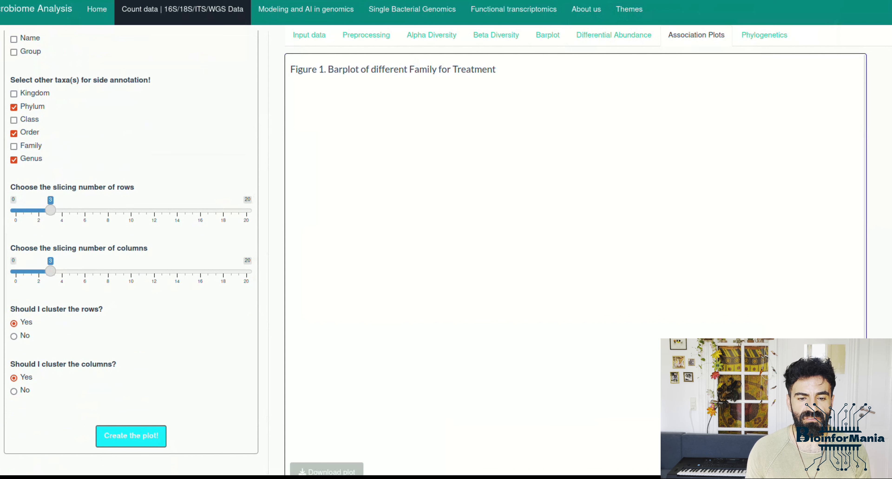
# Examine the association heatmap across its full width, including the taxa clusters, variable rows, side annotations and legends
pyautogui.scroll(-3, 579, 265)
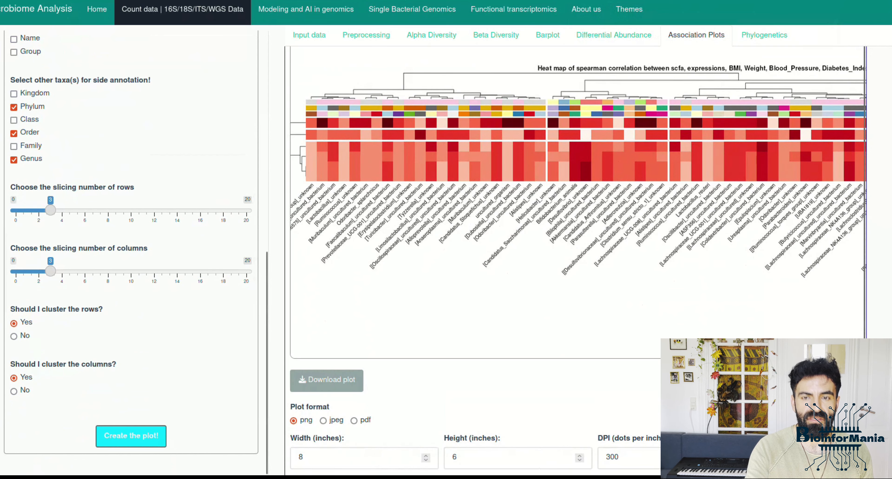
pyautogui.hscroll(3, 575, 242)
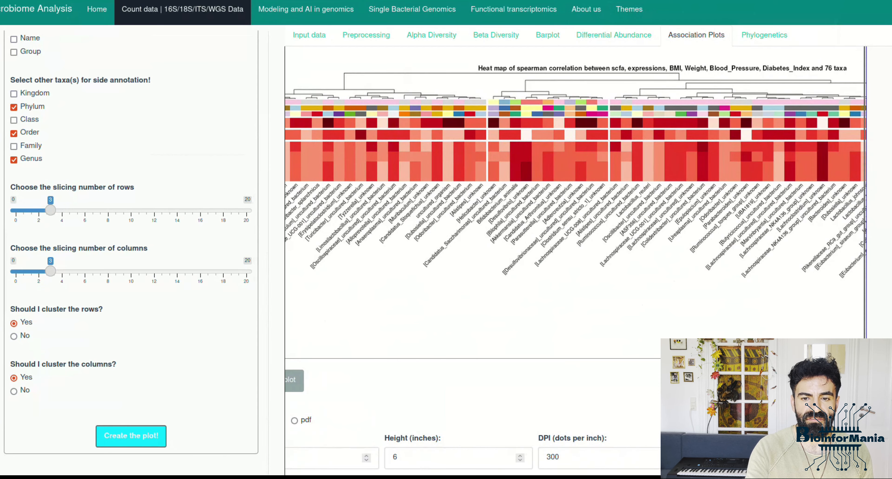
pyautogui.hscroll(5, 575, 242)
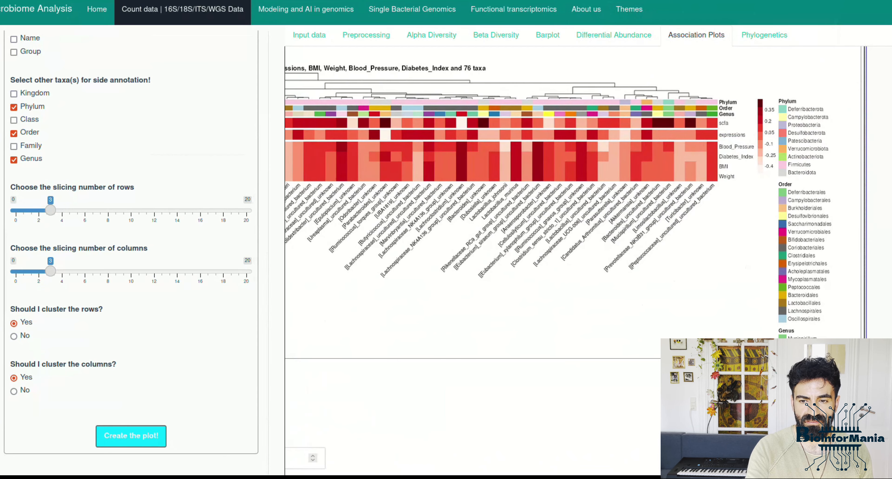
pyautogui.hscroll(-5, 575, 243)
pyautogui.hscroll(5, 576, 242)
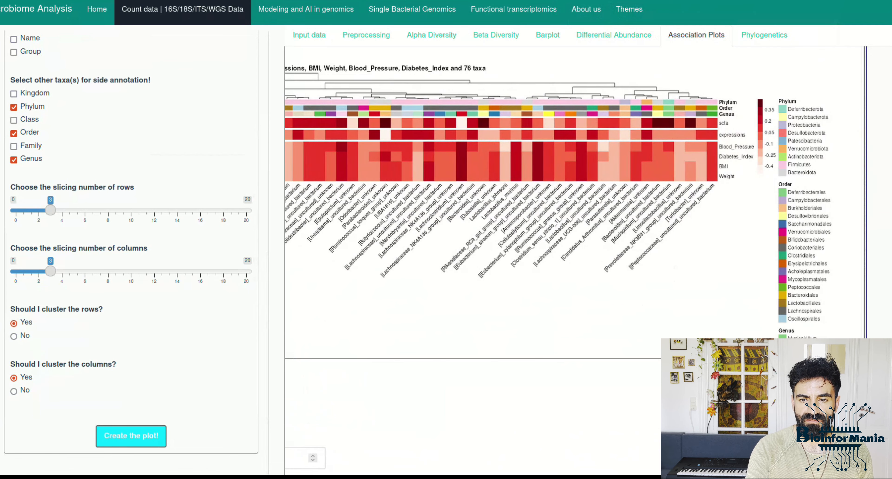
pyautogui.hscroll(-5, 575, 242)
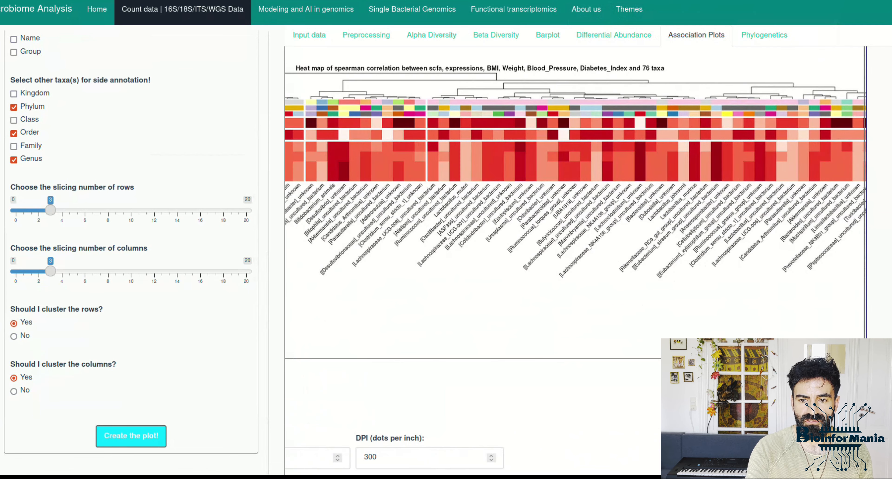
pyautogui.hscroll(5, 575, 242)
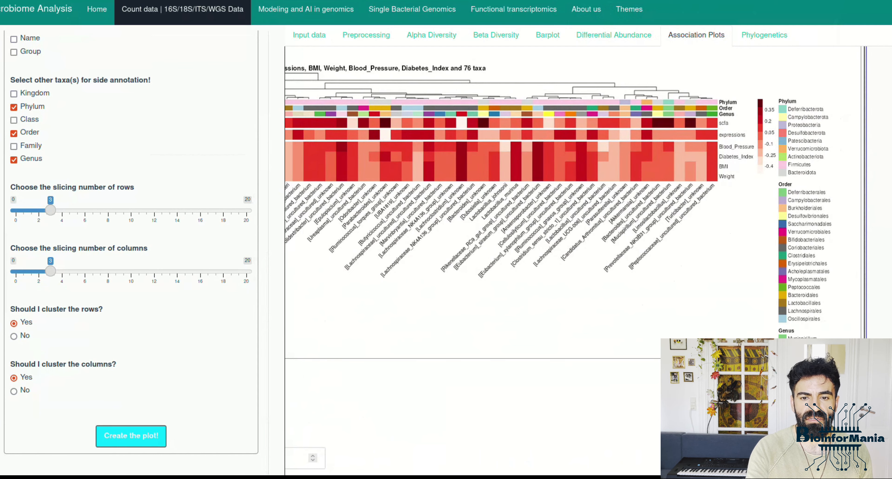
# Go to the phylogenetics section, choose Species as the taxa level and create the circular tree
pyautogui.click(765, 34)
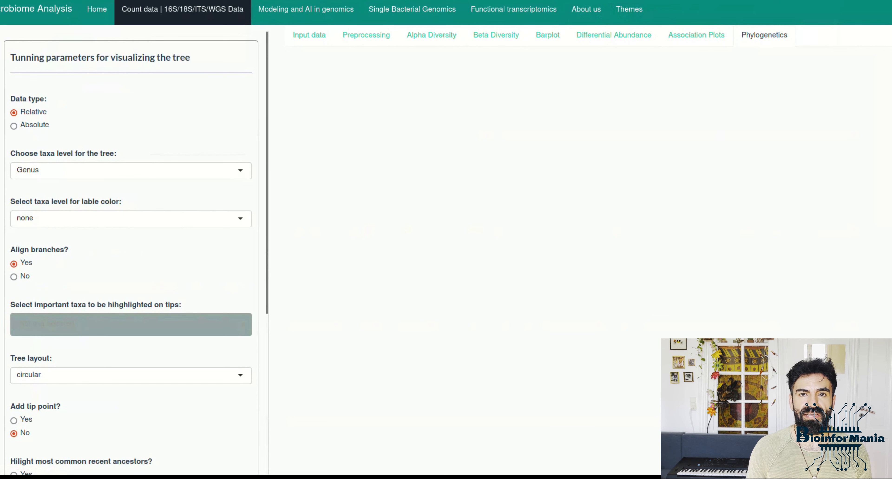
pyautogui.click(131, 171)
pyautogui.click(131, 266)
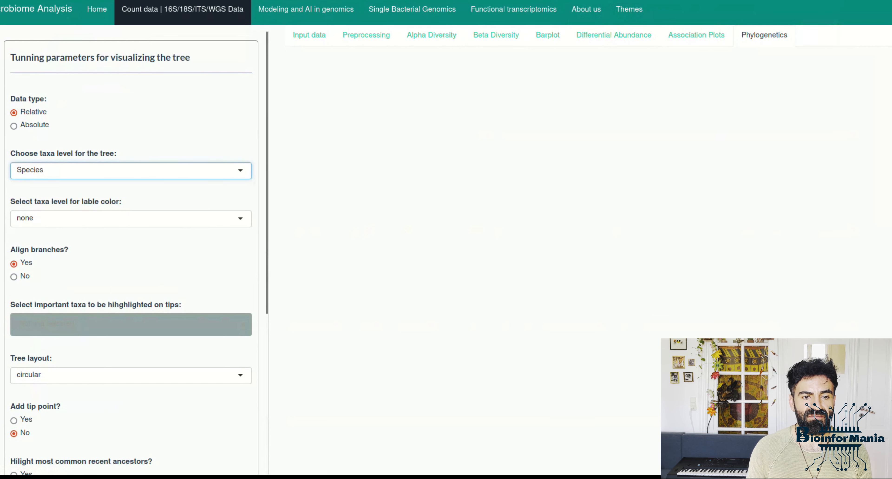
pyautogui.scroll(-6, 131, 252)
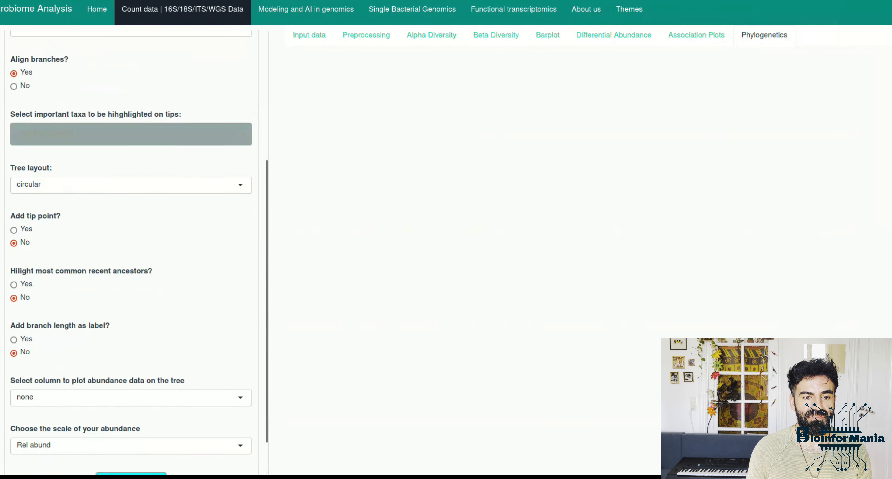
pyautogui.click(130, 436)
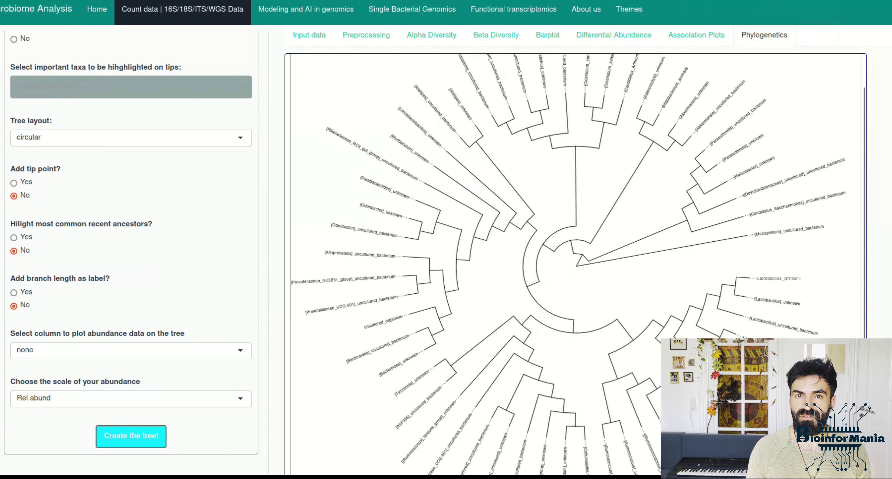
# Recreate the phylogenetic tree at Genus level with its labels colored by Phylum
pyautogui.scroll(-1, 575, 263)
pyautogui.scroll(1, 131, 249)
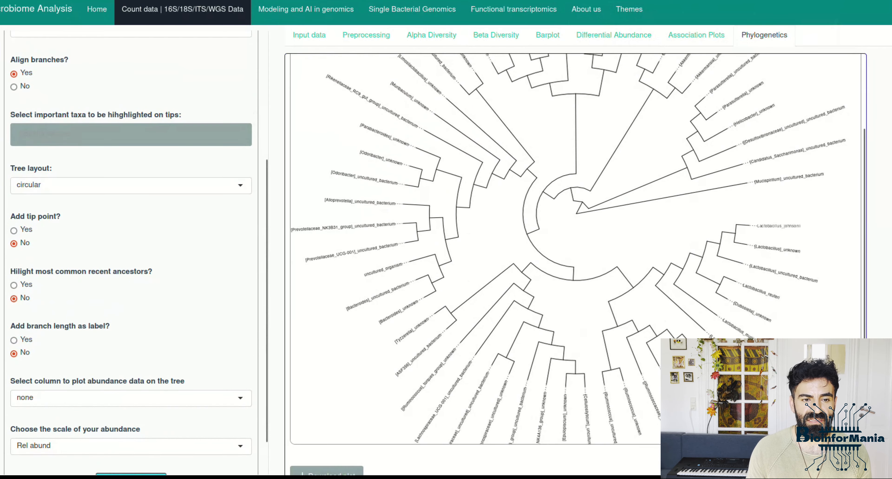
pyautogui.scroll(1, 131, 249)
pyautogui.scroll(2, 131, 249)
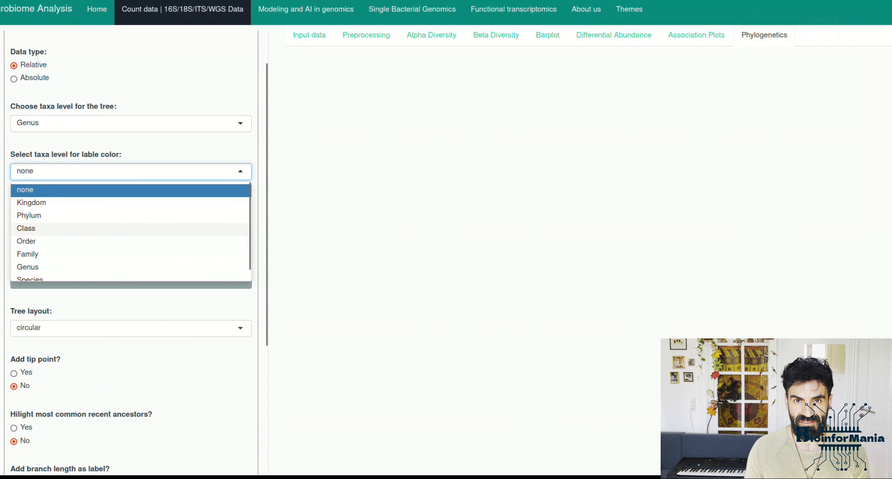
pyautogui.scroll(-1, 104, 207)
pyautogui.click(104, 207)
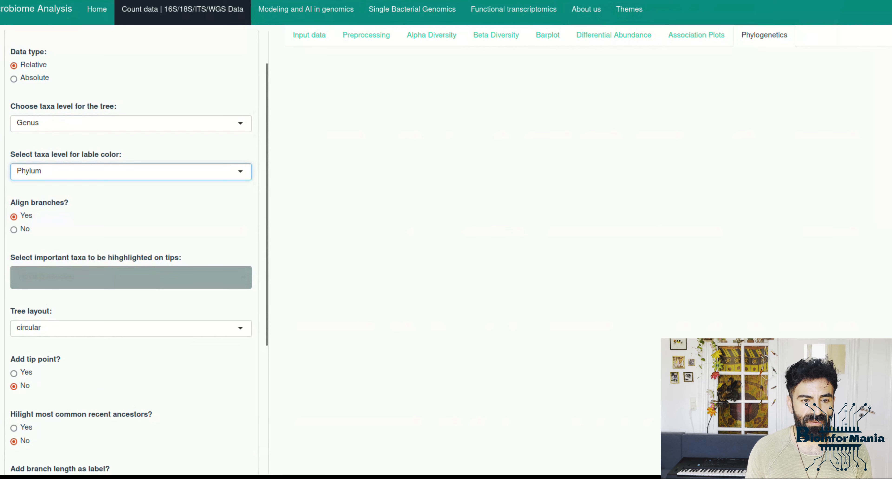
pyautogui.scroll(-4, 131, 250)
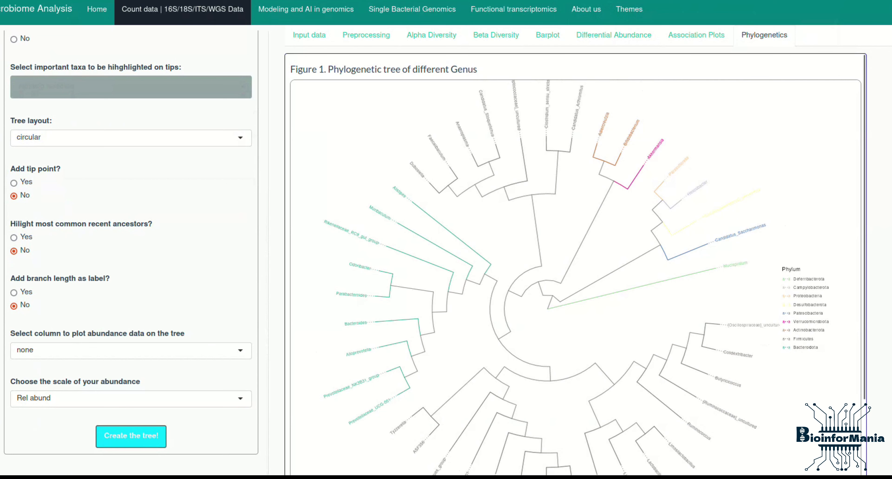
# Look over the colored Genus tree and turn off its branch alignment
pyautogui.scroll(-3, 576, 263)
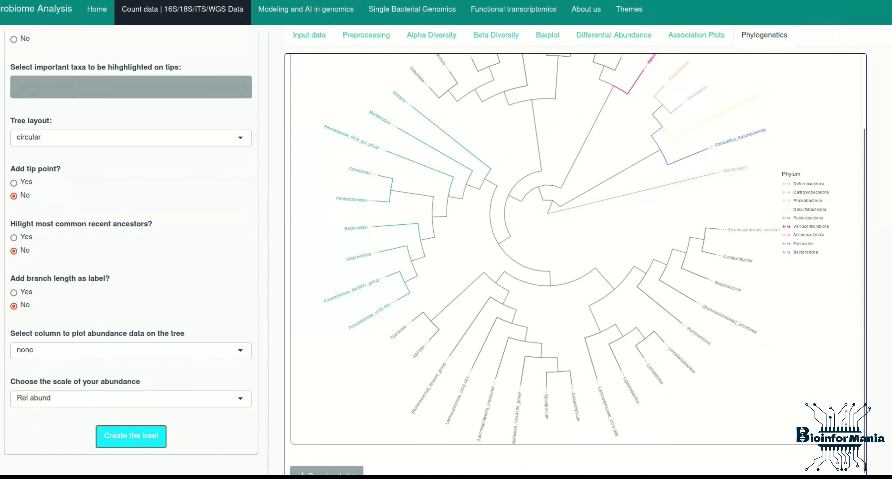
pyautogui.scroll(3, 575, 263)
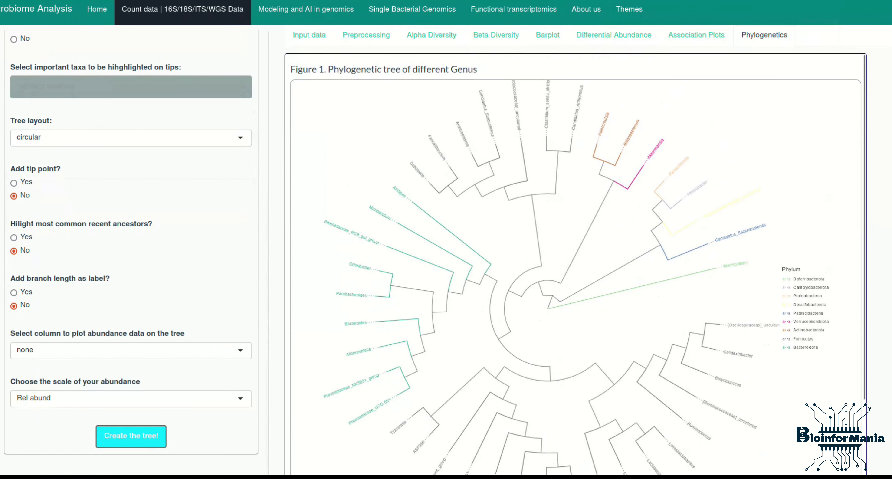
pyautogui.scroll(2, 131, 242)
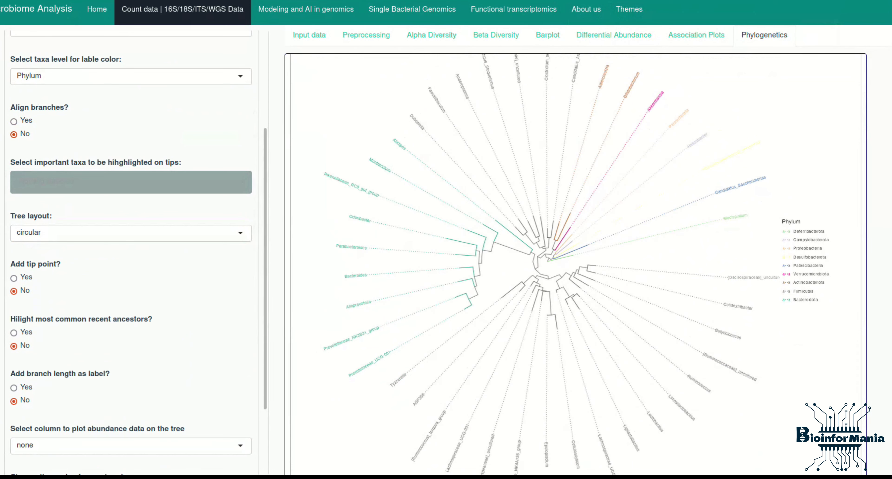
# Highlight Helicobacter, Bifidobacterium and [Peptococcaceae]_uncultured on the tree tips, and set the branches to be aligned
pyautogui.click(131, 183)
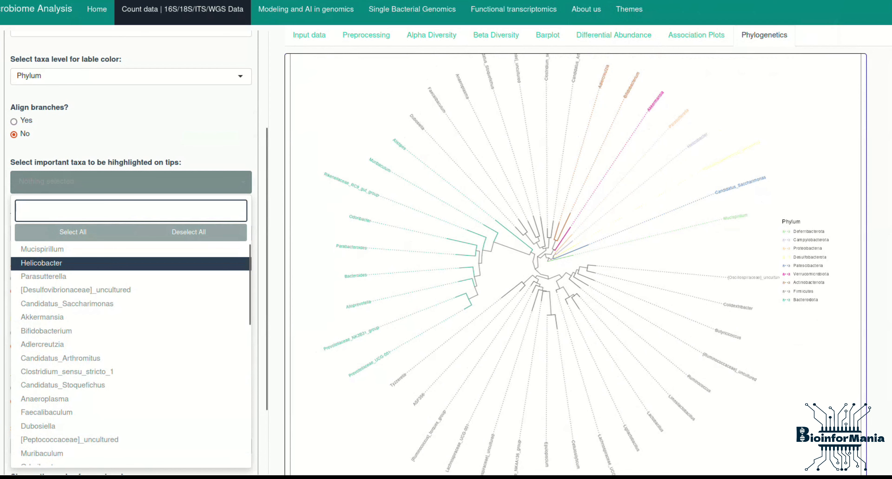
pyautogui.click(130, 263)
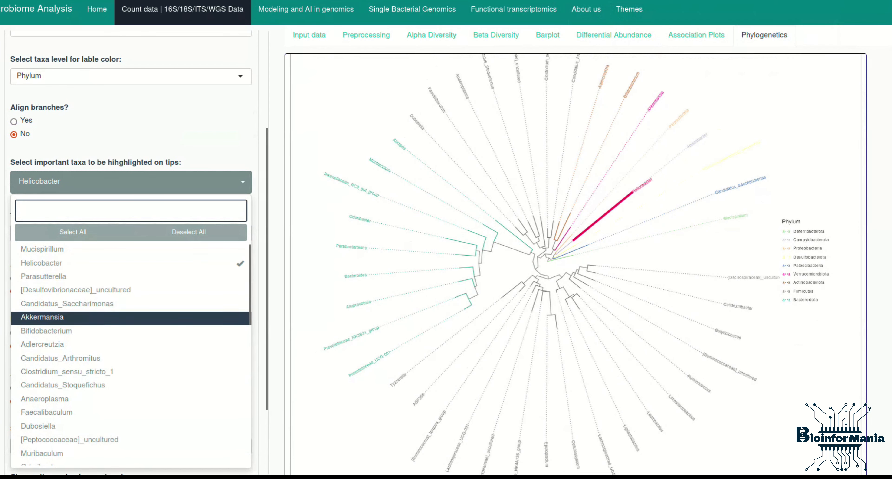
pyautogui.click(131, 331)
pyautogui.click(131, 440)
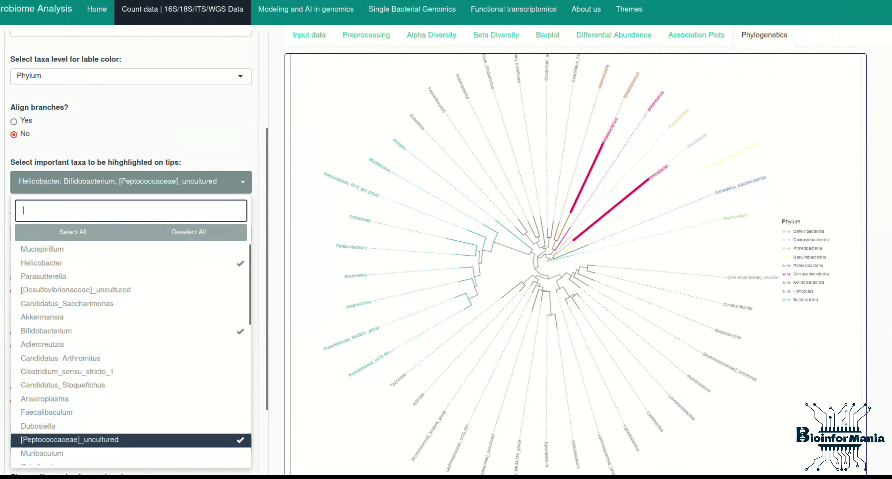
pyautogui.click(90, 142)
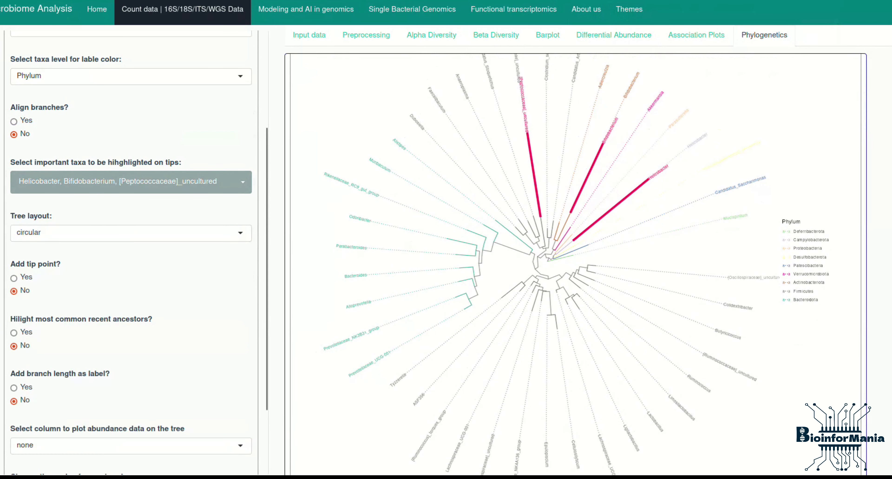
pyautogui.click(13, 121)
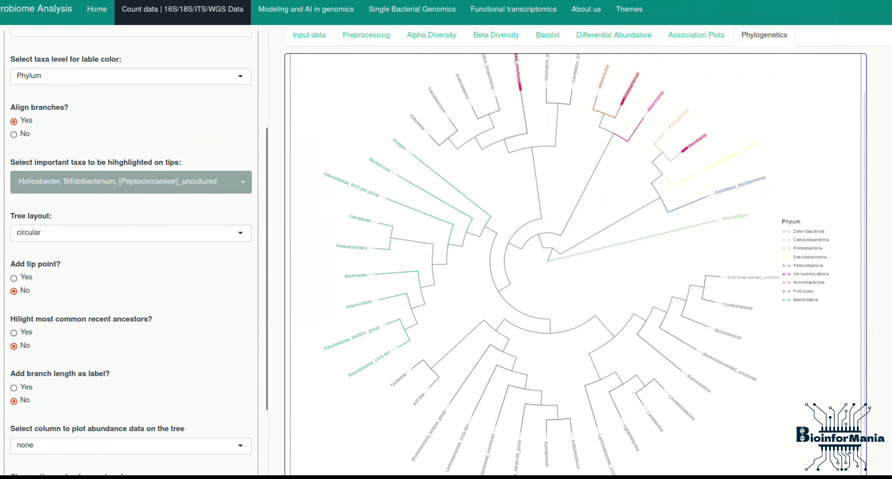